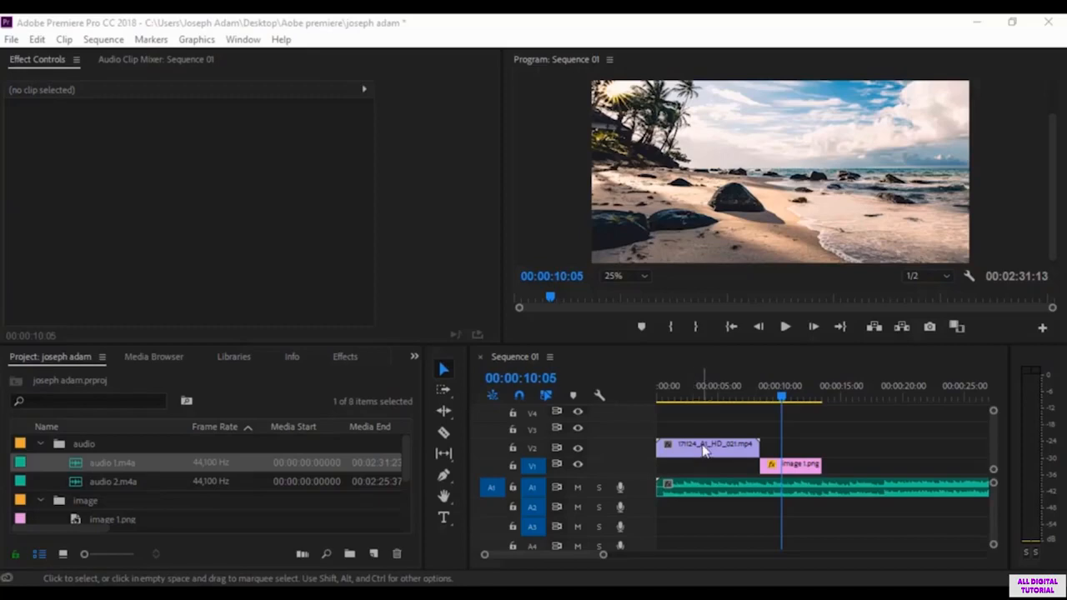
Step: Preview the video clip and image 1.png in the timeline, and select image 1.png with the playhead at 00:00:09:21
left_click_drag(780, 400, 729, 399)
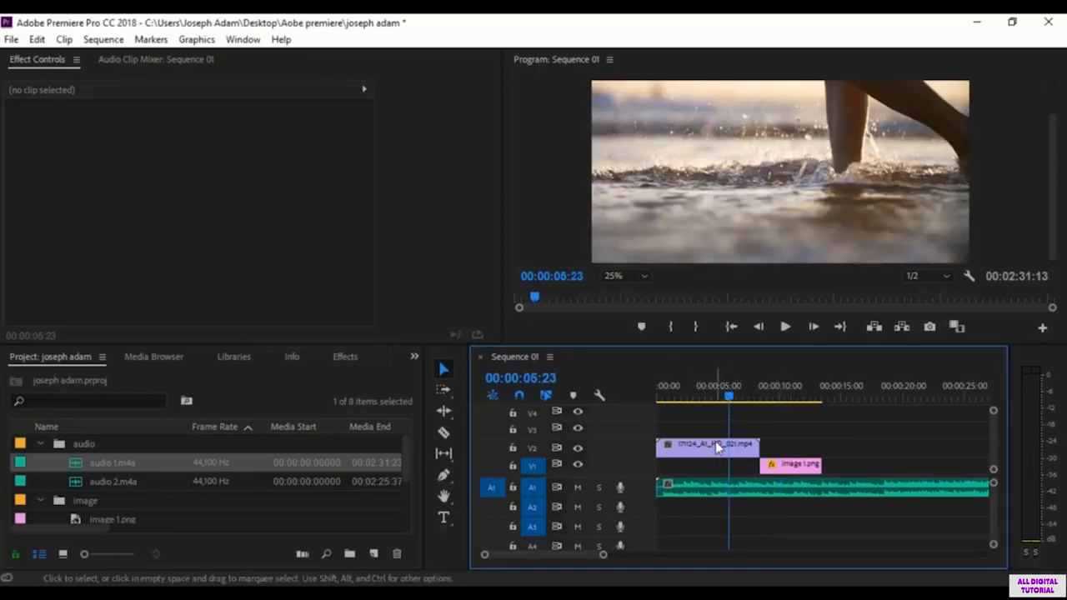
left_click_drag(731, 395, 776, 395)
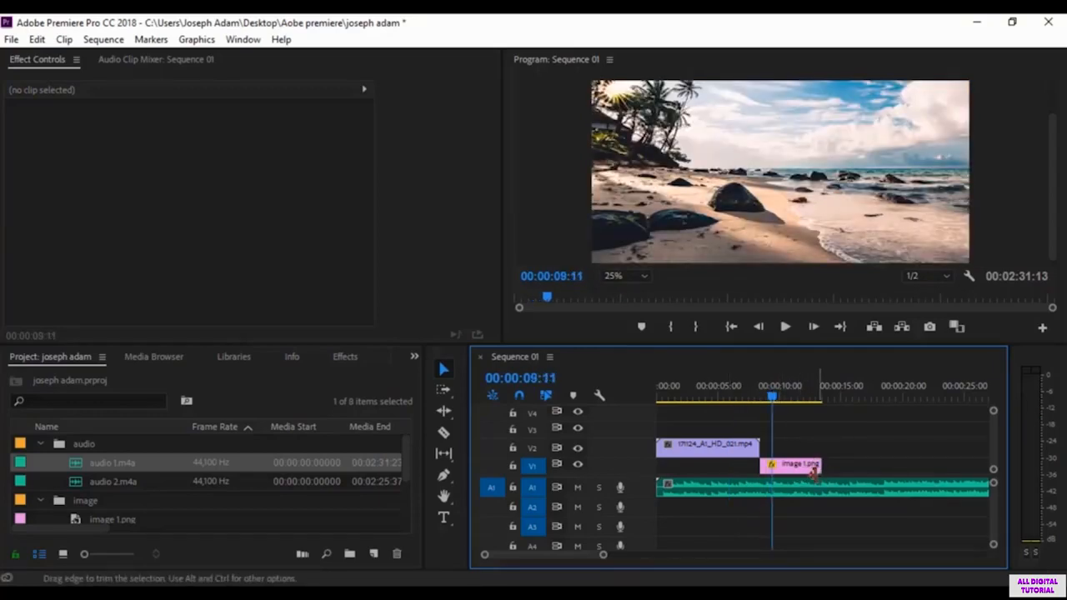
left_click(790, 469)
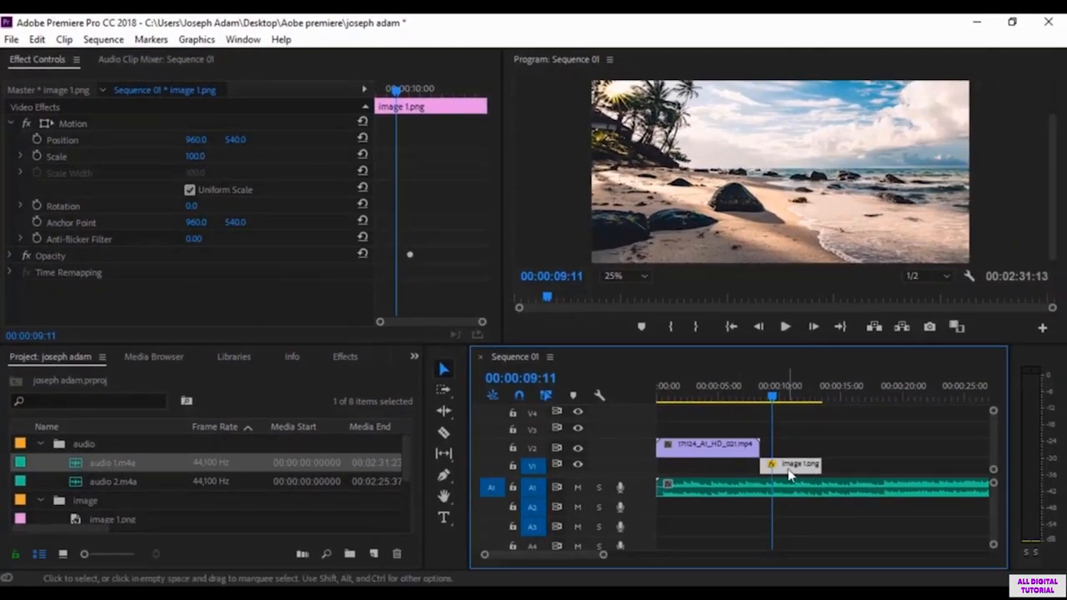
left_click(697, 451)
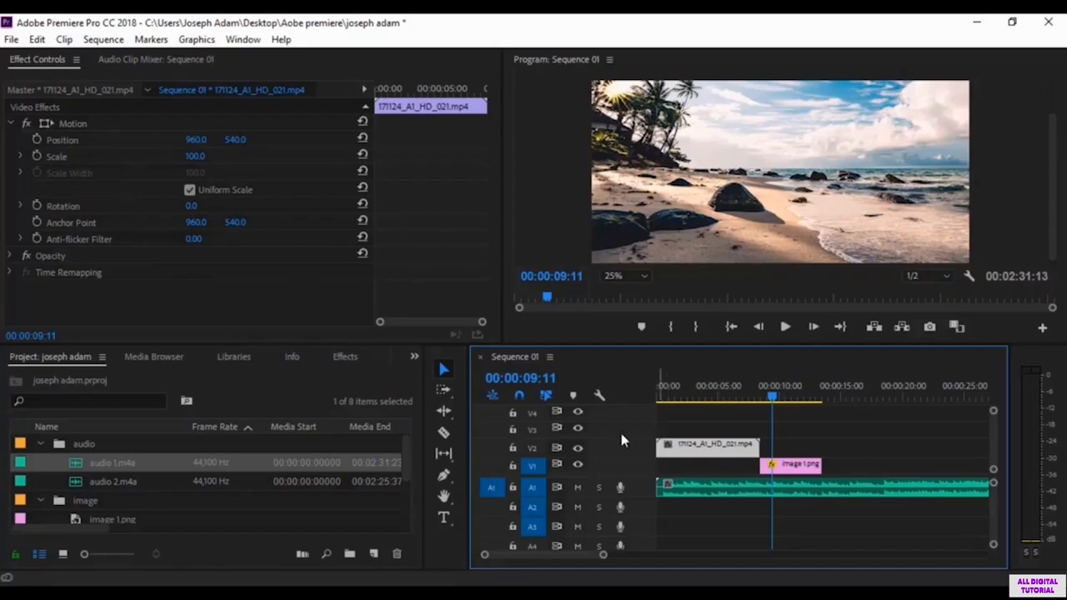
left_click(709, 432)
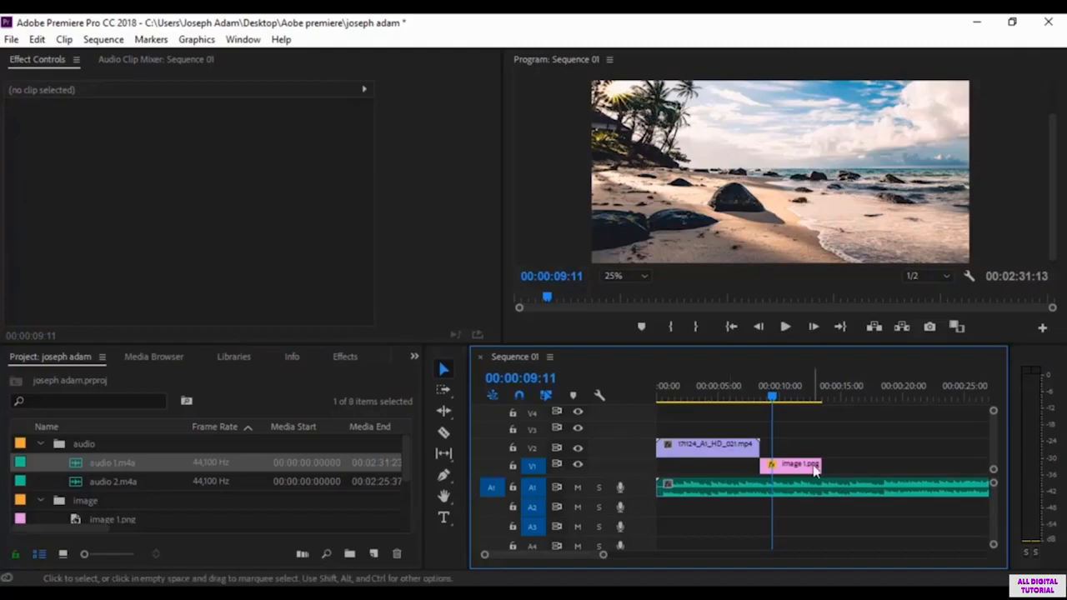
left_click(803, 469)
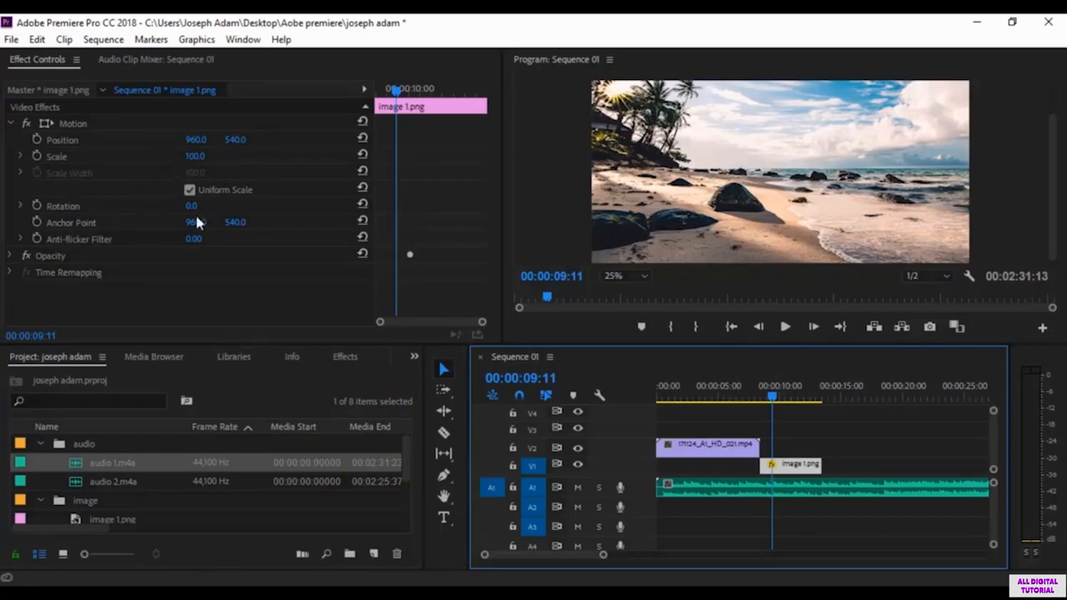
left_click_drag(774, 396, 777, 399)
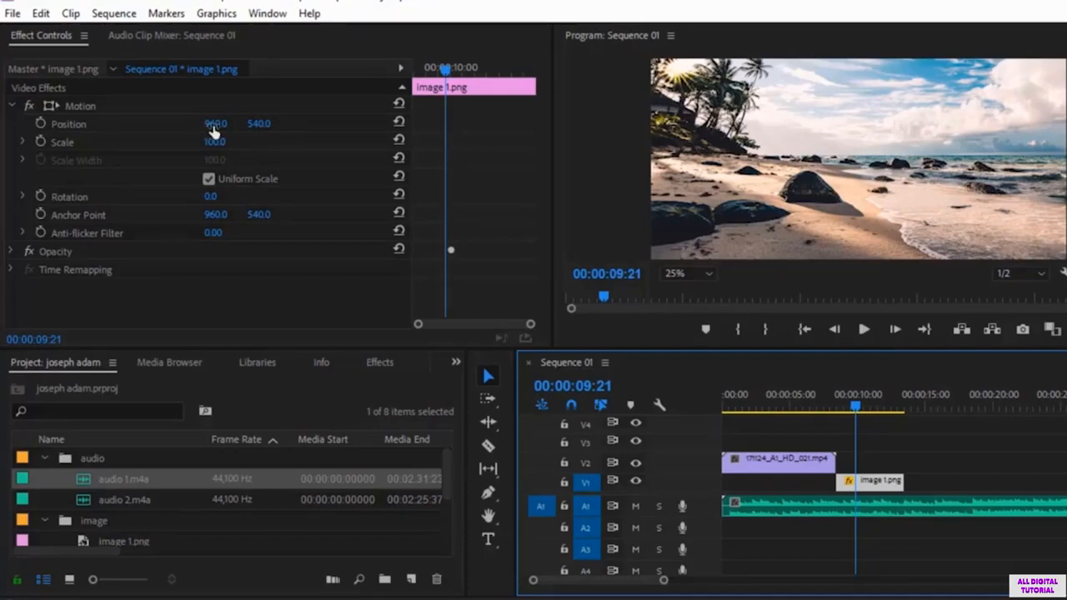
Step: Try shifting image 1.png horizontally to position values of 440 and 585, and reset its position
left_click_drag(214, 125, 75, 123)
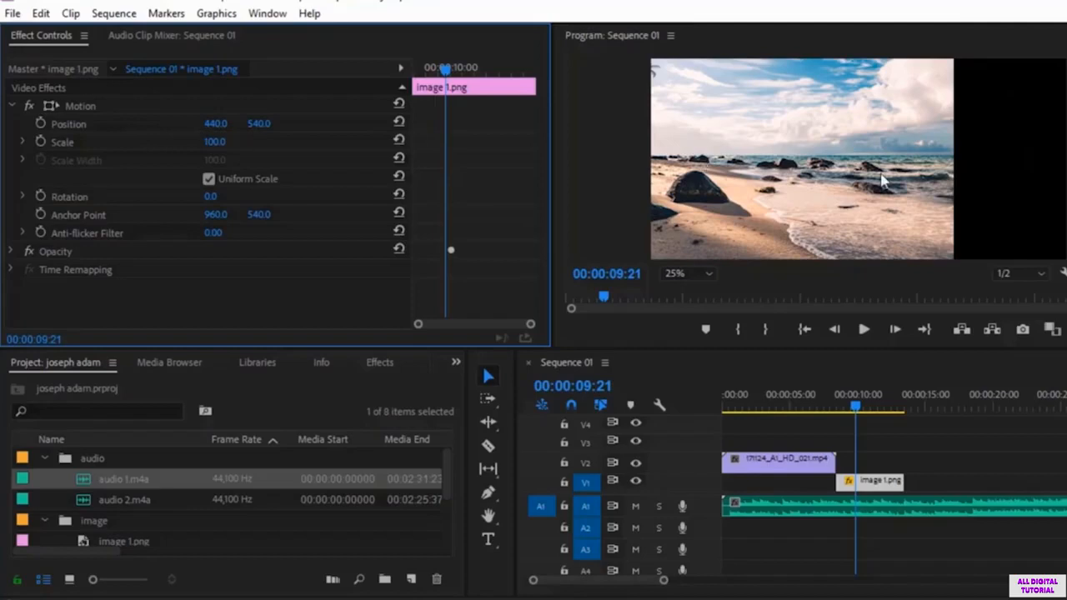
left_click_drag(214, 125, 329, 124)
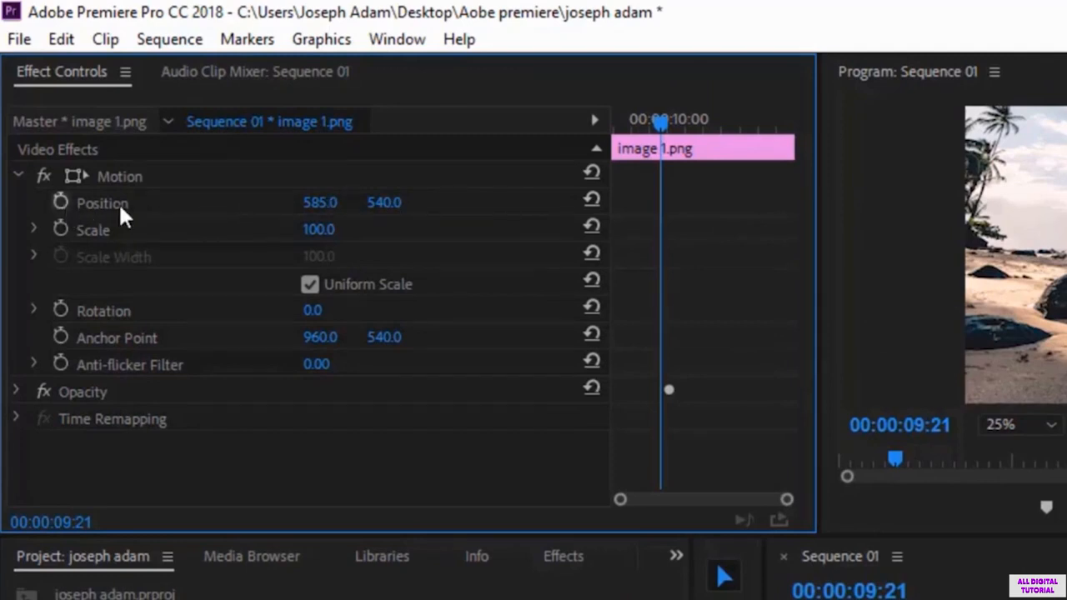
left_click(590, 200)
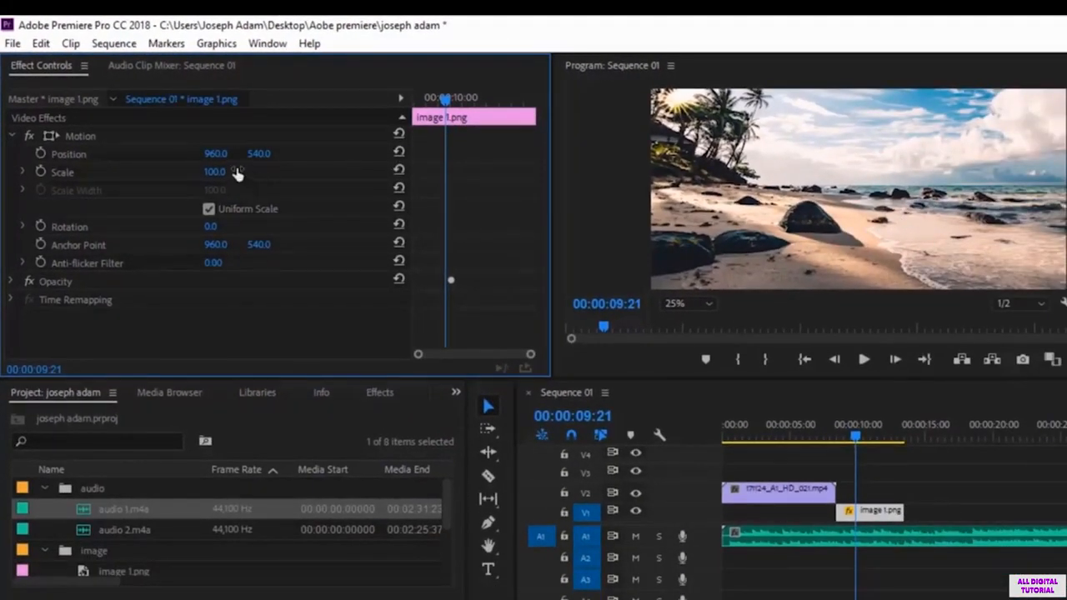
Step: Try moving image 1.png vertically, bringing its vertical position value to 650
mouse_move(258, 156)
left_mouse_down()
mouse_move(207, 136)
mouse_move(375, 136)
mouse_move(176, 137)
mouse_move(368, 137)
mouse_move(242, 137)
mouse_move(252, 137)
left_mouse_up()
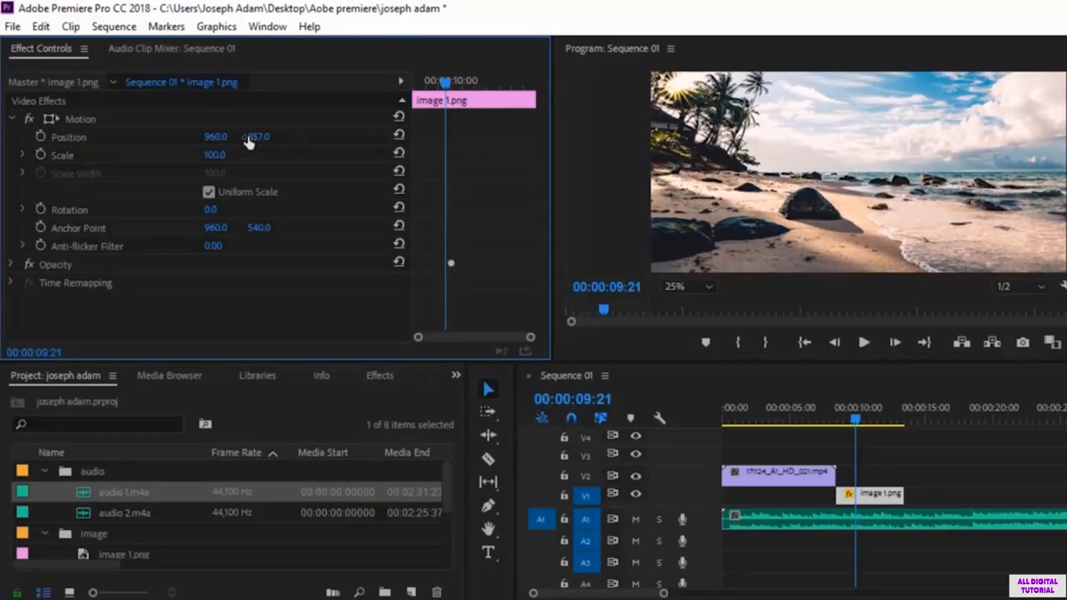
left_click_drag(258, 139, 335, 138)
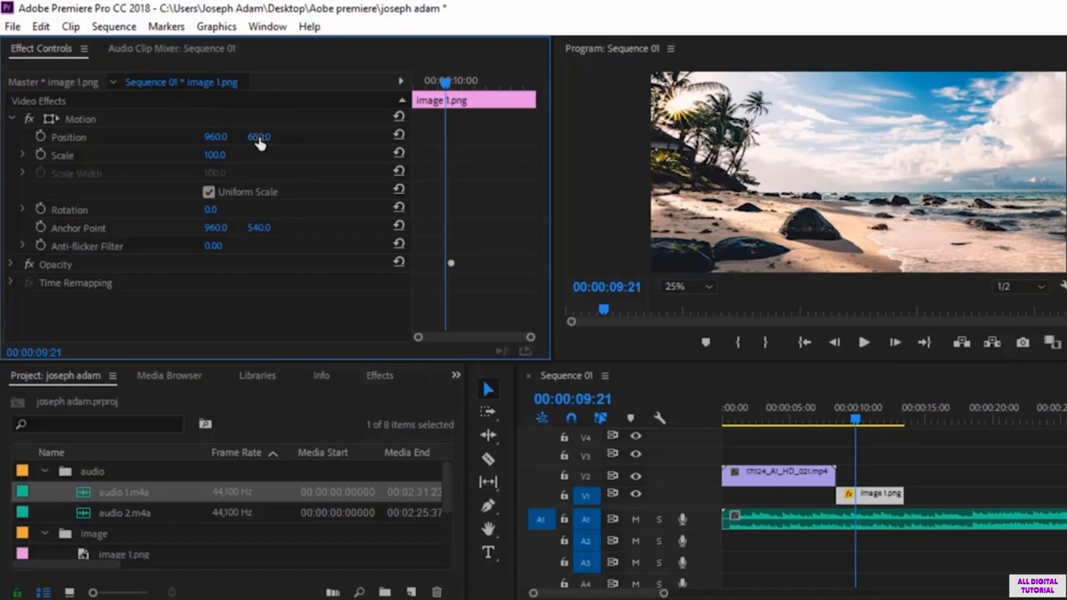
left_click(258, 139)
left_click(304, 165)
Step: Try vertical position values of 716 and 624 for image 1.png, and reset its position to the default
mouse_move(259, 139)
left_mouse_down()
mouse_move(317, 139)
mouse_move(245, 138)
mouse_move(260, 138)
left_mouse_up()
left_click(259, 137)
left_click(266, 137)
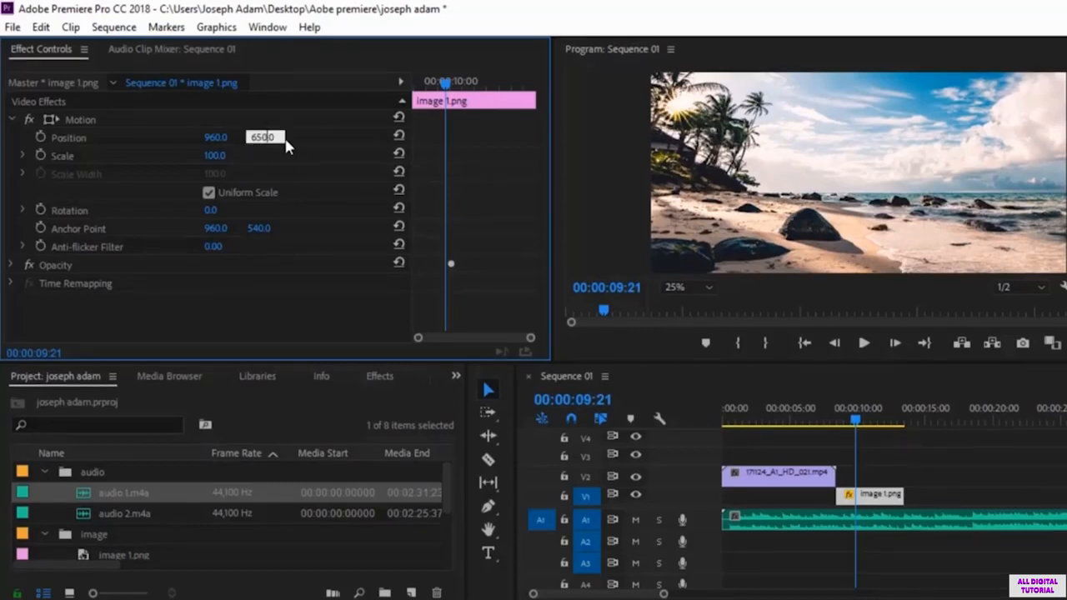
key("BackSpace")
key("BackSpace")
key("BackSpace")
type("716")
key("Return")
left_click_drag(256, 138, 184, 137)
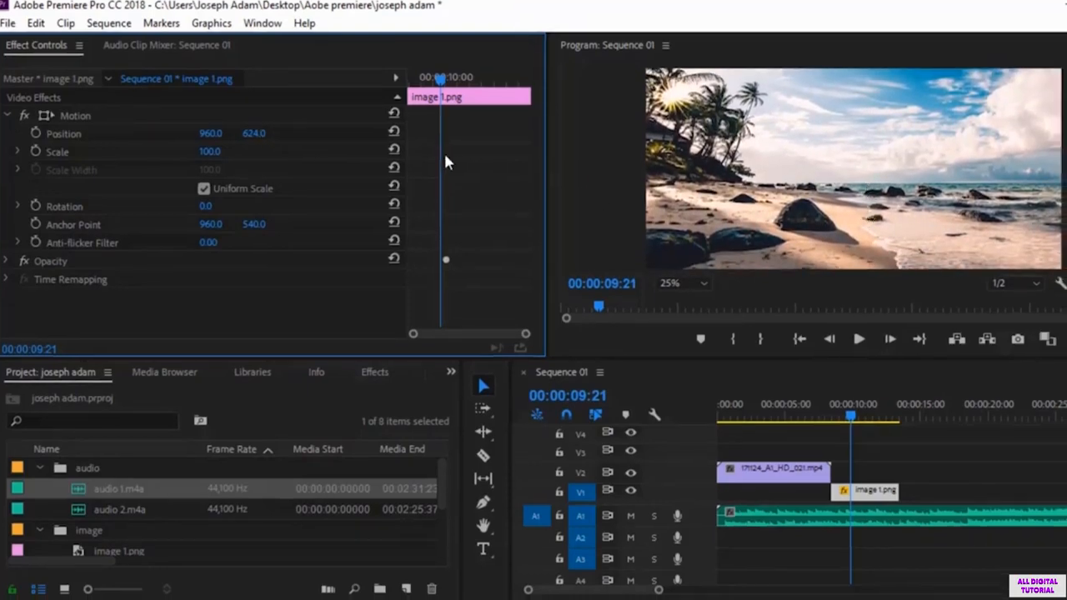
left_click(394, 133)
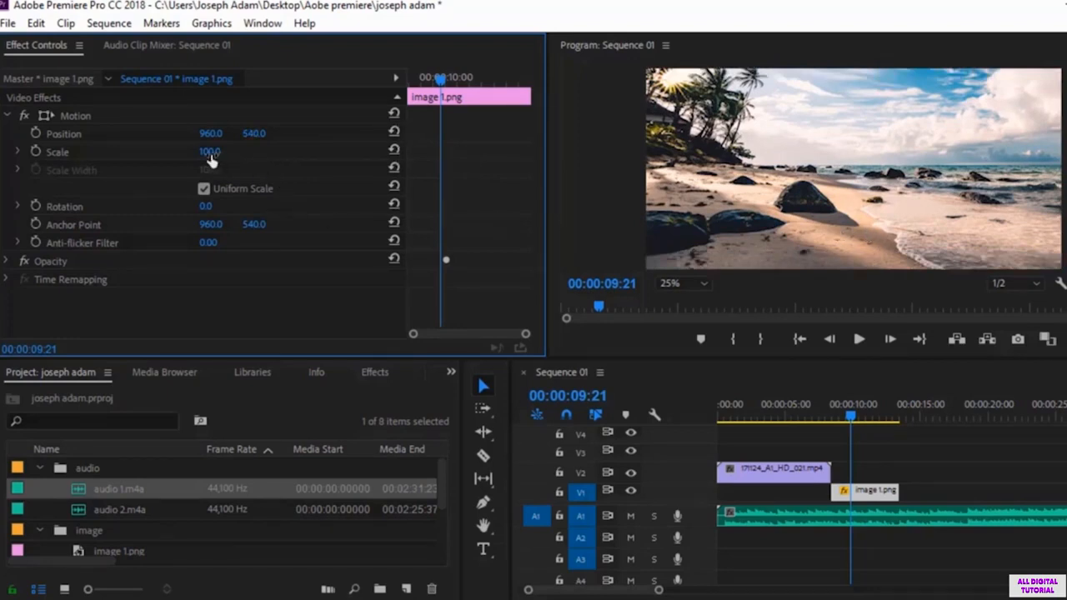
Step: Try enlarging and shrinking image 1.png with scale values such as 167, 116 and 71, ending at 86
left_click(207, 154)
type("110")
key("Return")
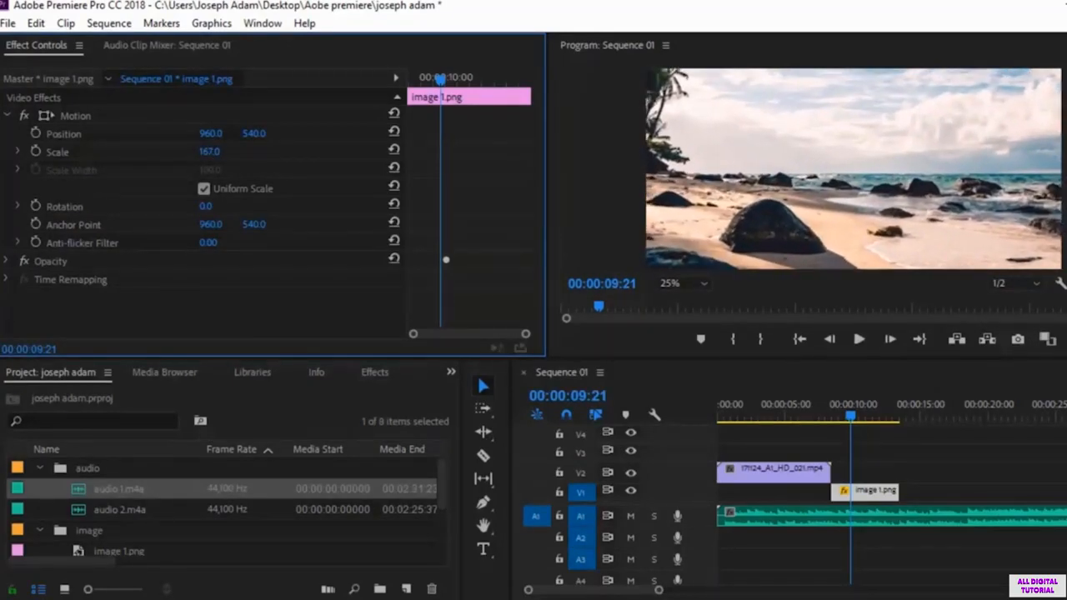
left_click_drag(209, 151, 135, 152)
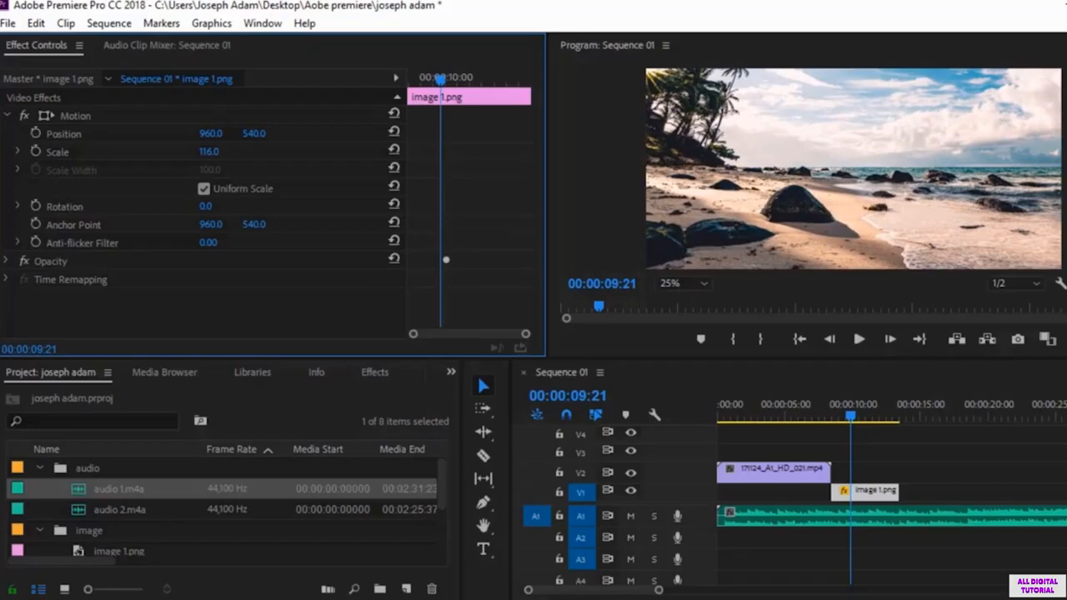
mouse_move(210, 151)
left_mouse_down()
mouse_move(235, 151)
mouse_move(212, 152)
left_mouse_up()
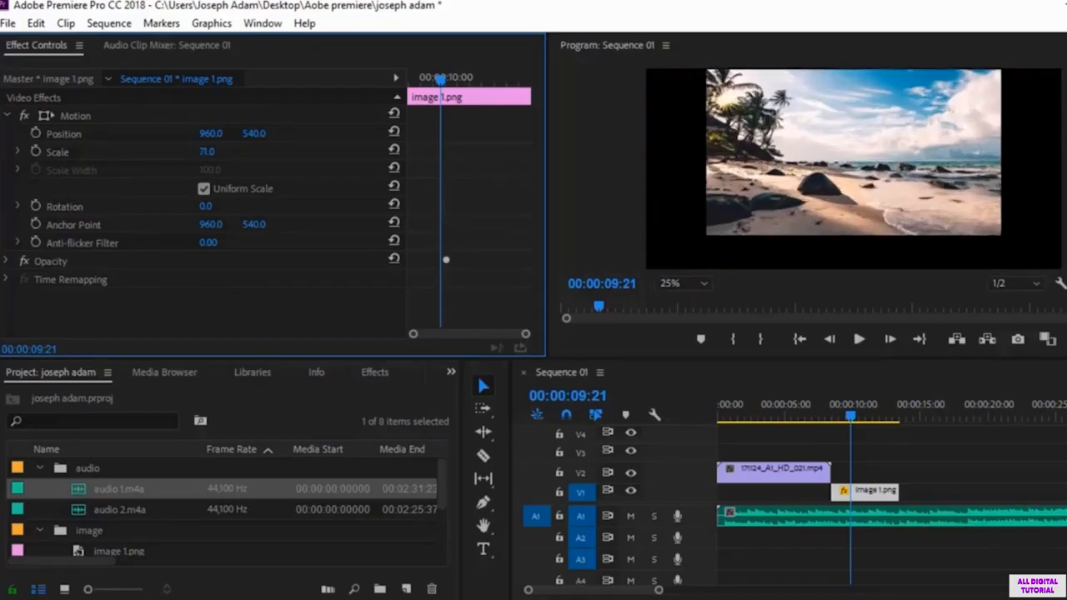
mouse_move(206, 152)
left_mouse_down()
mouse_move(222, 151)
mouse_move(205, 152)
left_mouse_up()
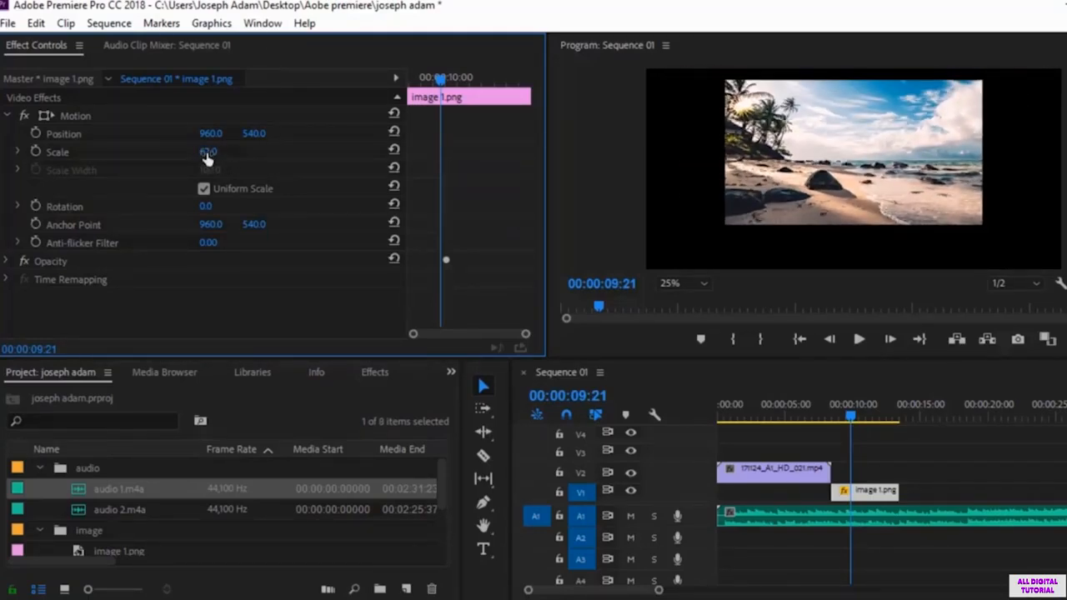
mouse_move(210, 152)
left_mouse_down()
mouse_move(231, 152)
mouse_move(191, 152)
mouse_move(237, 152)
mouse_move(227, 151)
left_mouse_up()
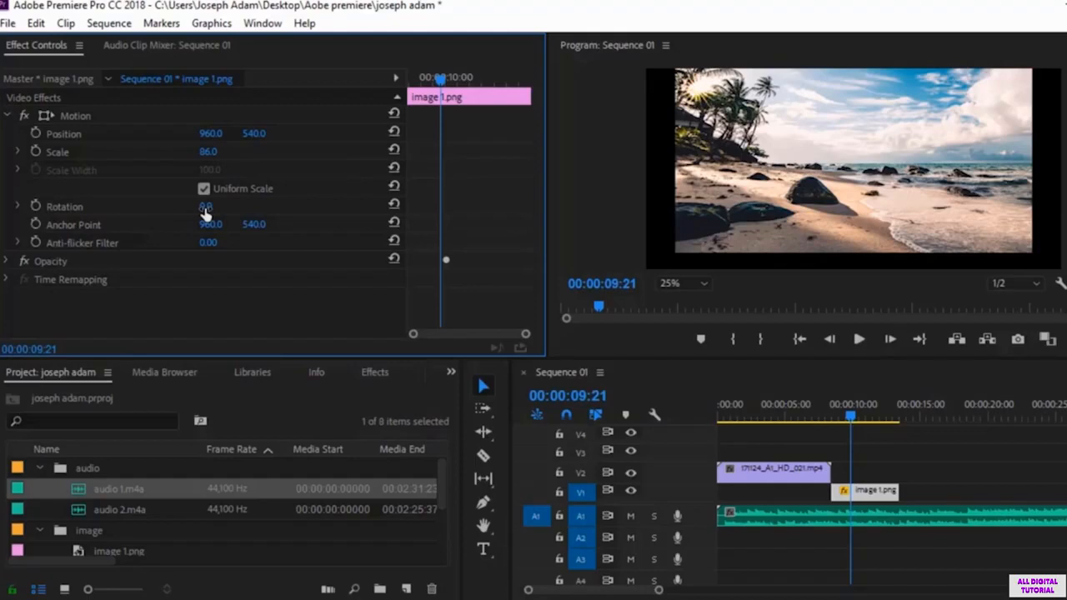
Step: Rotate image 1.png to -7° and try a horizontal anchor point of 990 before resetting the anchor point
mouse_move(206, 212)
left_mouse_down()
mouse_move(228, 212)
mouse_move(189, 212)
mouse_move(316, 212)
mouse_move(177, 211)
mouse_move(200, 212)
left_mouse_up()
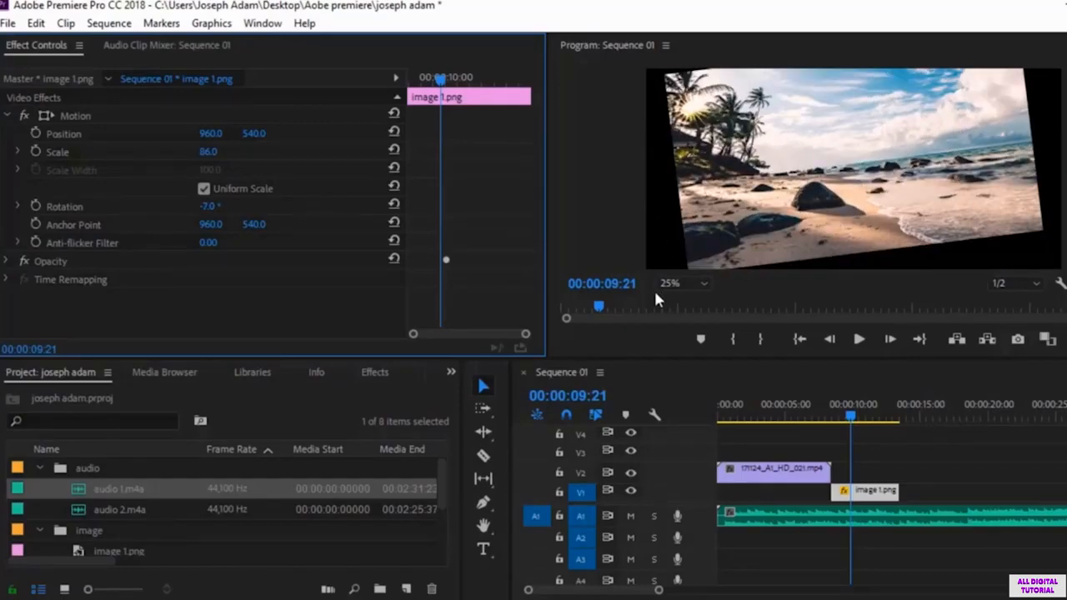
left_click(84, 225)
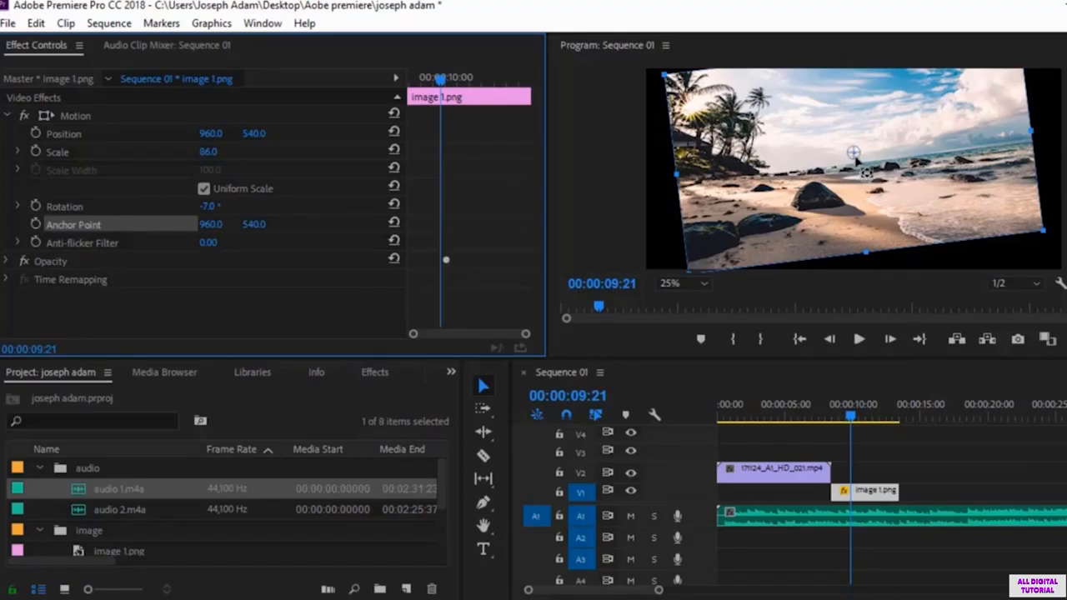
left_click_drag(211, 224, 236, 224)
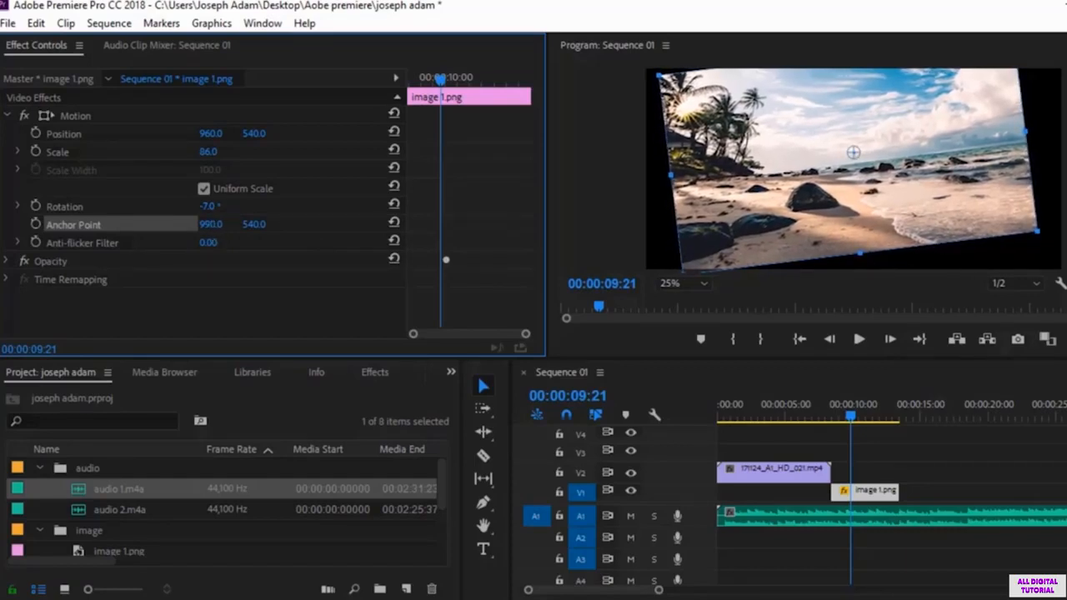
left_click(393, 225)
Step: Reduce the rotation to -1°, move the anchor point onto the image's lower-left rocks, and rotate the image to -11° around it
mouse_move(208, 206)
left_mouse_down()
mouse_move(241, 206)
mouse_move(190, 206)
mouse_move(213, 206)
left_mouse_up()
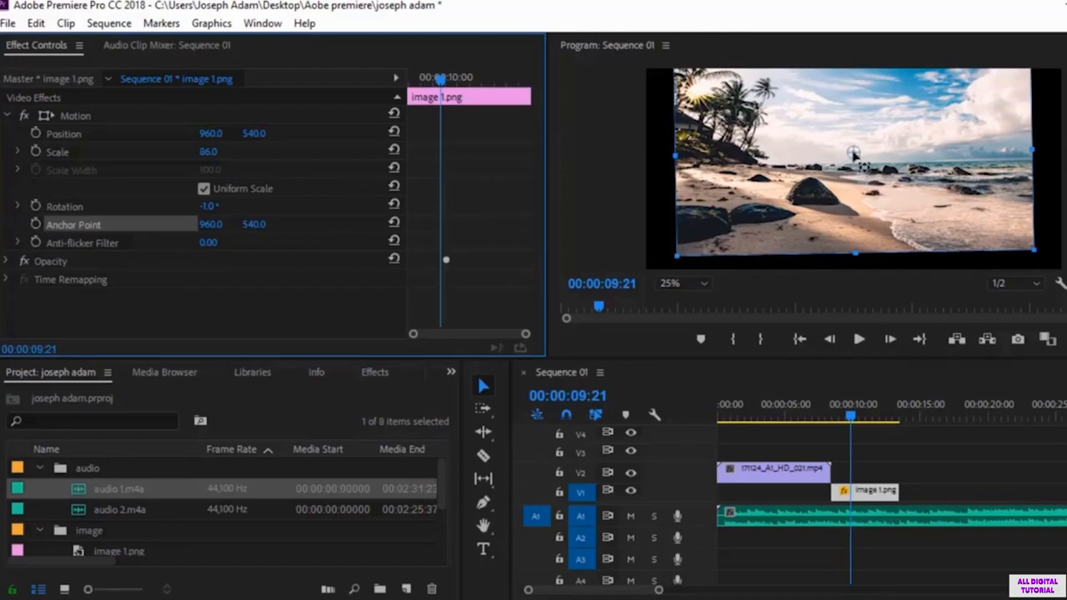
left_click_drag(854, 152, 710, 235)
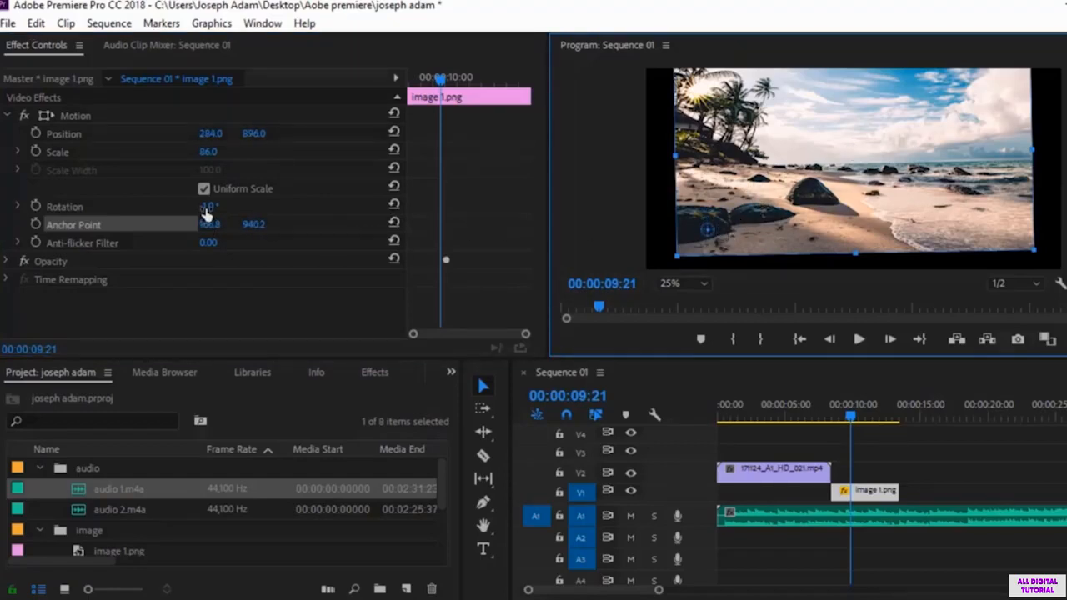
mouse_move(207, 214)
left_mouse_down()
mouse_move(254, 215)
mouse_move(198, 206)
left_mouse_up()
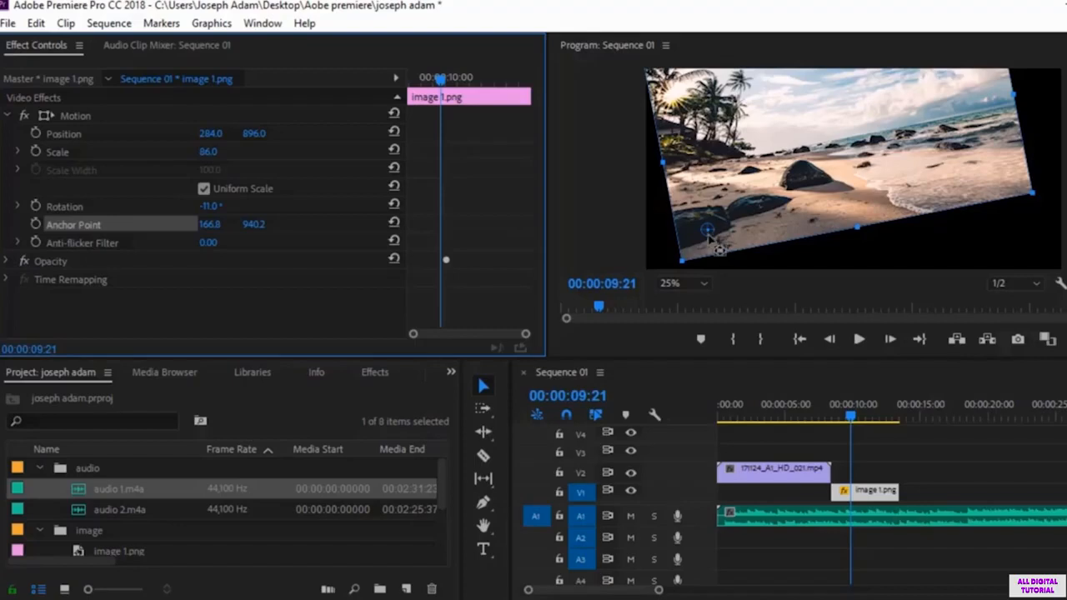
Step: Try rotating the image to -14° around an anchor point near its right edge and to 2° around one near its center
left_click_drag(709, 232, 1007, 179)
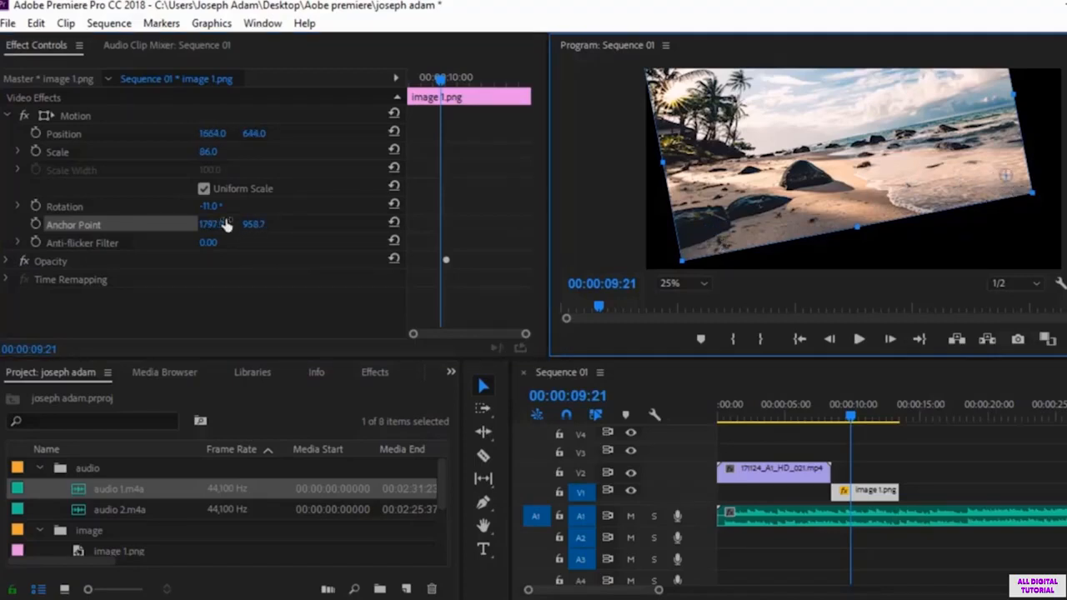
mouse_move(211, 208)
left_mouse_down()
mouse_move(191, 207)
mouse_move(226, 208)
mouse_move(211, 208)
left_mouse_up()
left_click_drag(1007, 178, 867, 171)
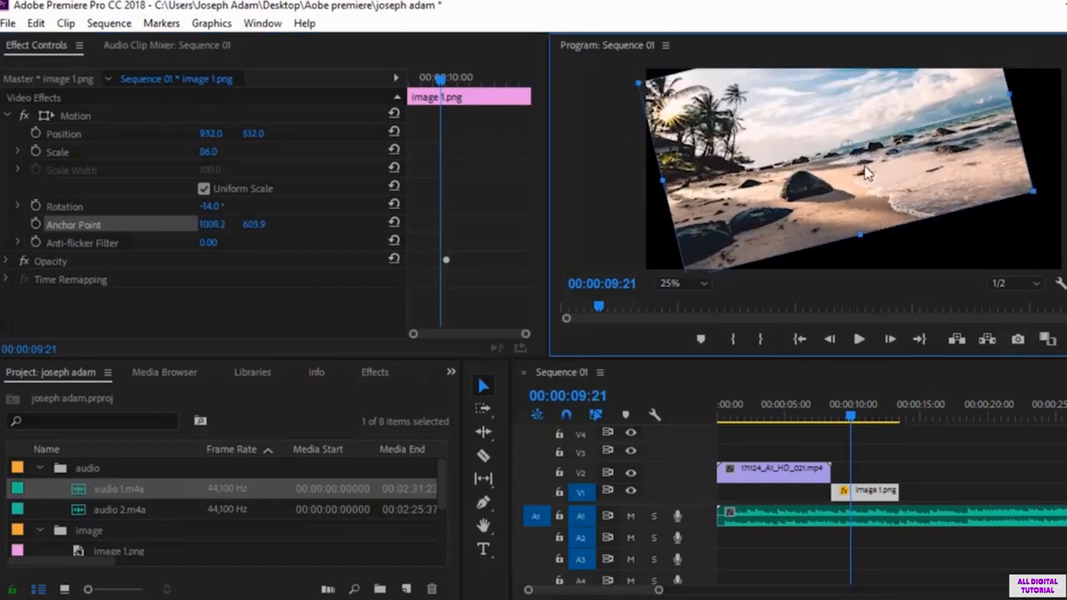
mouse_move(210, 207)
left_mouse_down()
mouse_move(242, 206)
mouse_move(225, 207)
left_mouse_up()
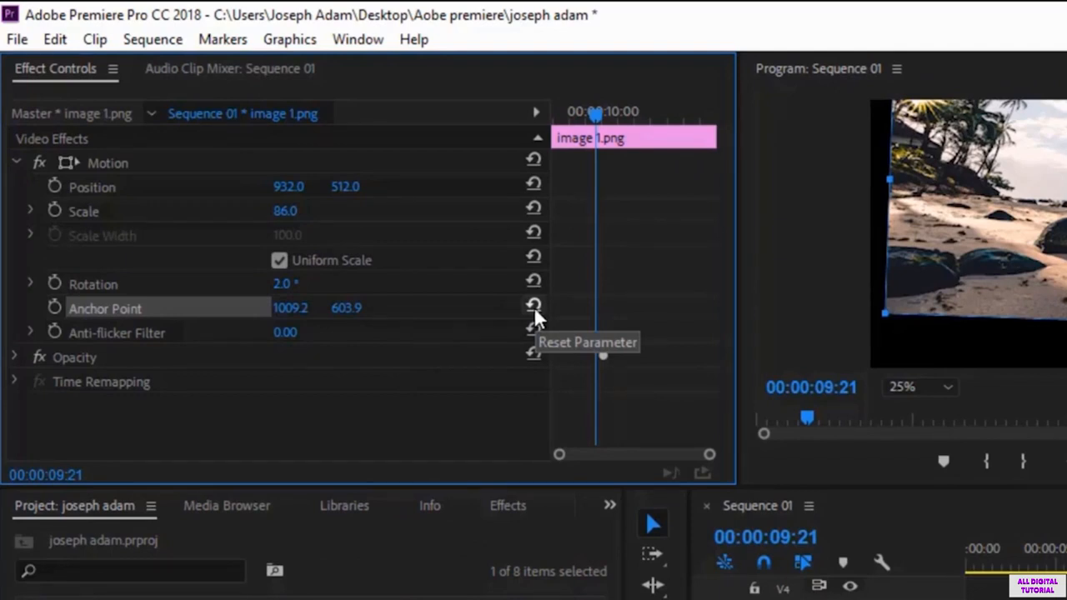
Step: Reset the anchor point of image 1.png and all of its Motion settings to their defaults
left_click(535, 307)
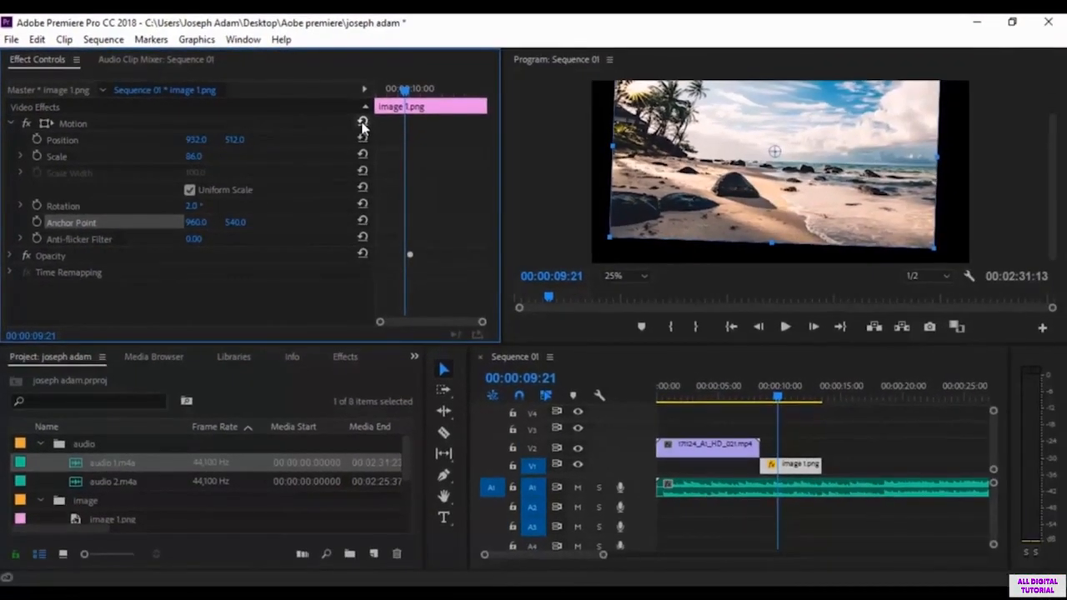
left_click(363, 122)
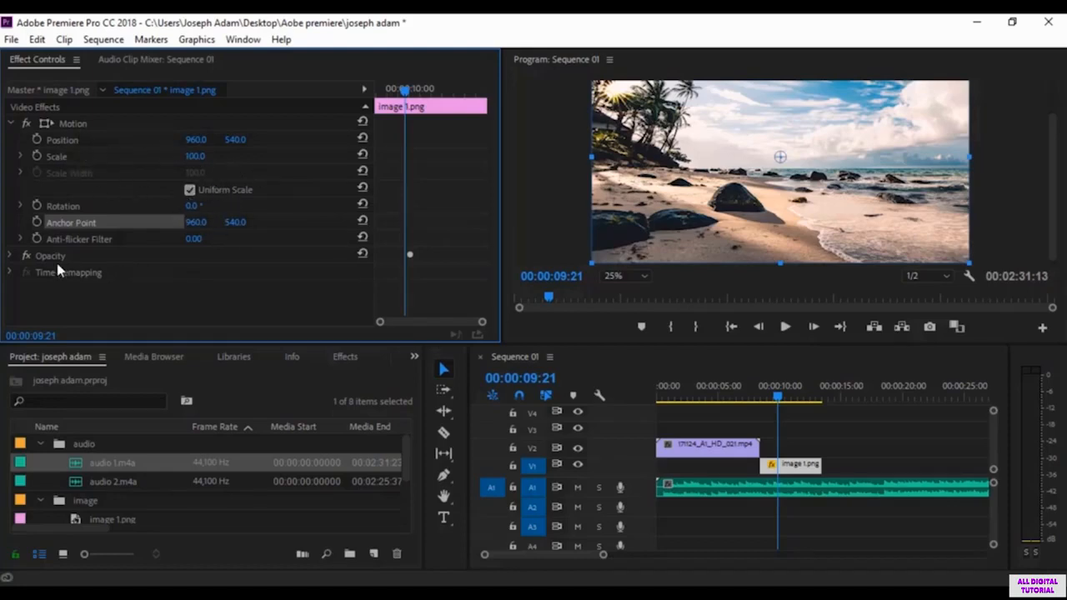
Step: Expand the Opacity settings of image 1.png and lower its opacity to 23% at the playhead
left_click(17, 257)
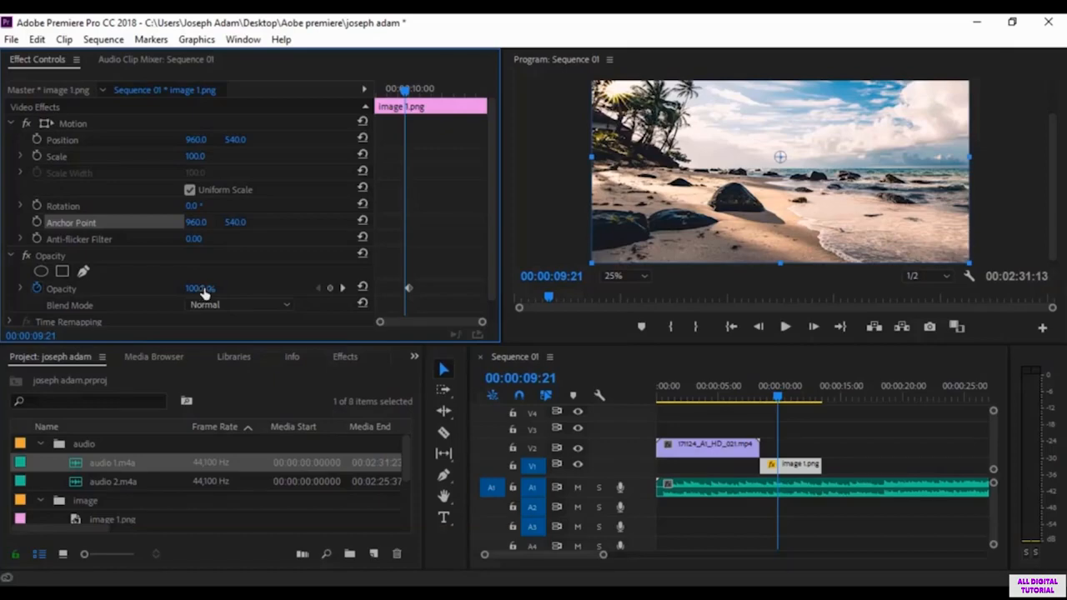
left_click_drag(200, 288, 138, 288)
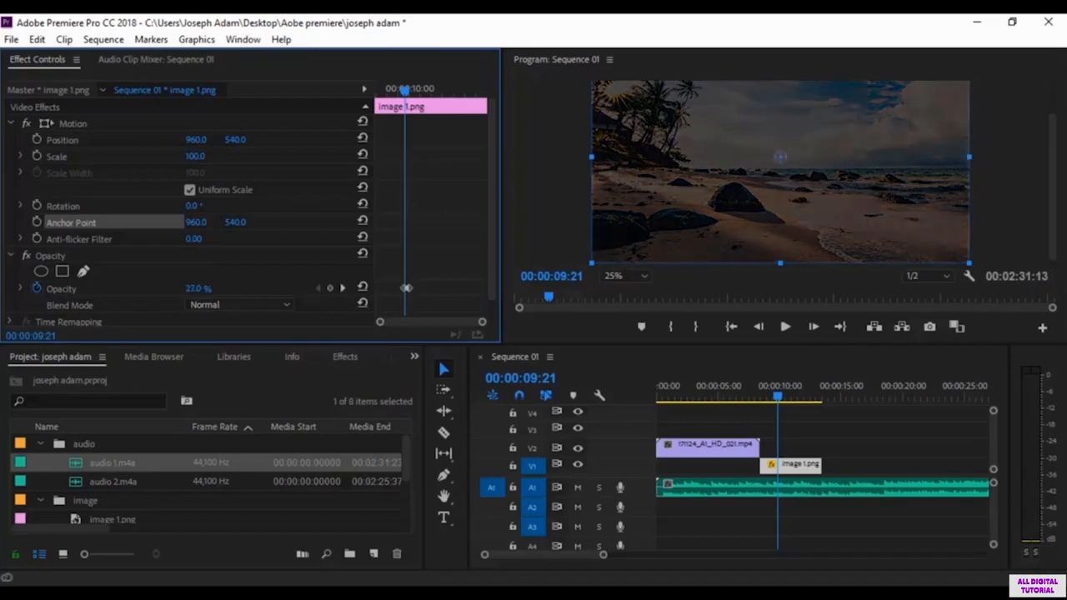
left_click(203, 287)
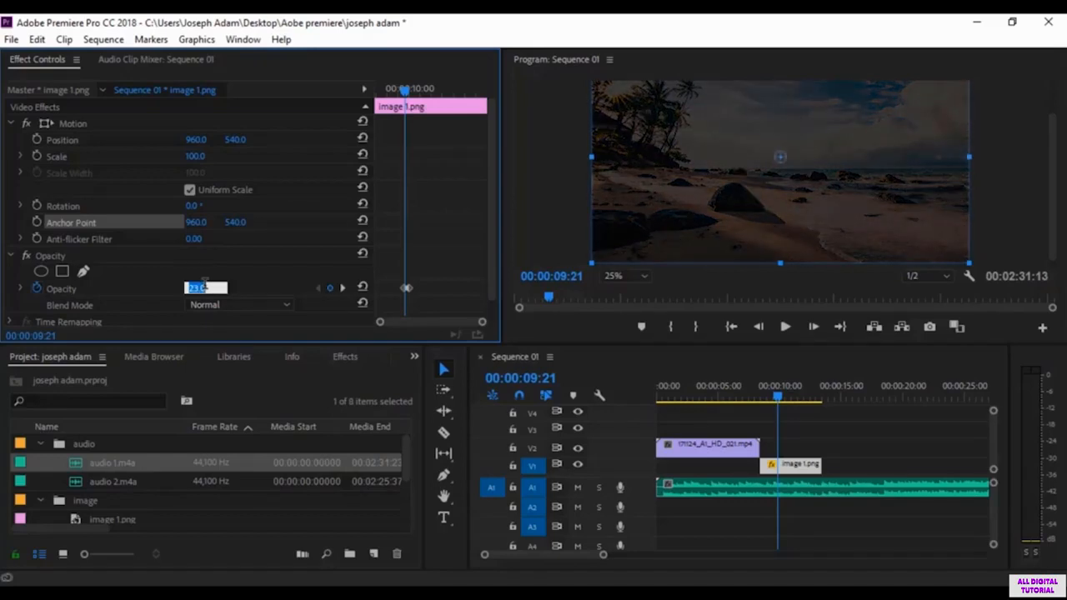
key("Return")
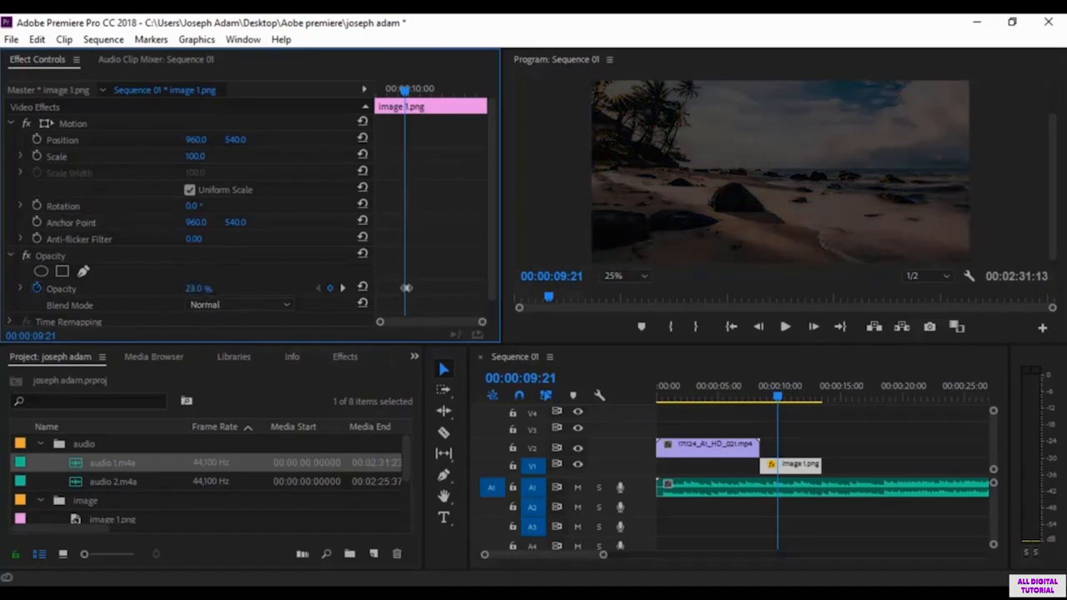
Step: Move the image 1.png clip up to track V3 and shift it earlier so it overlaps the end of 171124_A1_HD_021.mp4
left_click_drag(792, 465, 796, 447)
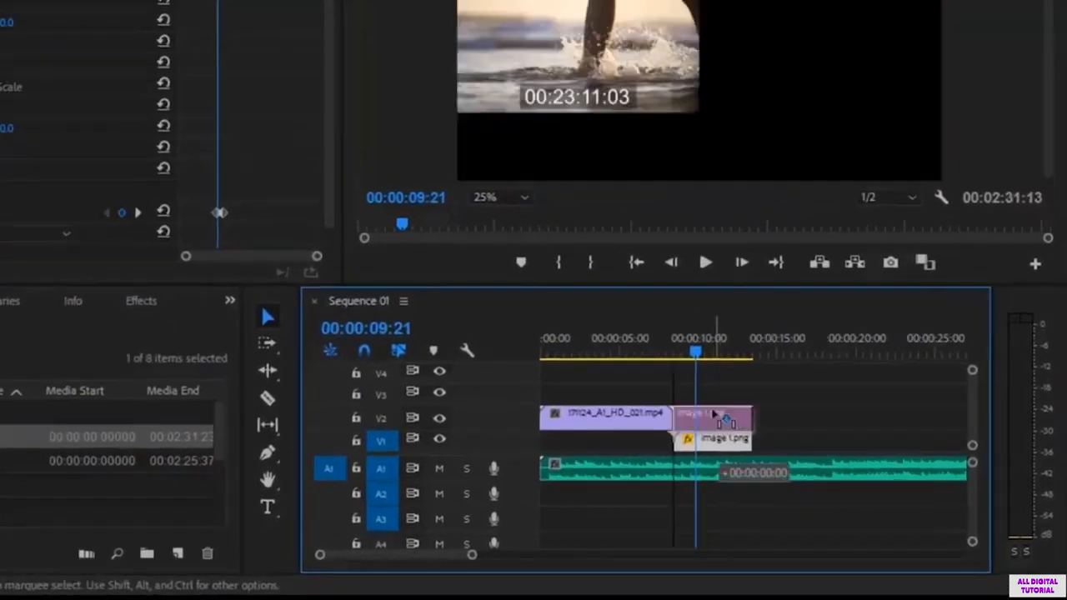
left_click_drag(715, 413, 710, 399)
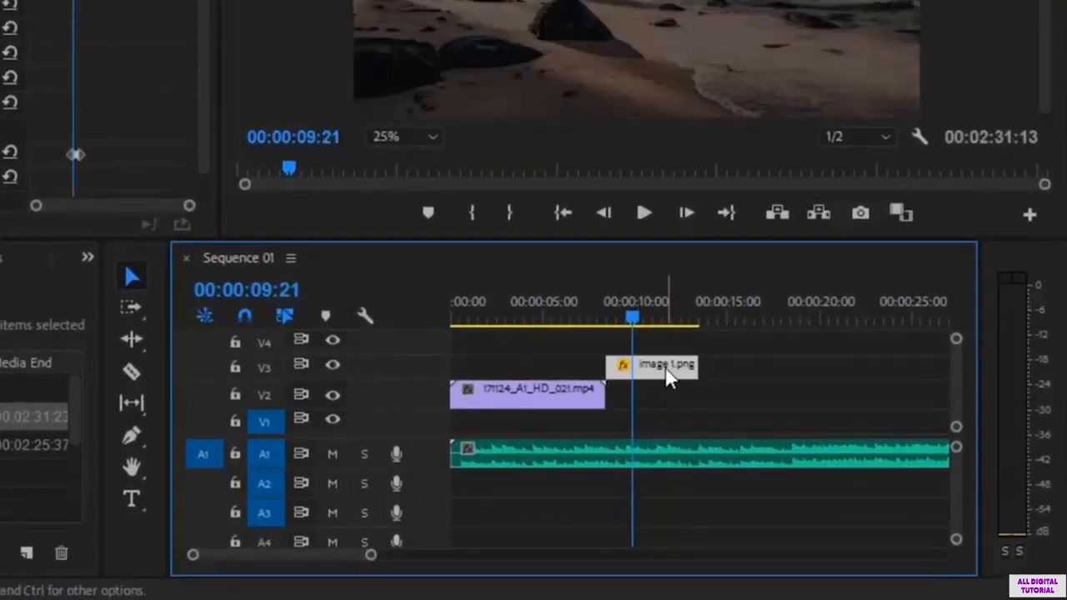
left_click_drag(665, 374, 593, 376)
Step: Lower the opacity of image 1.png to 50% at 00:00:06:21
left_click(577, 320)
left_click(575, 320)
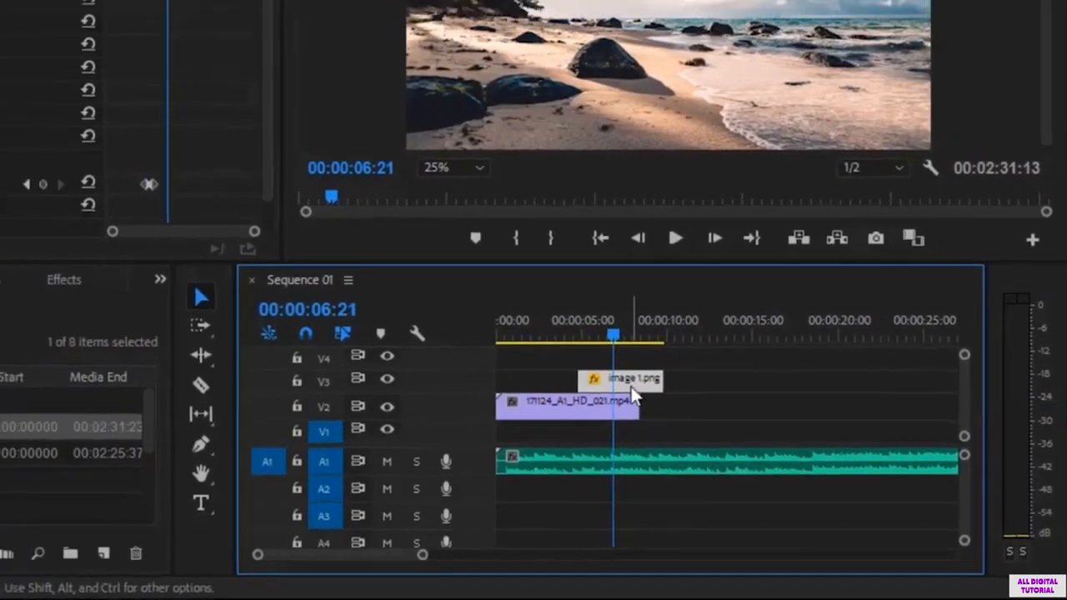
left_click_drag(200, 290, 177, 290)
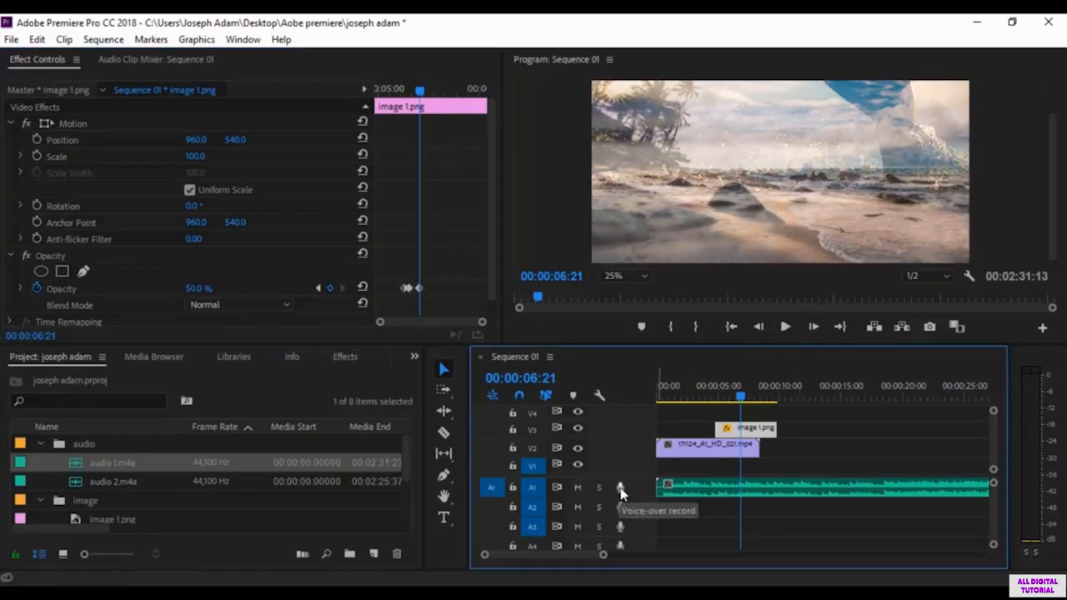
Step: Delete the audio clip from track A1 and briefly play the overlap of image 1.png and the video
left_click(719, 492)
key("Delete")
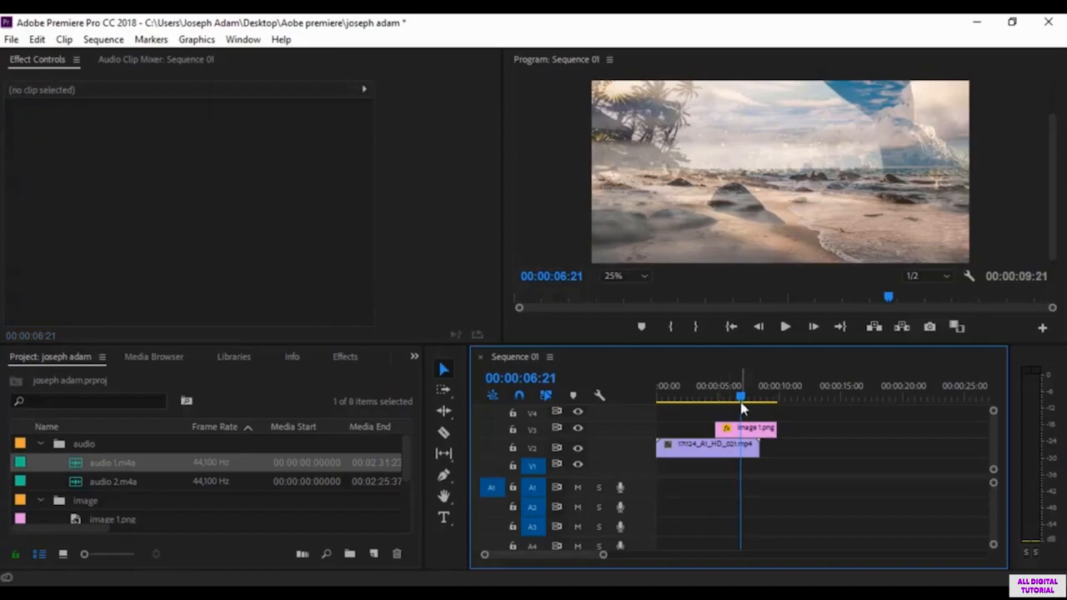
left_click(786, 327)
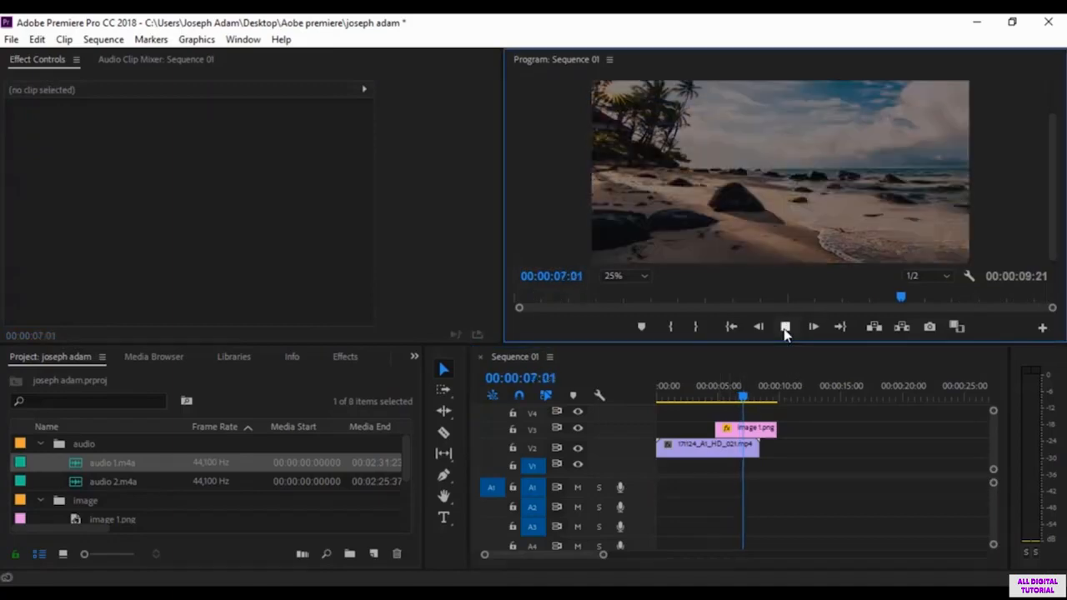
left_click(786, 326)
Step: Select image 1.png and play its overlap with the video from 00:00:06:08 and again from 00:00:05:11
left_click(734, 428)
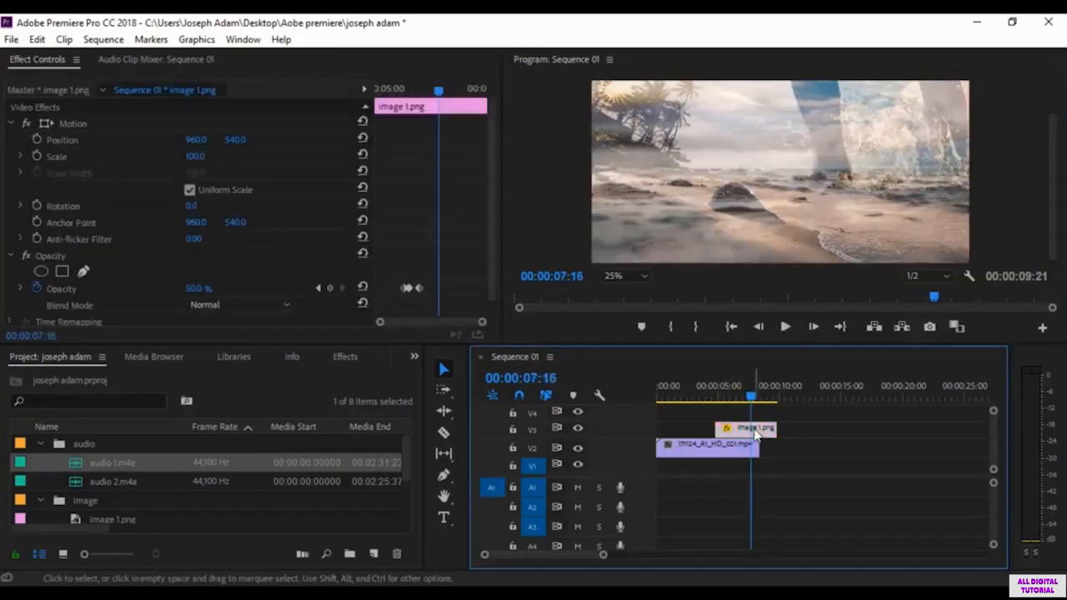
left_click_drag(755, 394, 734, 402)
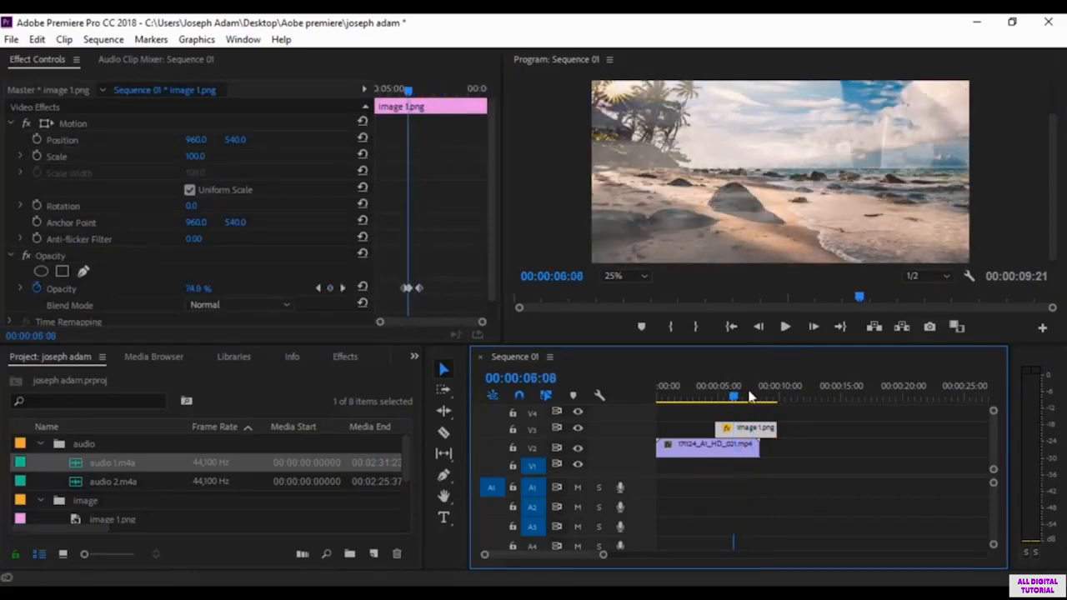
left_click(785, 327)
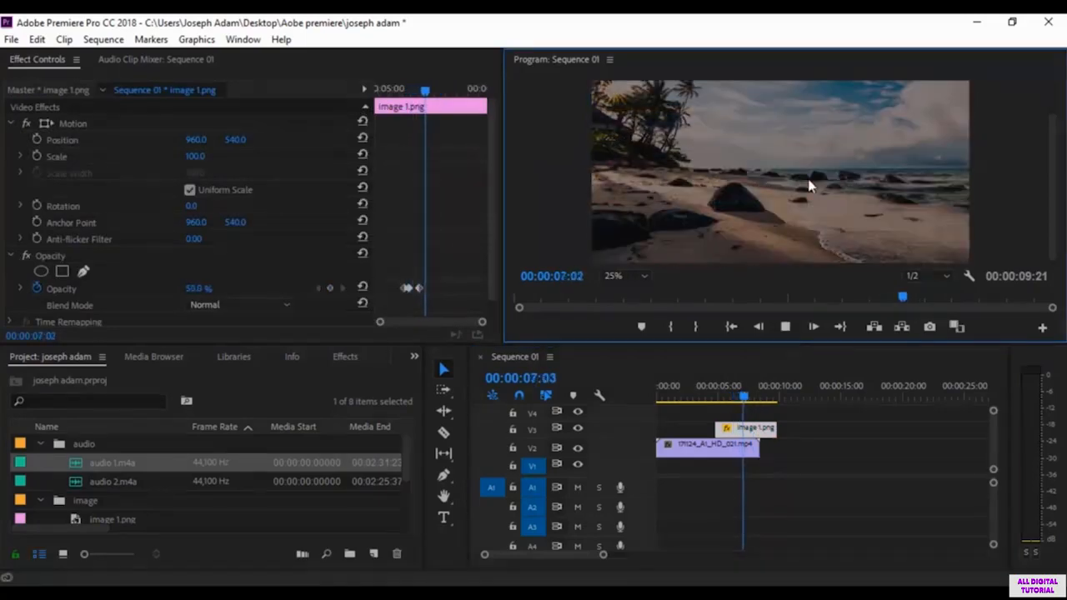
left_click_drag(792, 392, 722, 397)
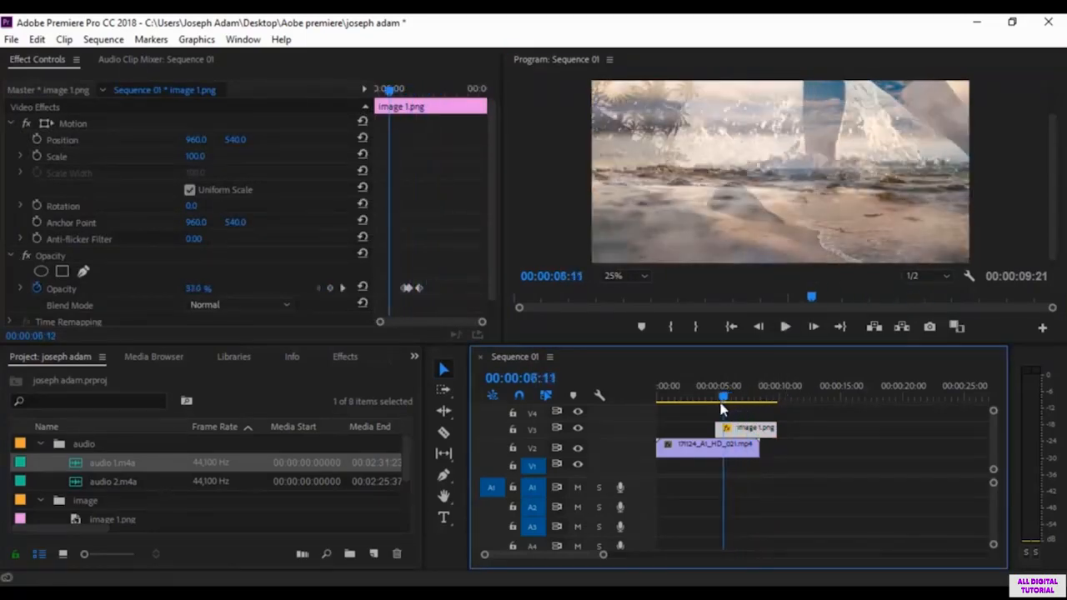
left_click(786, 327)
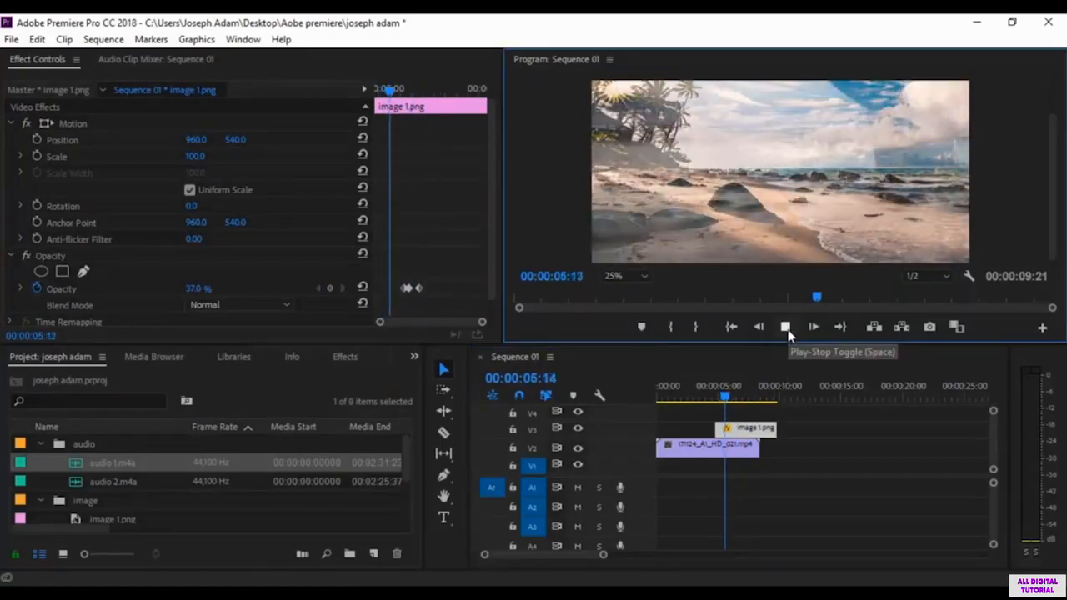
left_click(785, 327)
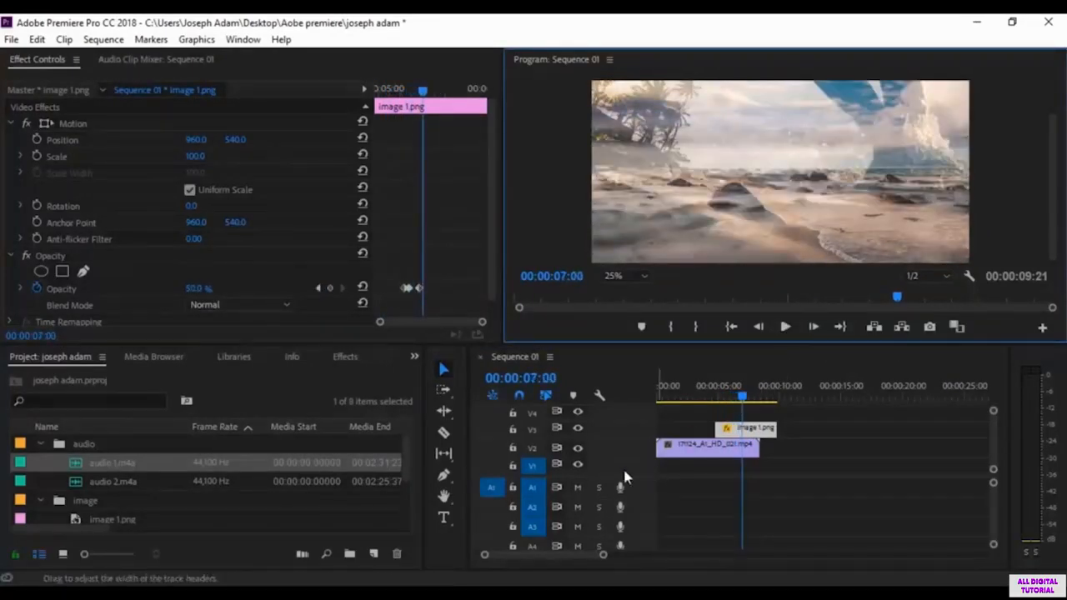
Step: Try a lower opacity for image 1.png at 00:00:07:00 and replay the overlap from the start of the image
mouse_move(200, 292)
left_mouse_down()
mouse_move(160, 291)
mouse_move(182, 292)
left_mouse_up()
left_click(785, 327)
left_click(784, 327)
left_click(717, 396)
key("space")
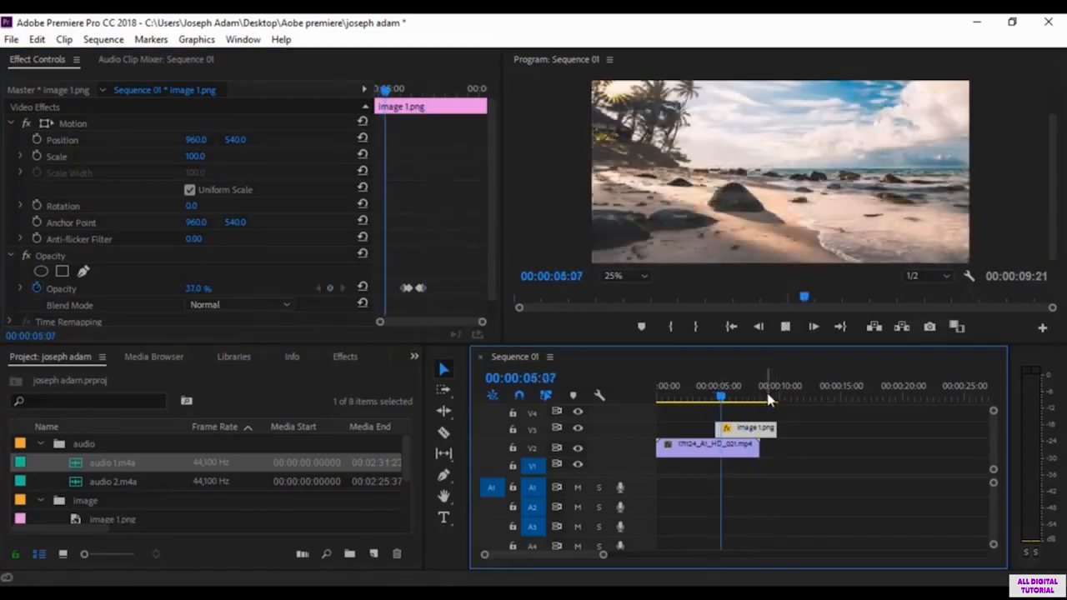
key("space")
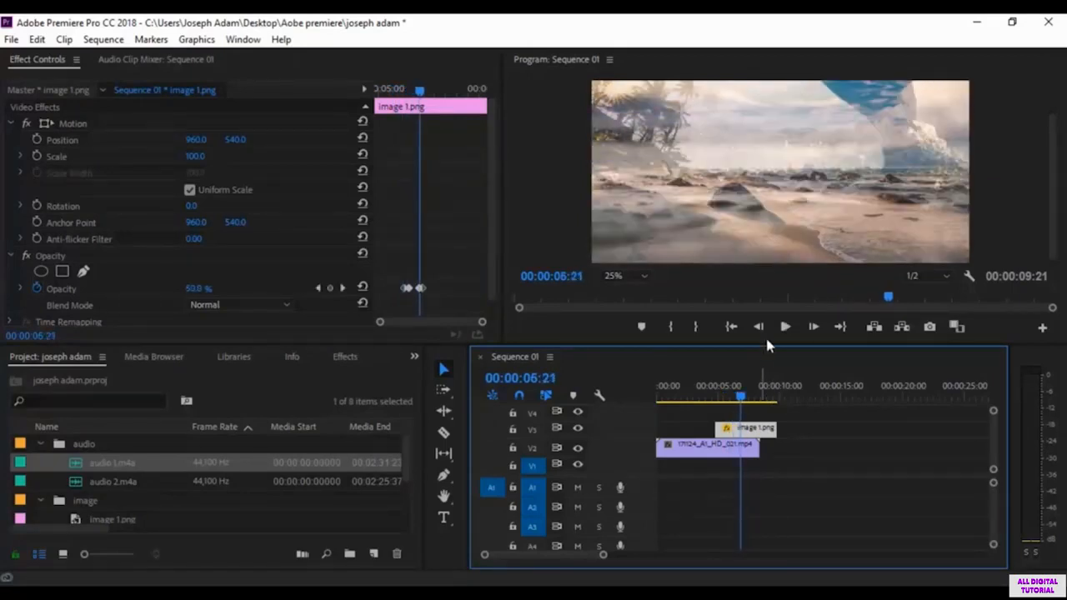
Step: Try another opacity change on image 1.png at 00:00:06:21 and replay the overlap from about 00:00:05:09
left_click_drag(196, 290, 305, 318)
left_click(724, 393)
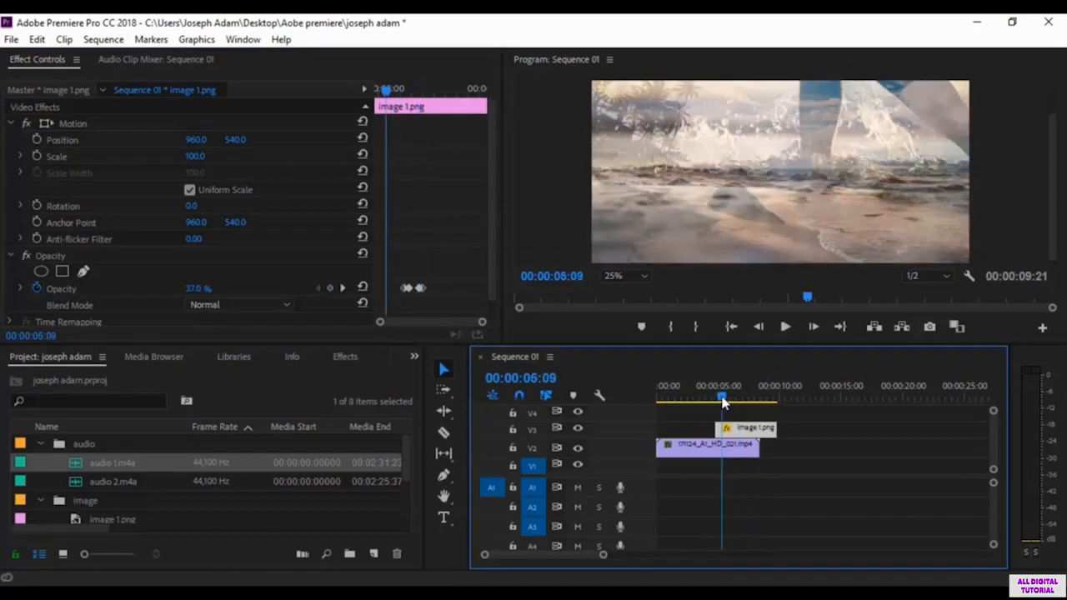
key("space")
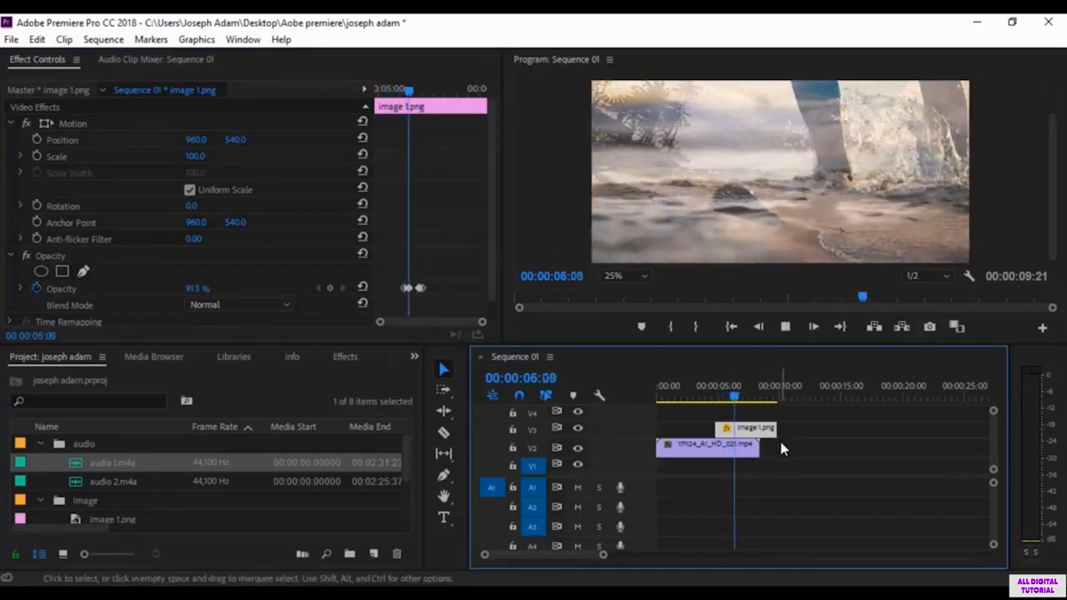
key("space")
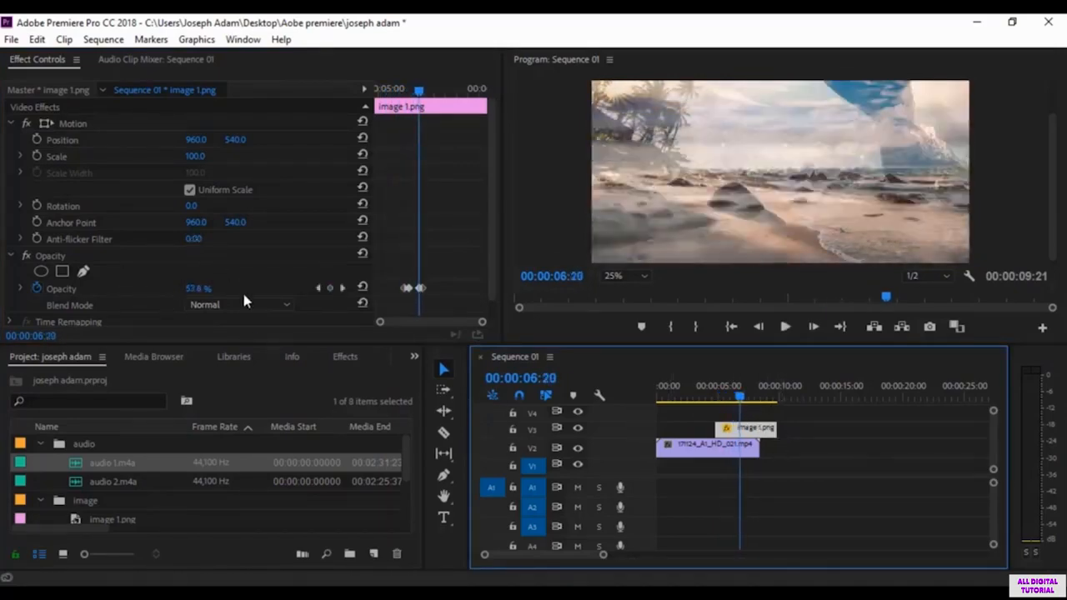
Step: Raise the opacity of image 1.png to 100% at 00:00:06:20 and delete all of its opacity keyframes
left_click_drag(207, 288, 438, 358)
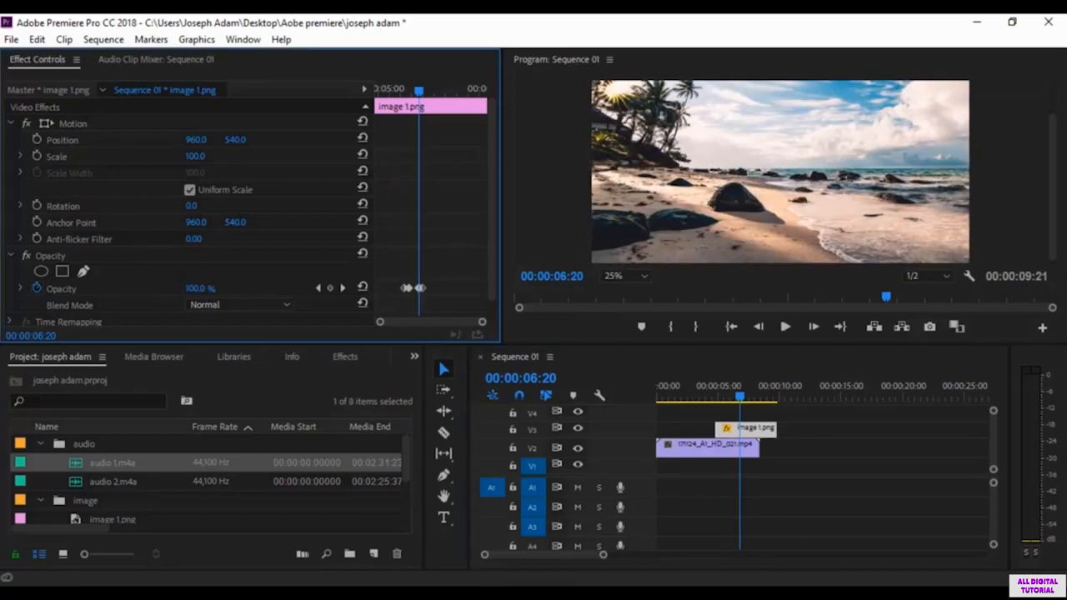
left_click(207, 288)
left_click(435, 296)
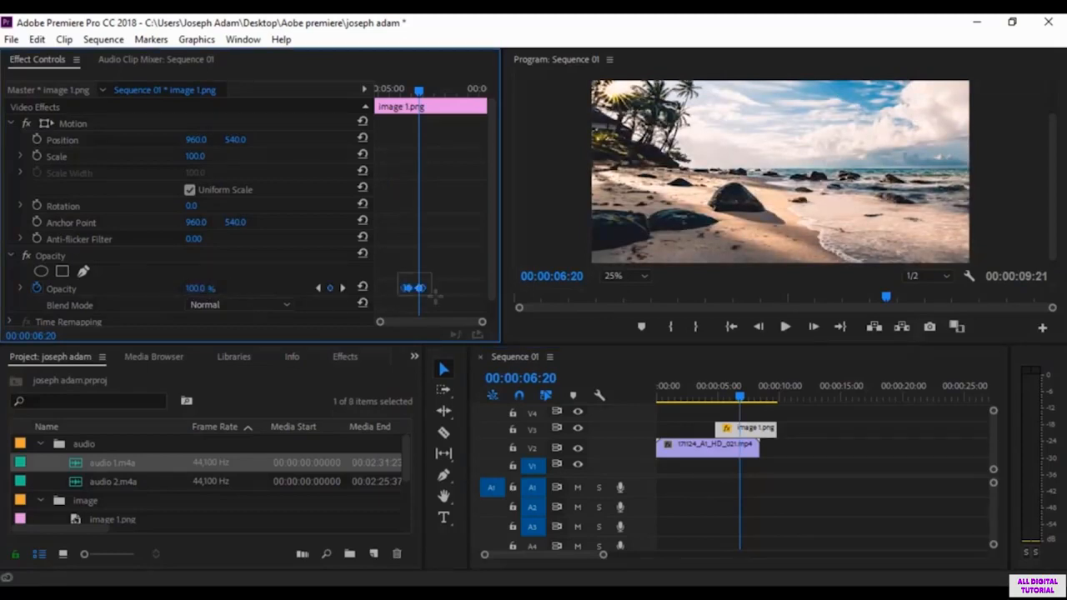
key("Delete")
Step: Try lowering the opacity of image 1.png to 45% at 00:00:06:19, and reset the opacity to its default
left_click_drag(739, 401, 760, 432)
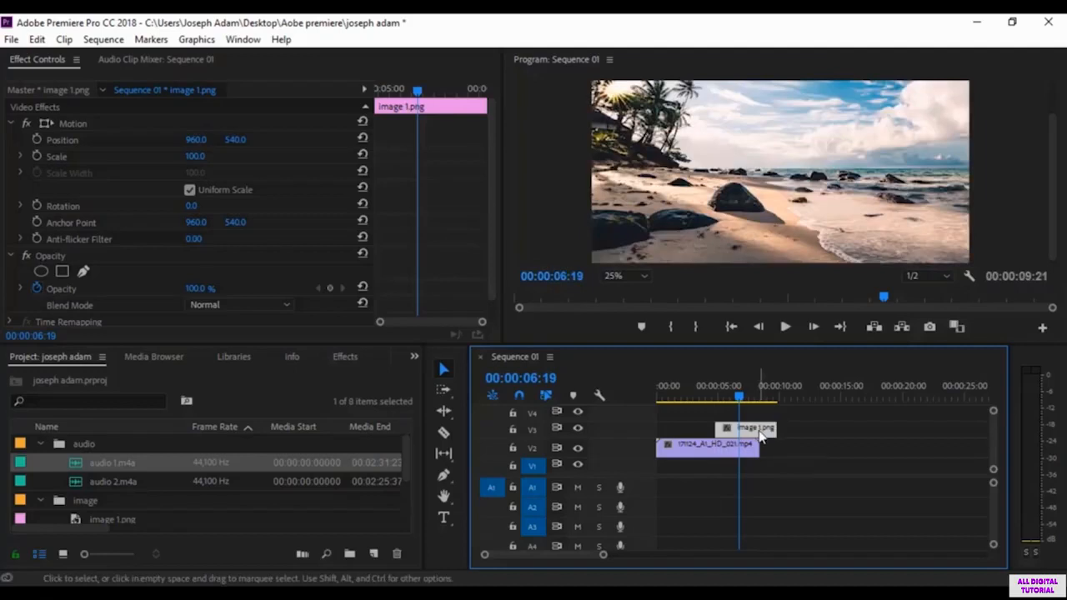
left_click_drag(204, 289, 168, 289)
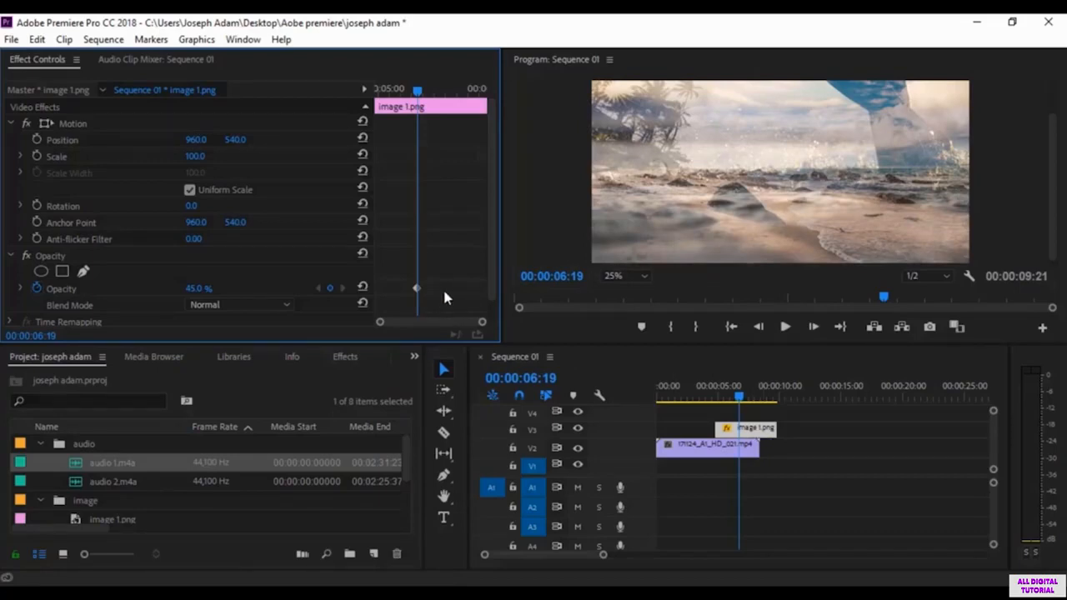
left_click(362, 286)
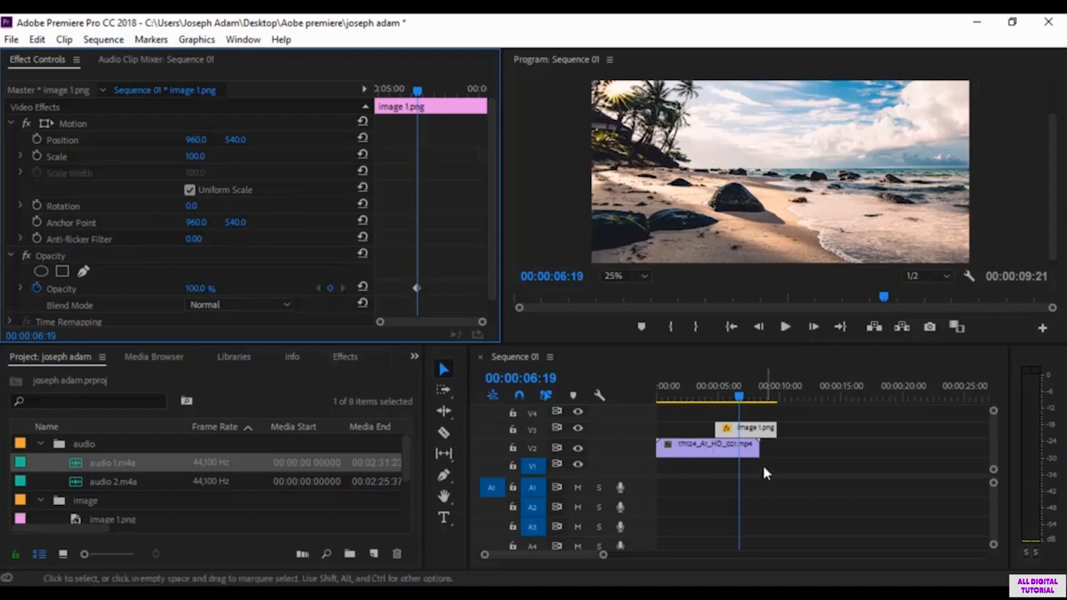
left_click(703, 451)
left_click(703, 451)
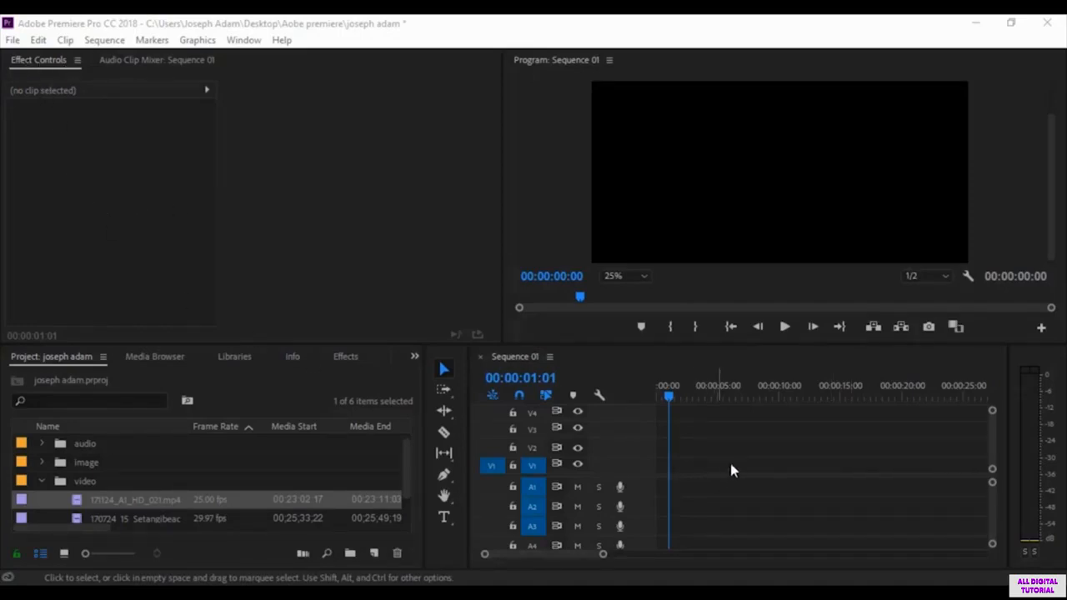
Step: Place 171124_A1_HD_021.mp4 from the video bin at the start of track V2 in the empty sequence
left_click_drag(670, 398, 209, 217)
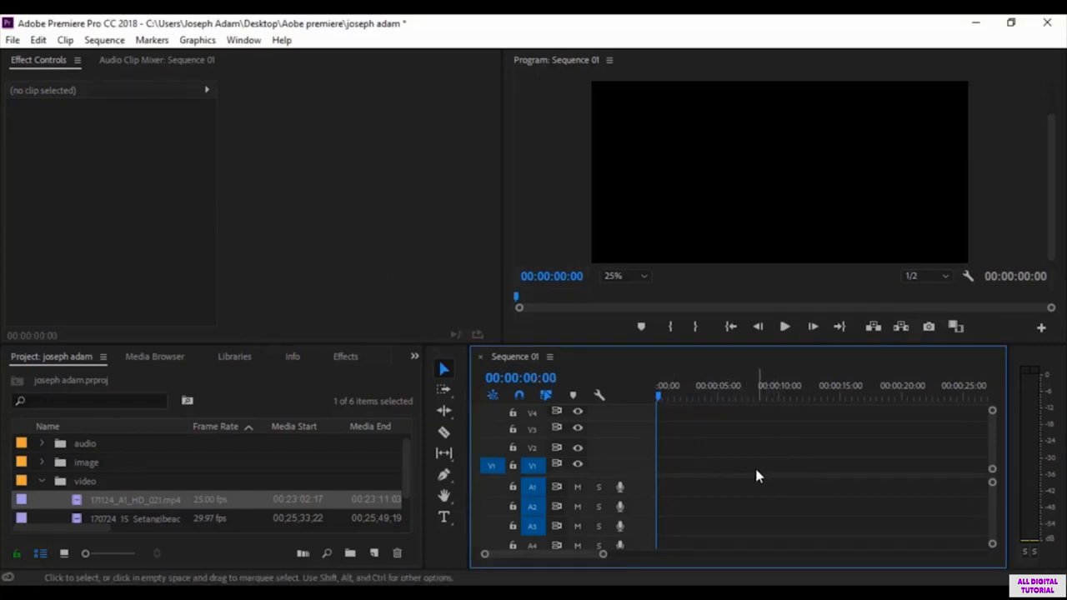
left_click(119, 507)
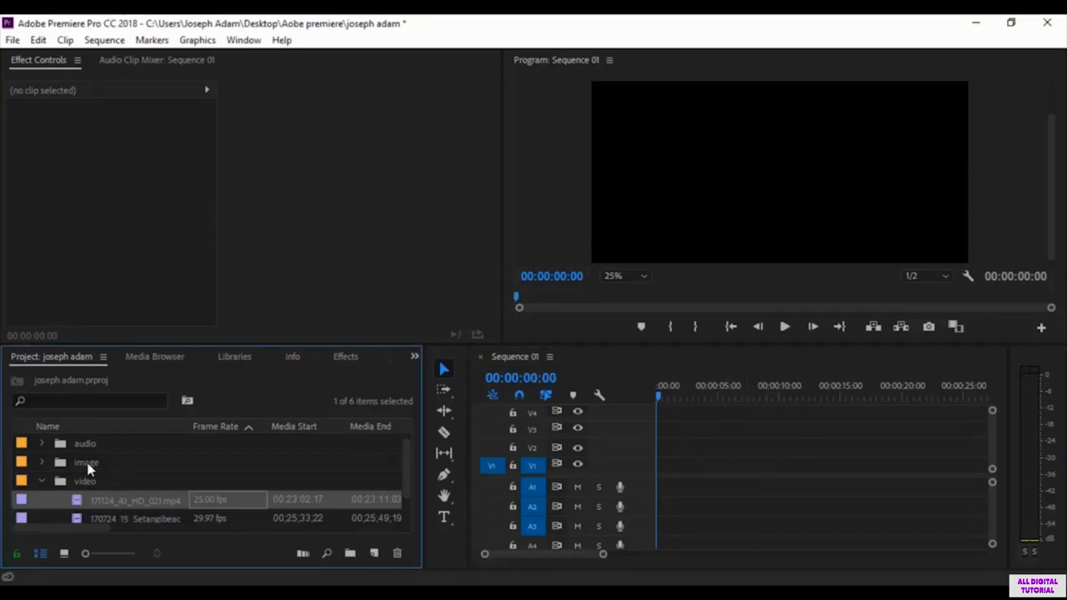
left_click_drag(142, 510, 667, 448)
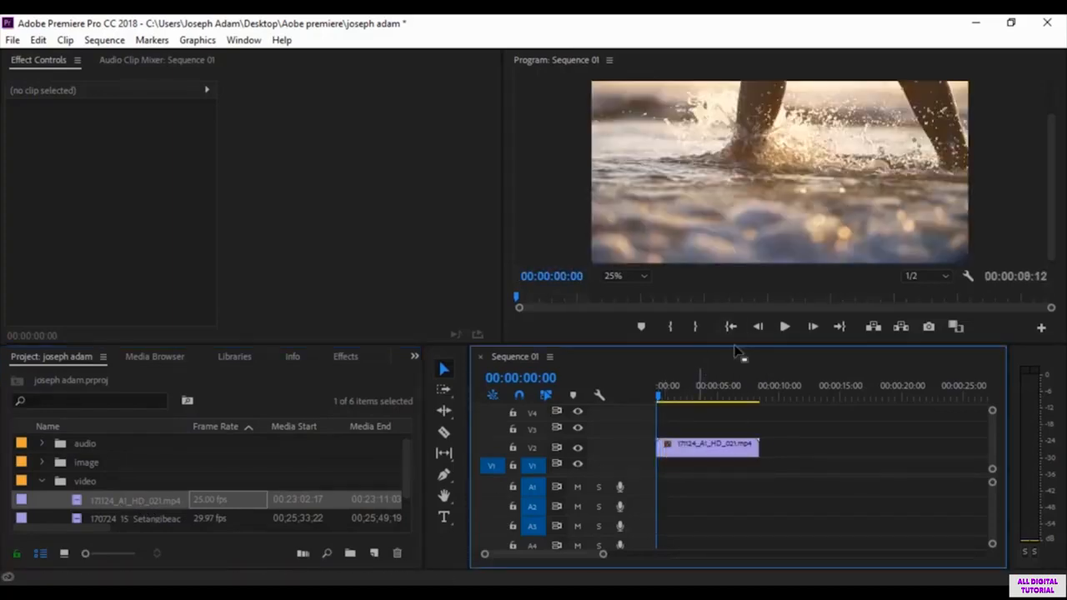
Step: Preview the opening seconds of the video clip and return the playhead to 00:00:00:00
left_click(784, 327)
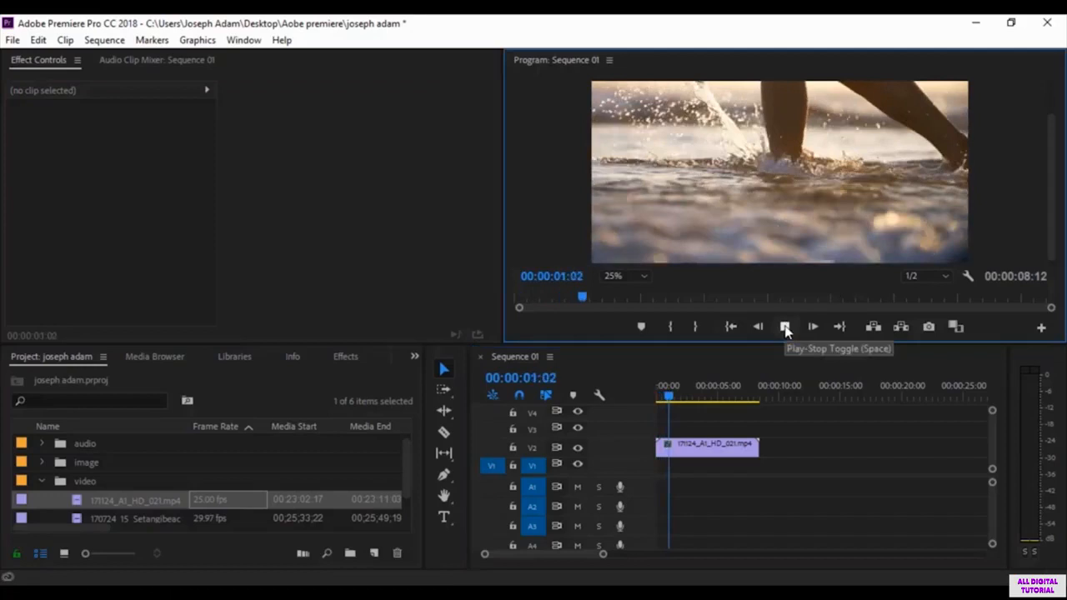
left_click(785, 327)
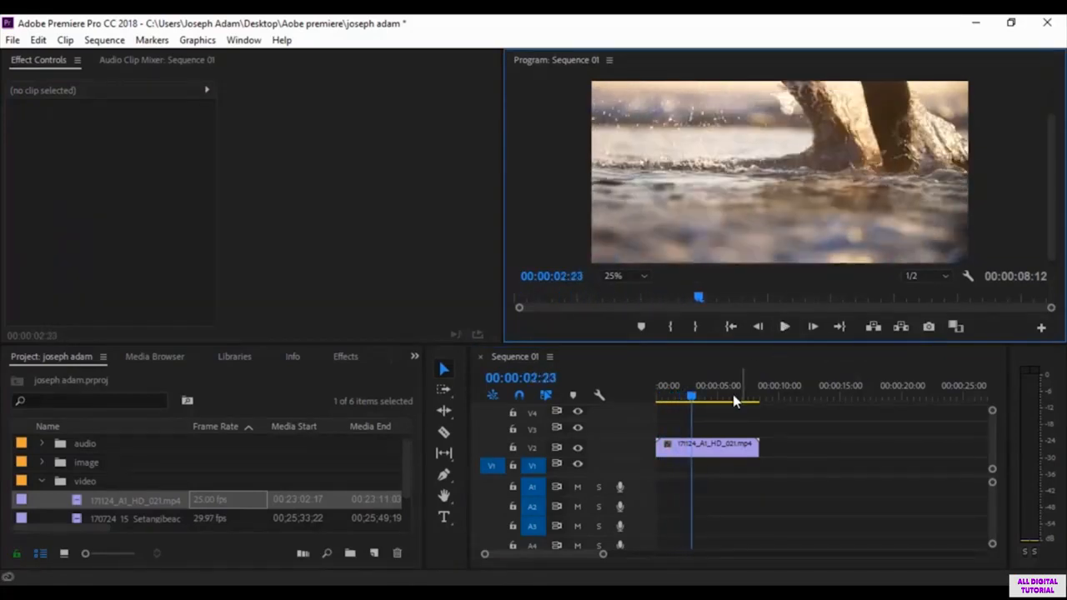
left_click_drag(694, 398, 652, 396)
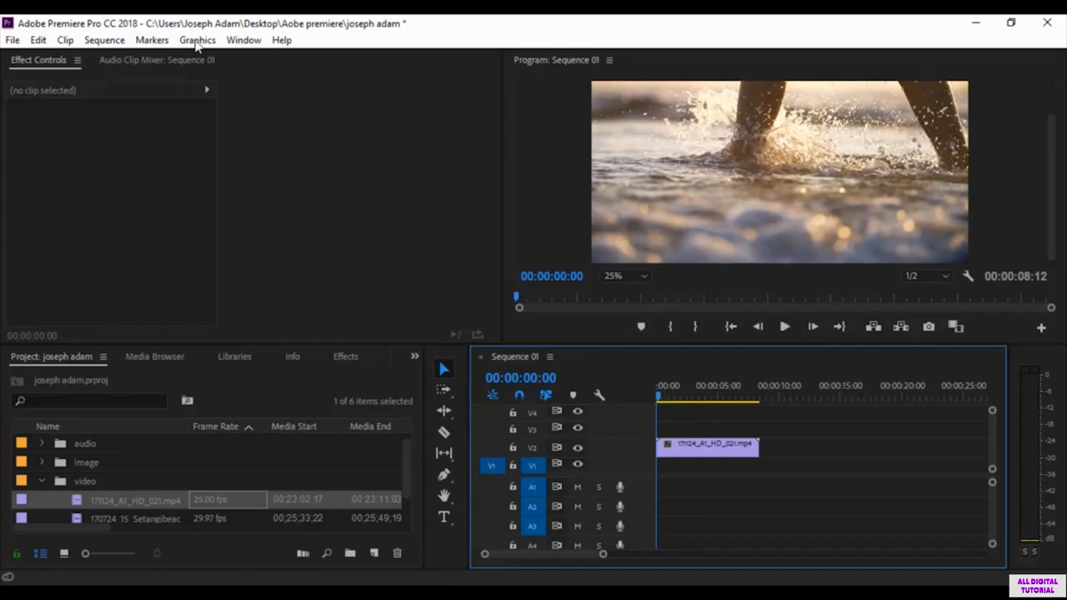
Step: Show the Effect Controls for the 171124_A1_HD_021.mp4 clip on track V2 and widen their keyframe timeline area
left_click(244, 40)
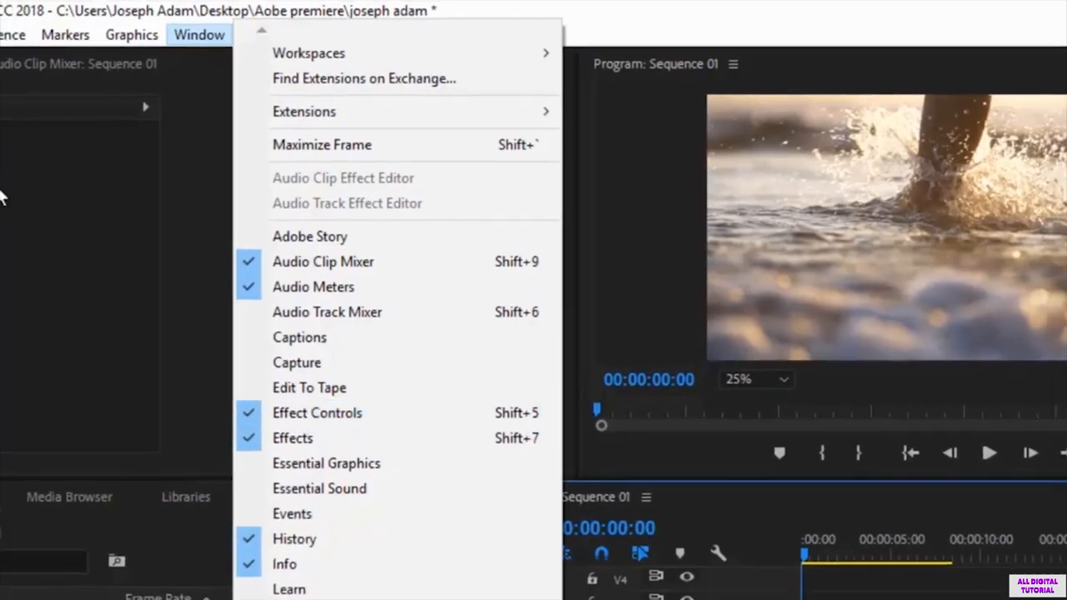
left_click(1, 195)
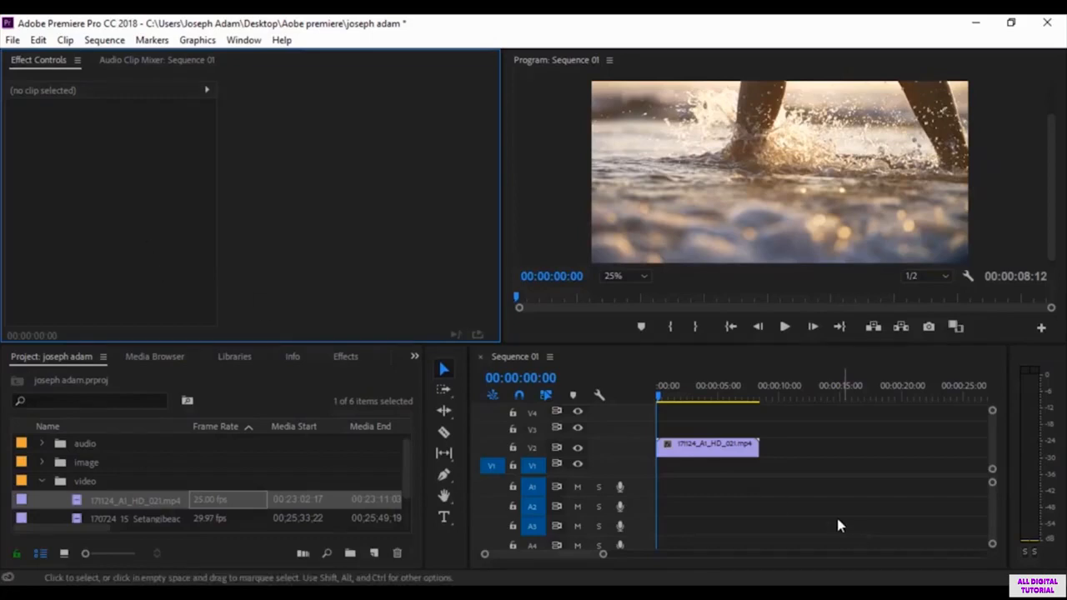
left_click(738, 457)
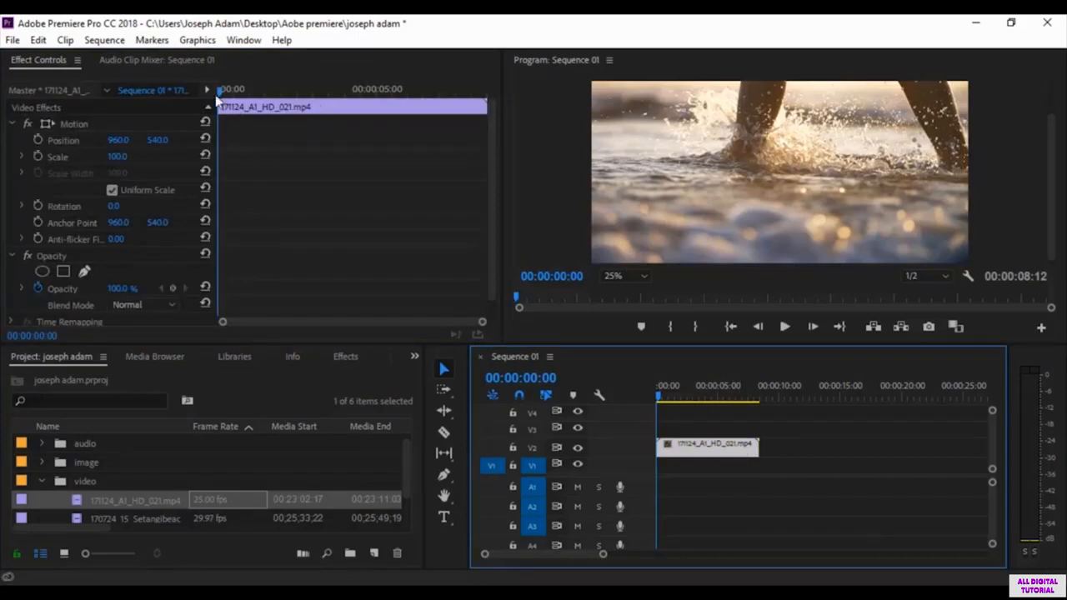
mouse_move(214, 137)
left_mouse_down()
mouse_move(436, 140)
mouse_move(150, 146)
mouse_move(343, 146)
mouse_move(207, 147)
left_mouse_up()
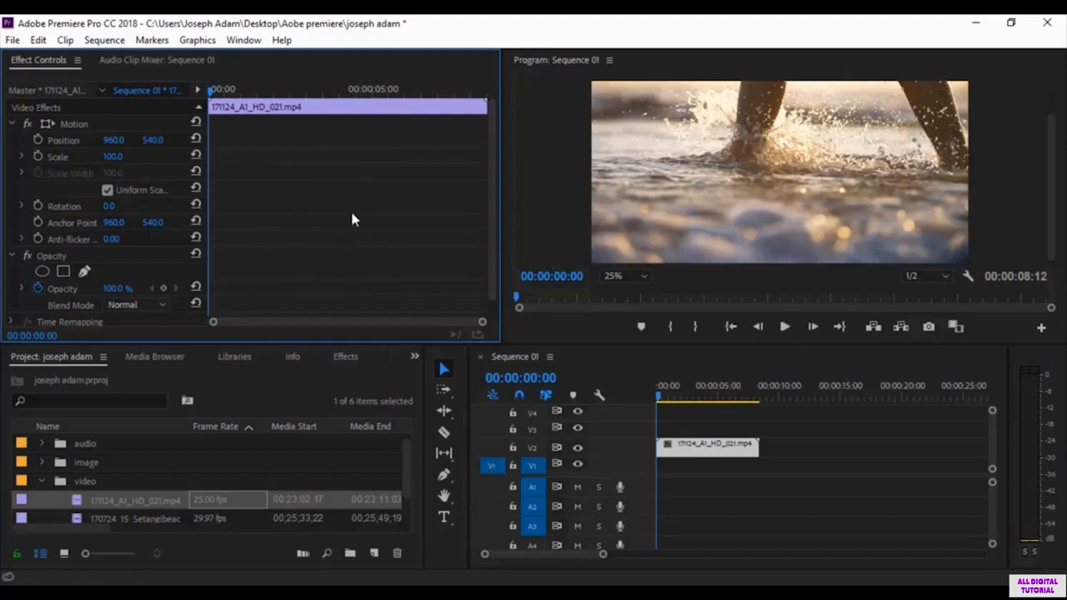
Step: Preview the video clip and turn on Position keyframing for it with a first keyframe at 00:00:00:00
left_click(784, 327)
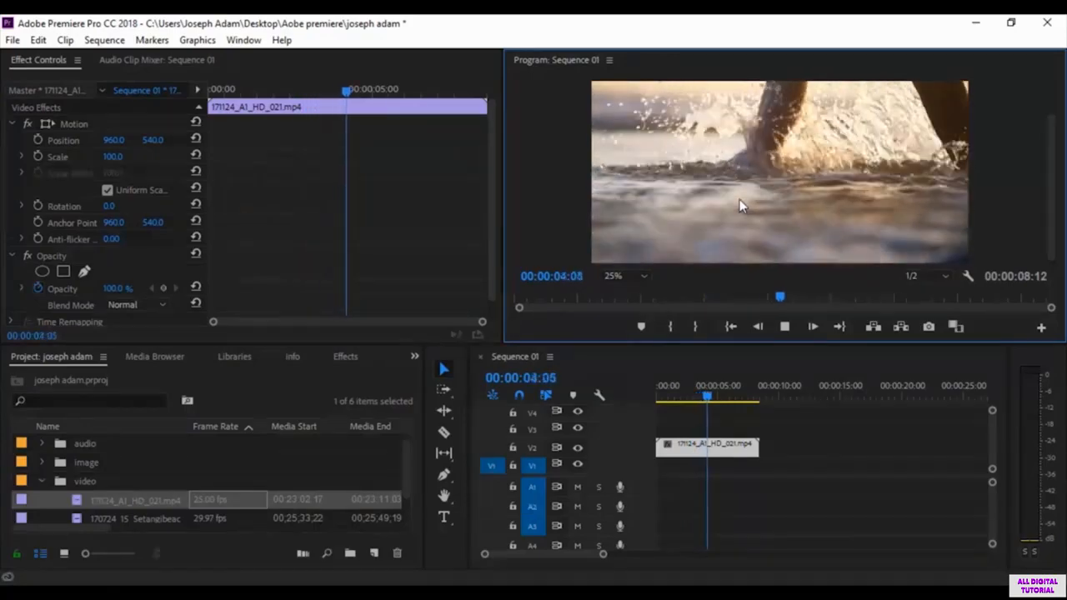
key("space")
left_click_drag(710, 397, 647, 398)
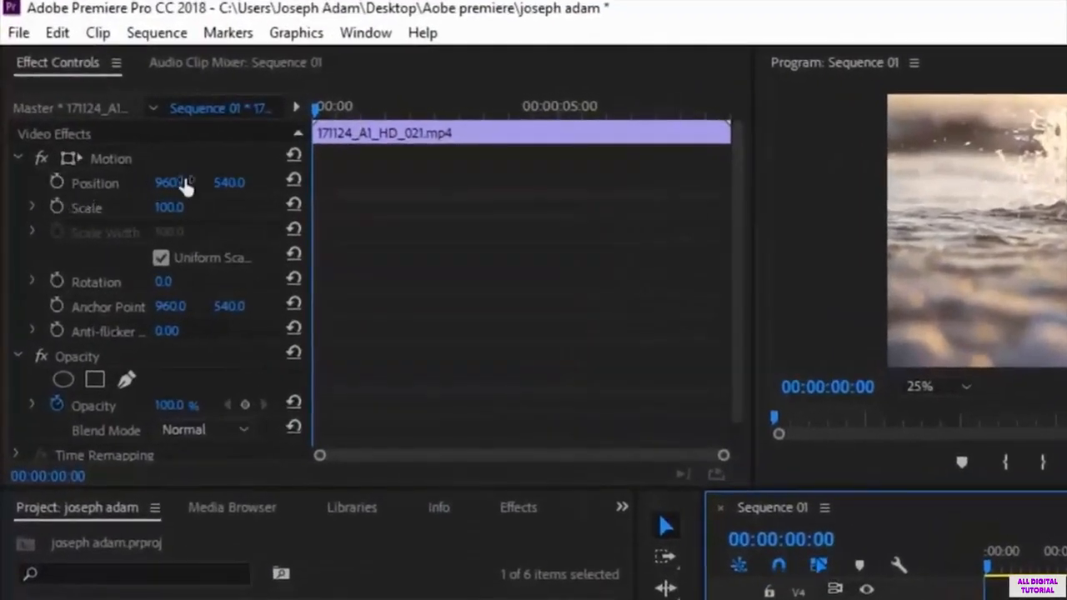
left_click(55, 181)
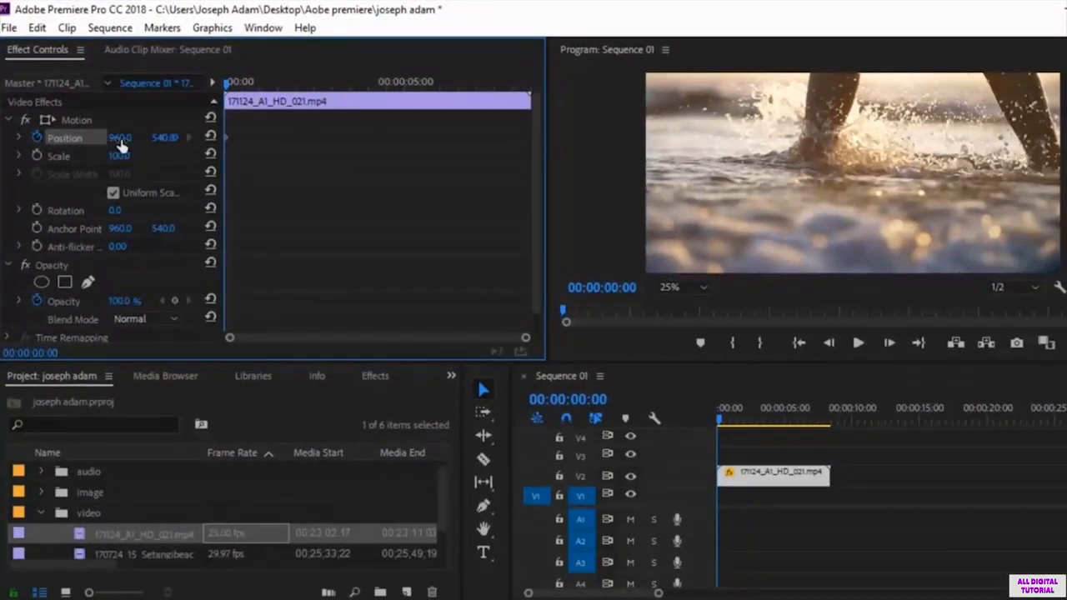
Step: Keyframe the clip's horizontal Position from 132 at 00:00:00:00 to 961 at 00:00:03:17, widening the property value area
left_click_drag(120, 137, 1, 138)
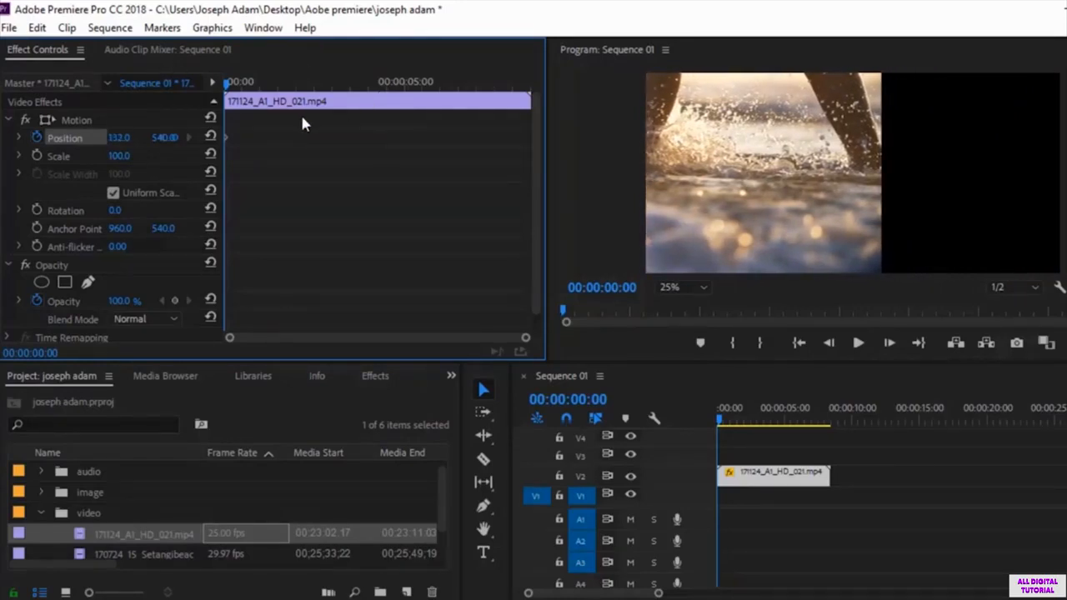
left_click_drag(230, 83, 360, 125)
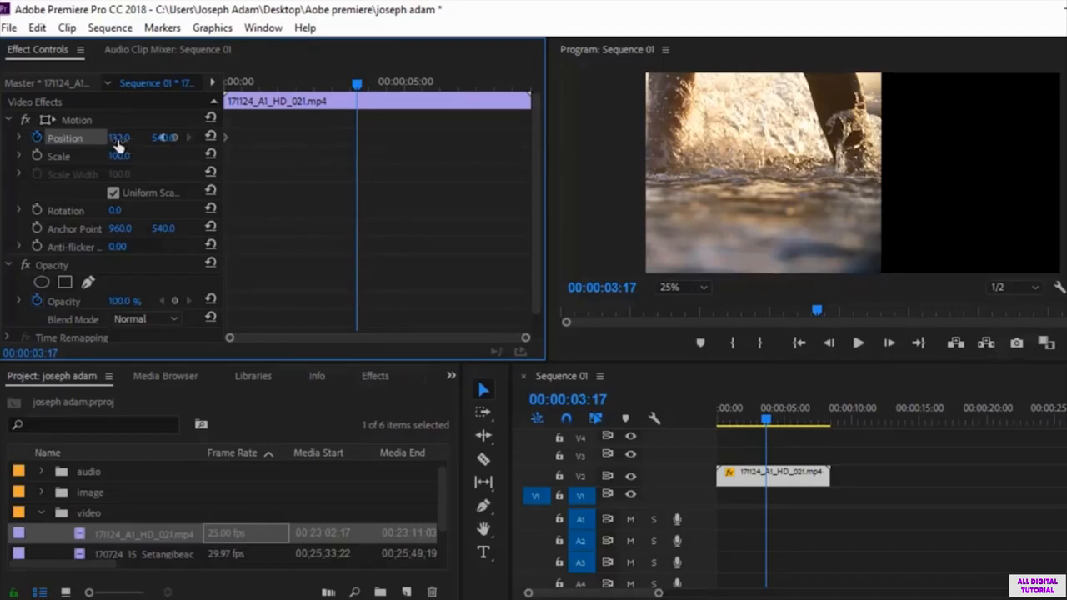
left_click_drag(225, 151, 277, 148)
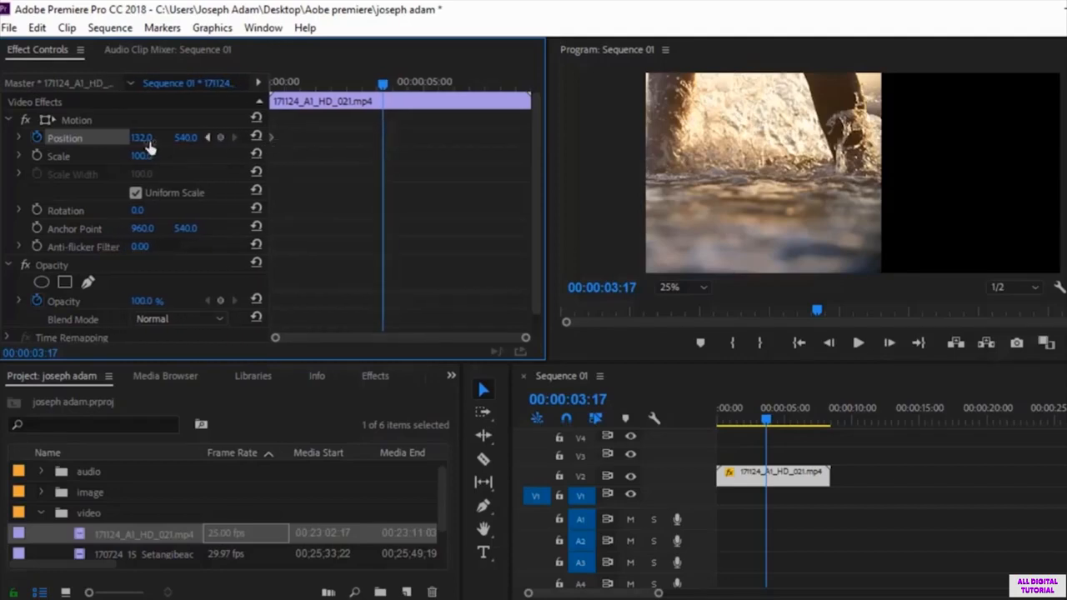
left_click_drag(143, 137, 834, 138)
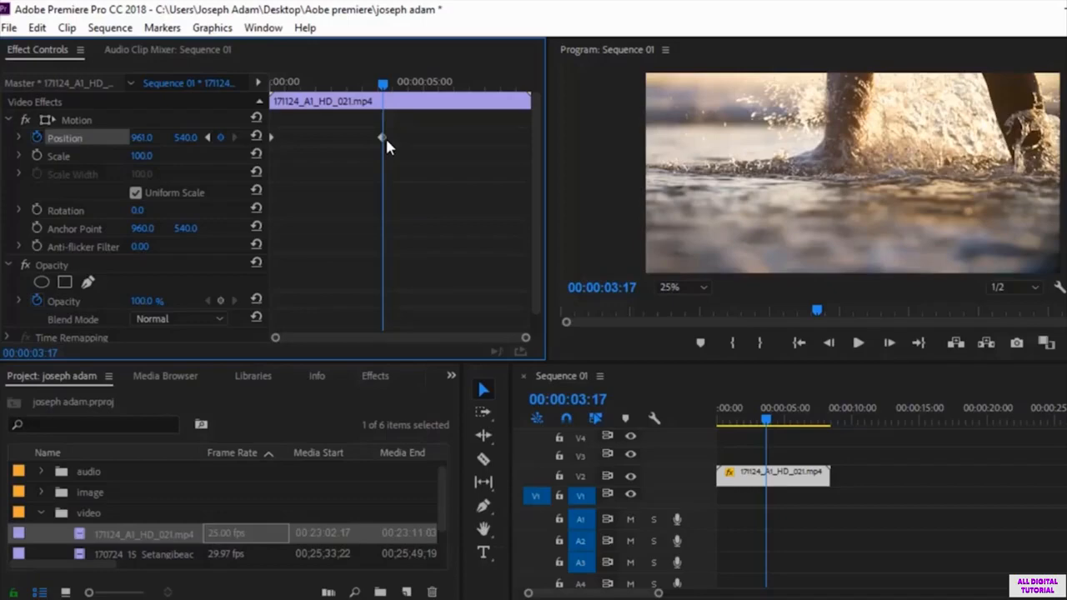
Step: Play the sequence twice from 00:00:00:00 to check the clip's sideways slide between the two Position keyframes
left_click_drag(360, 87, 254, 102)
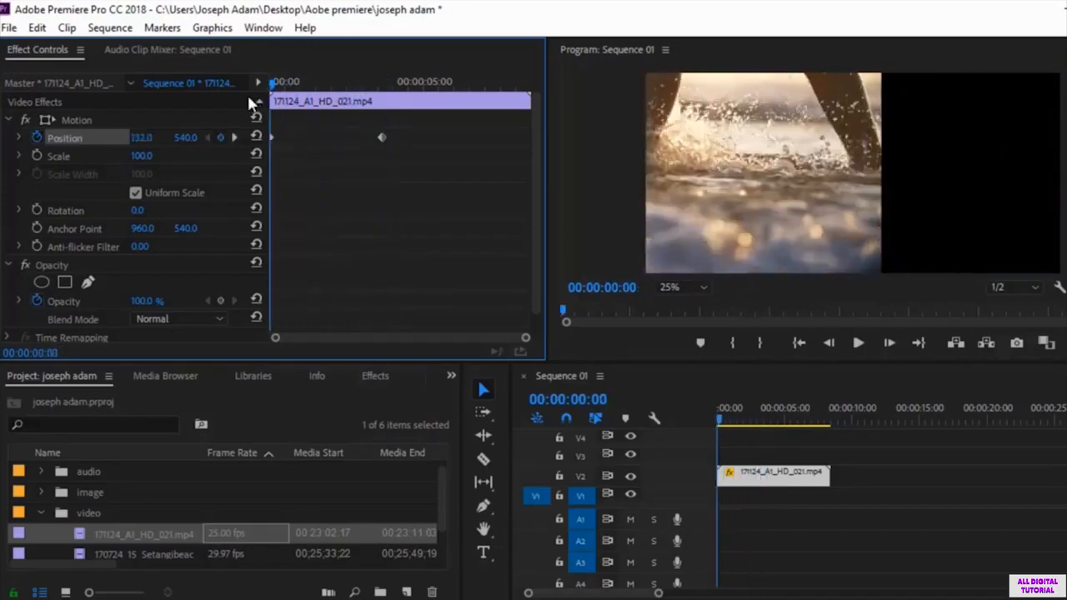
left_click(858, 342)
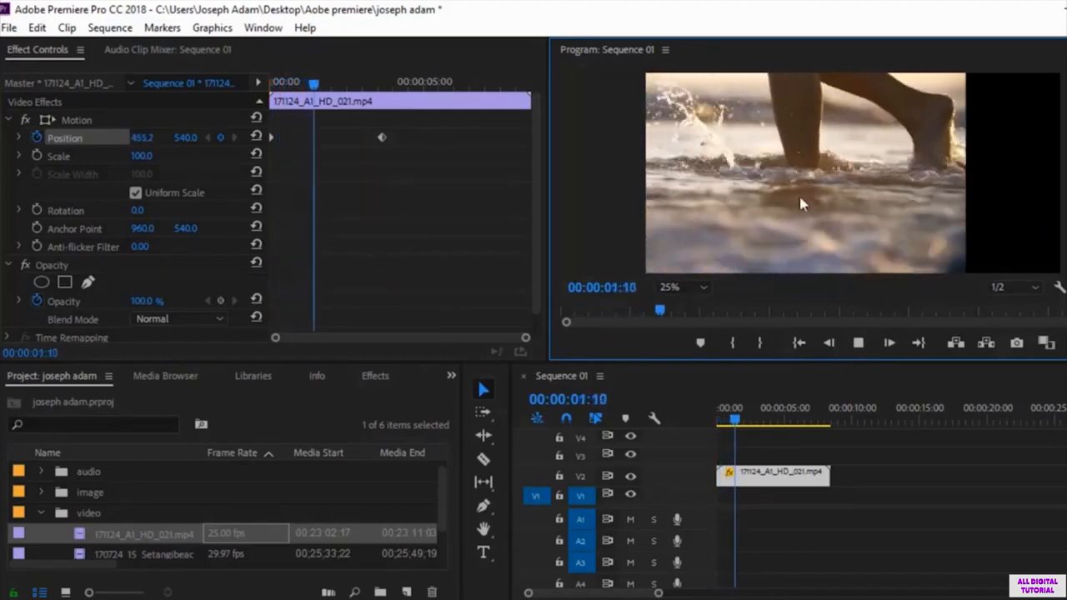
key("space")
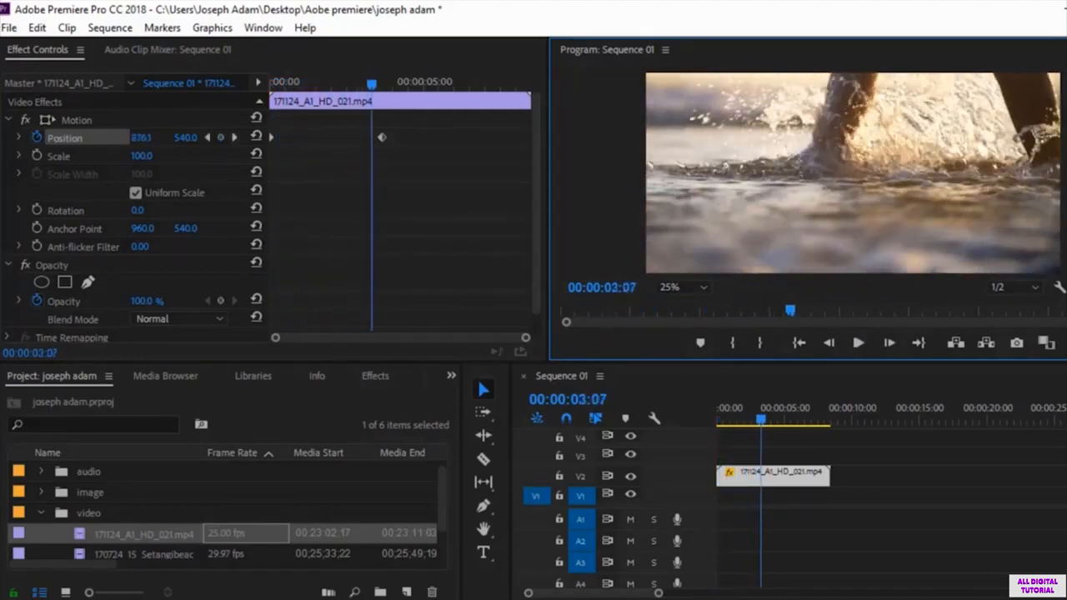
left_click(858, 343)
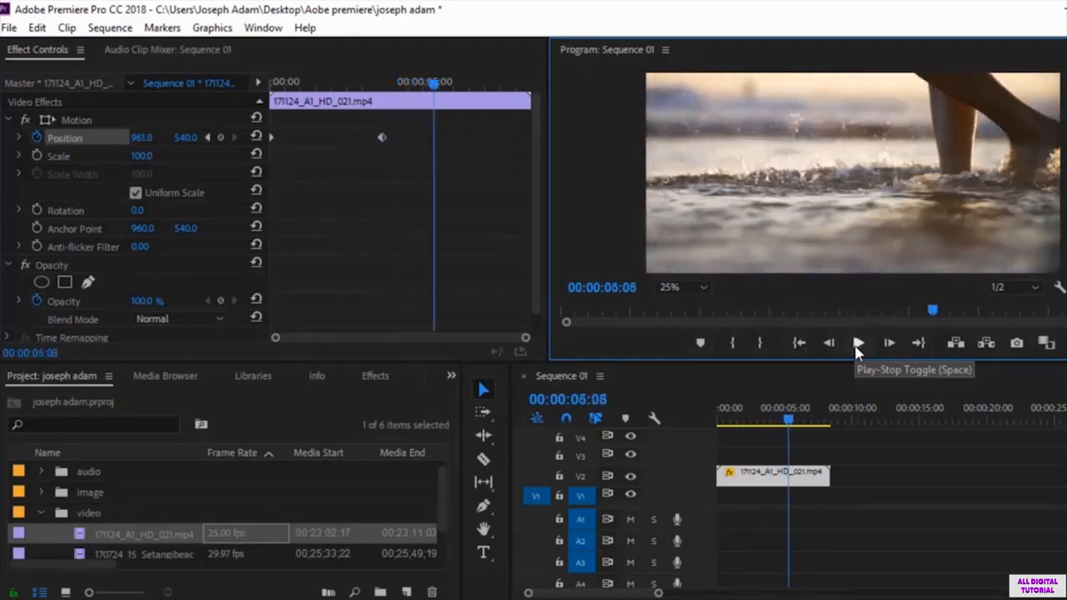
left_click(858, 343)
left_click_drag(425, 98, 277, 129)
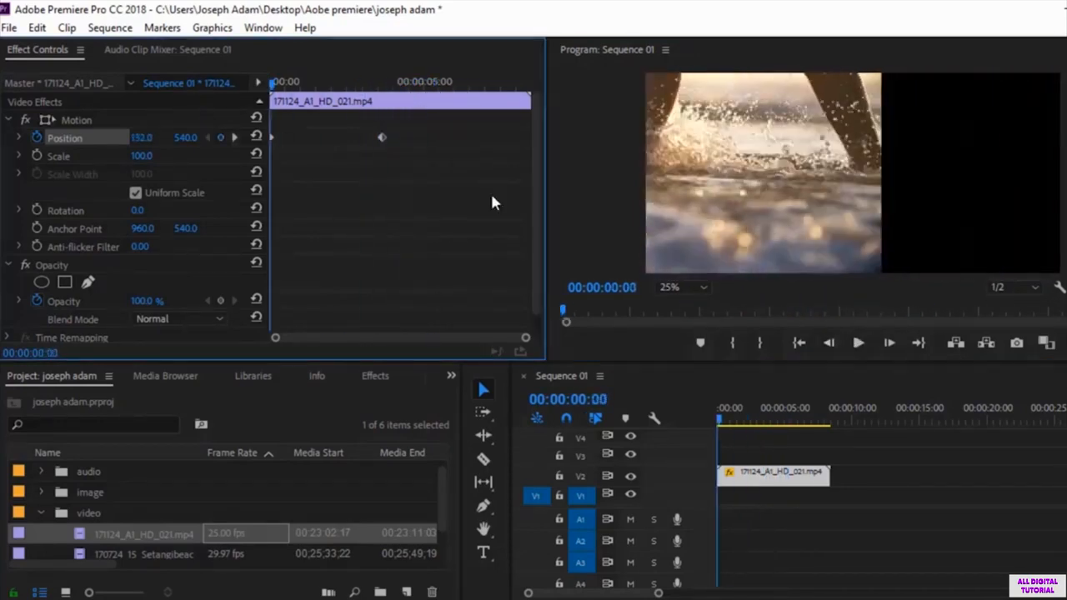
left_click(858, 344)
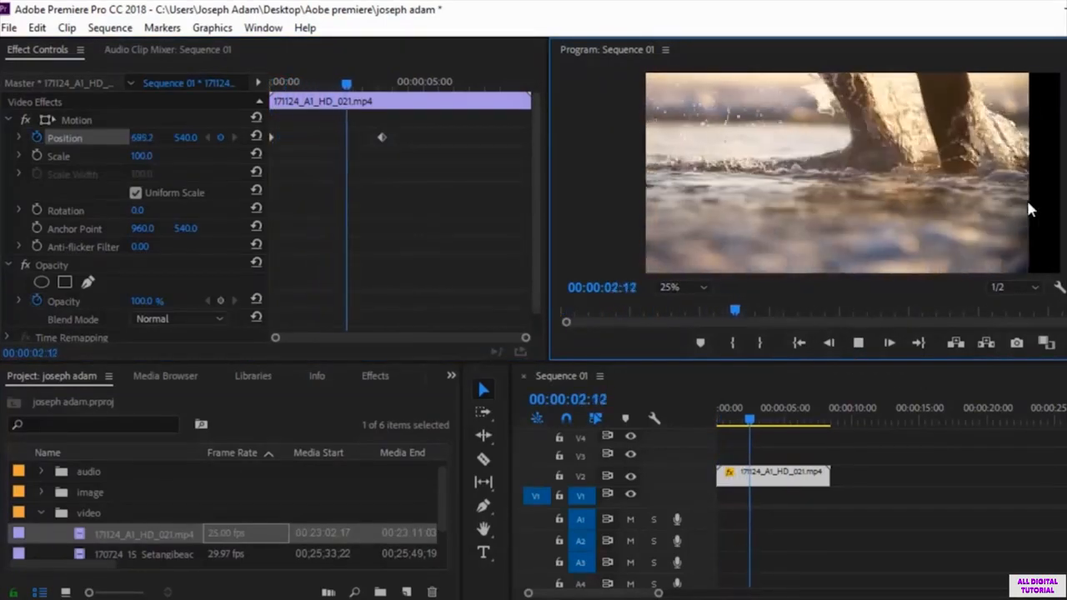
key("space")
key("space")
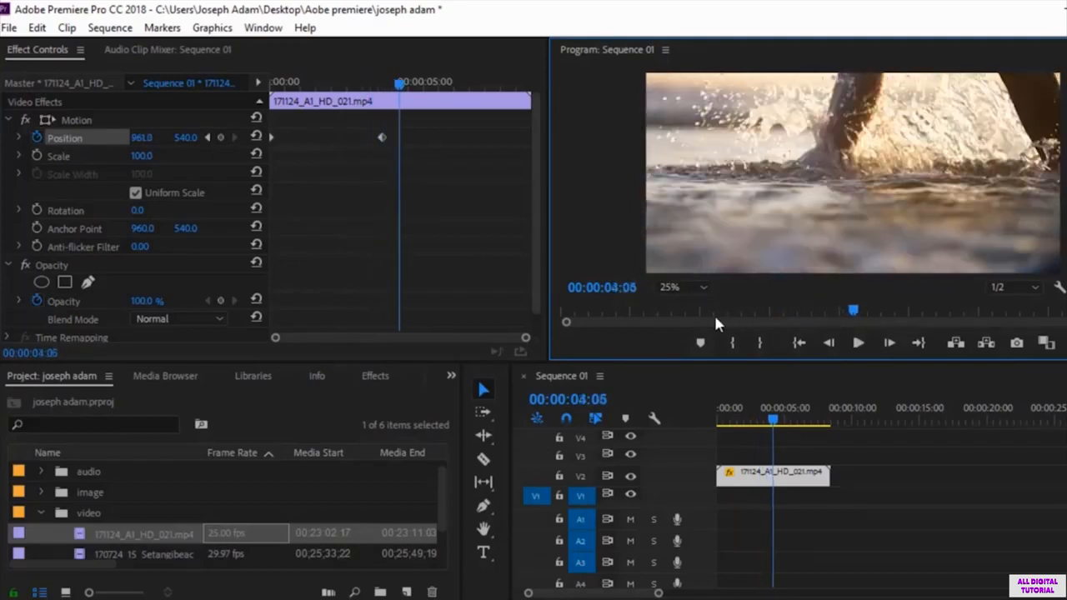
Step: Compare the frame at the first Position keyframe, 00:00:00:00, with the frame at the second one, 00:00:03:17
left_click(271, 134)
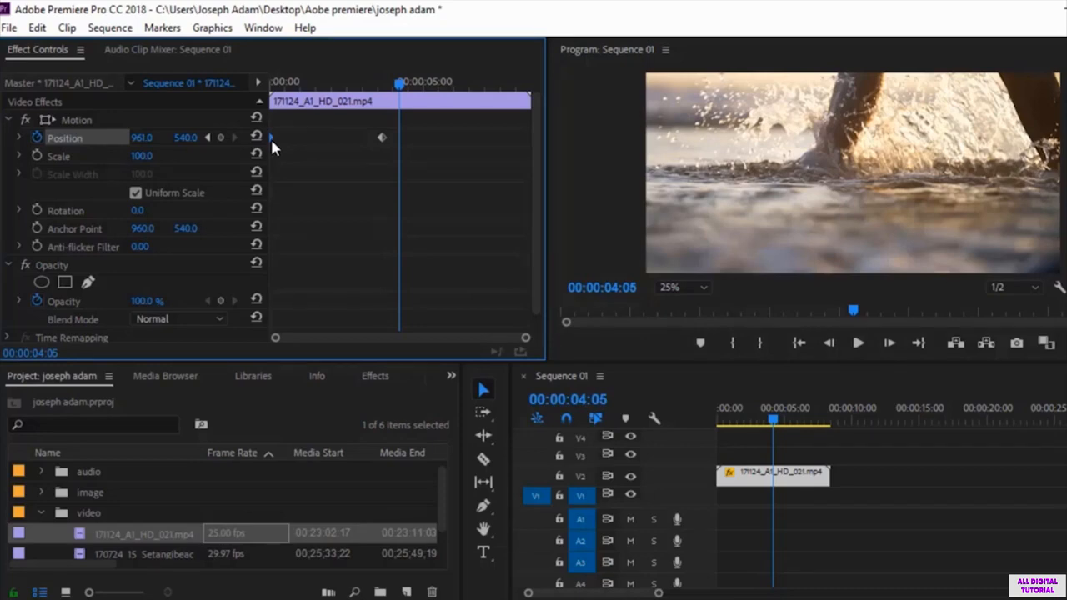
left_click_drag(399, 85, 261, 123)
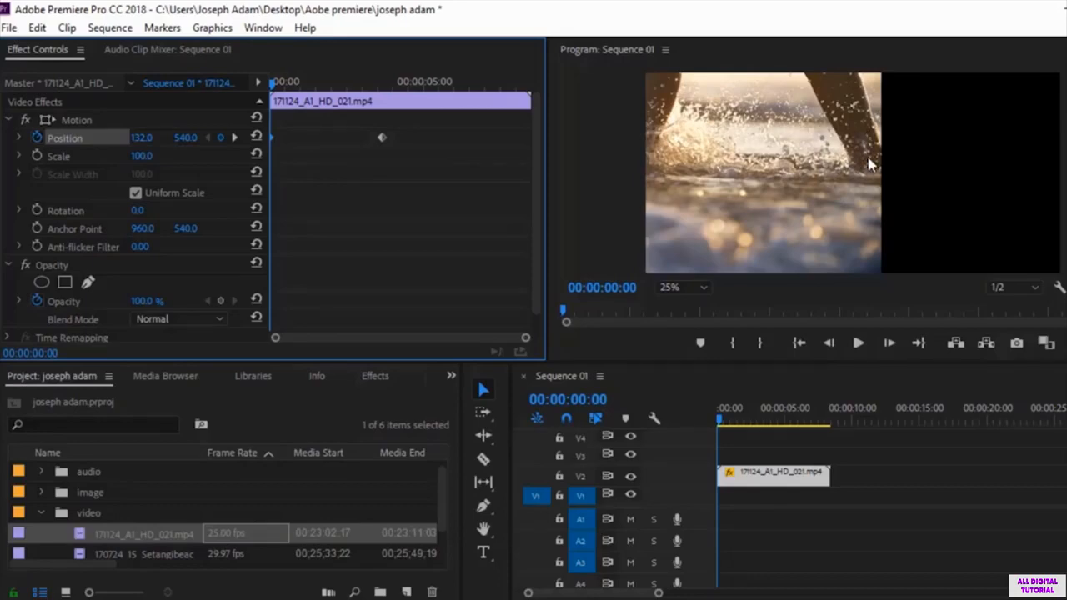
left_click_drag(273, 88, 388, 104)
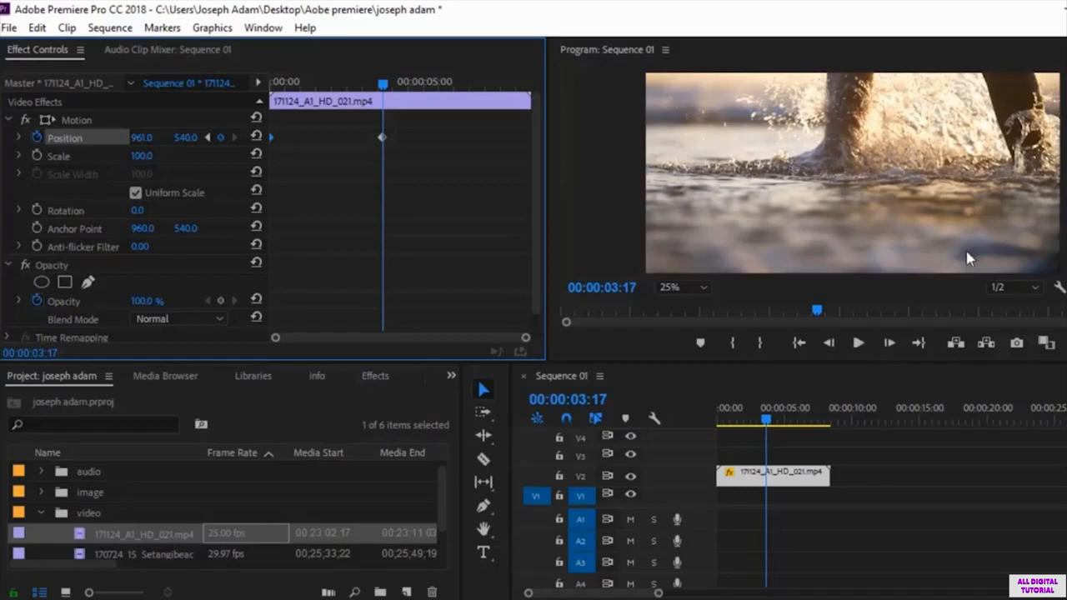
Step: Delete both Position keyframes and animate the horizontal Position anew from -394 at 00:00:00:00 to 969 at 00:00:04:13
left_click_drag(383, 85, 263, 87)
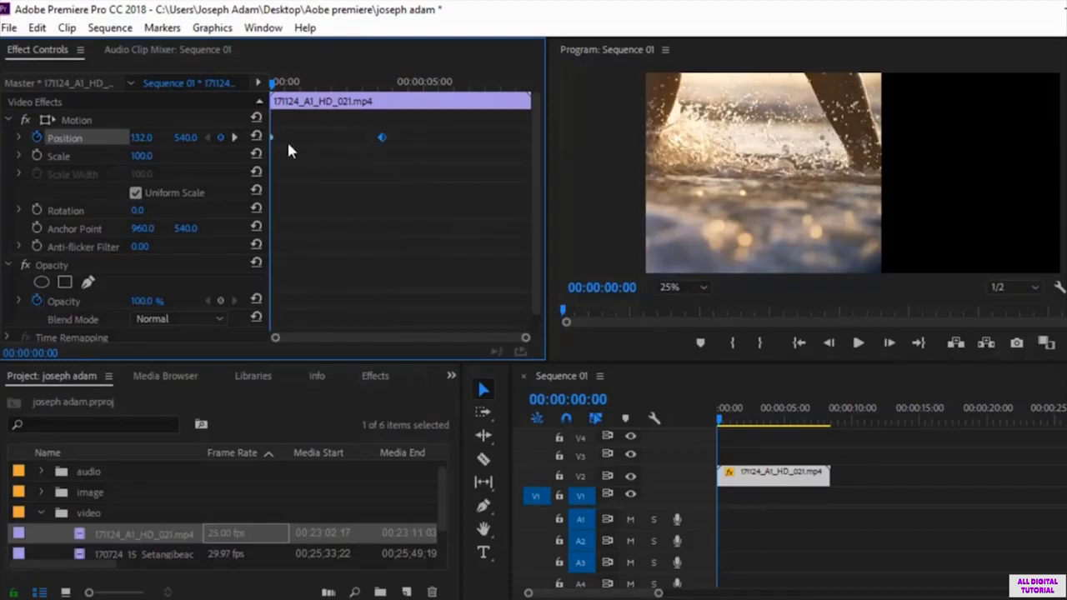
key("Delete")
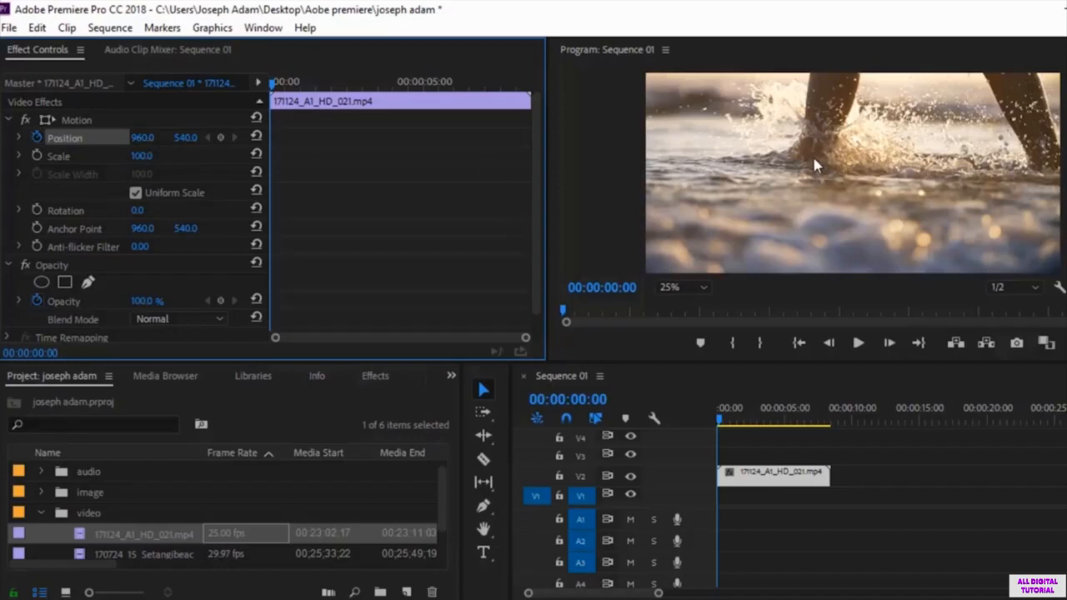
left_click_drag(146, 140, 0, 140)
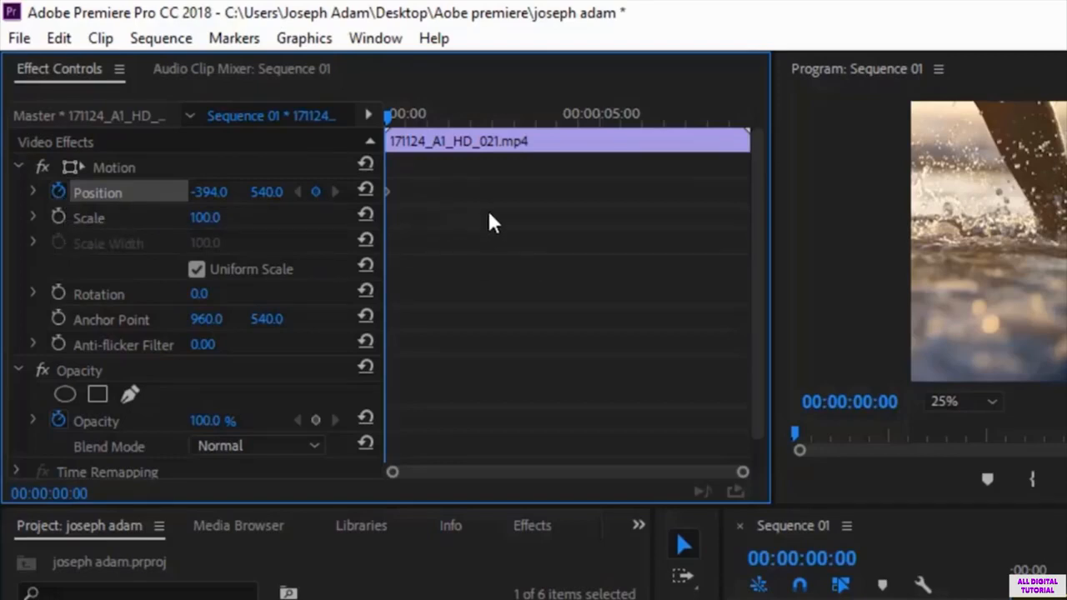
left_click_drag(387, 111, 572, 112)
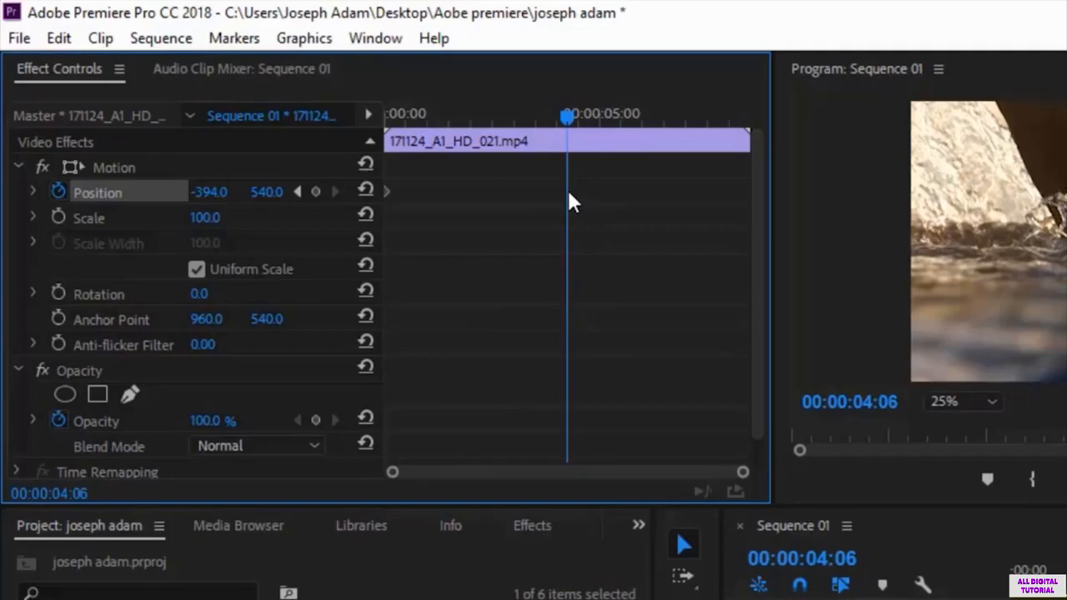
mouse_move(568, 117)
left_mouse_down()
mouse_move(526, 116)
mouse_move(579, 124)
left_mouse_up()
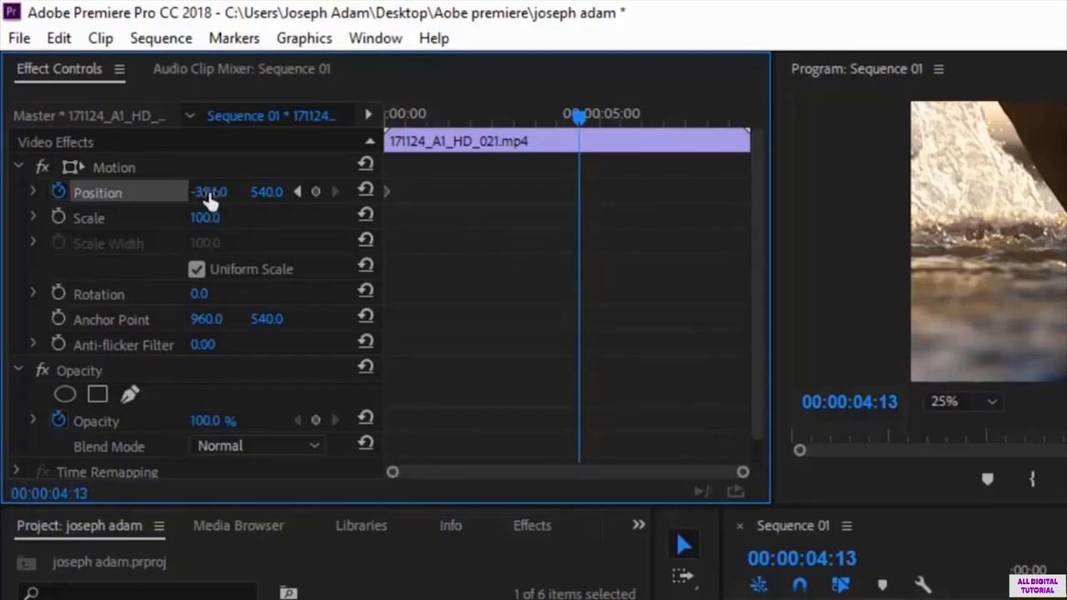
left_click_drag(209, 196, 1066, 196)
left_click_drag(84, 196, 308, 196)
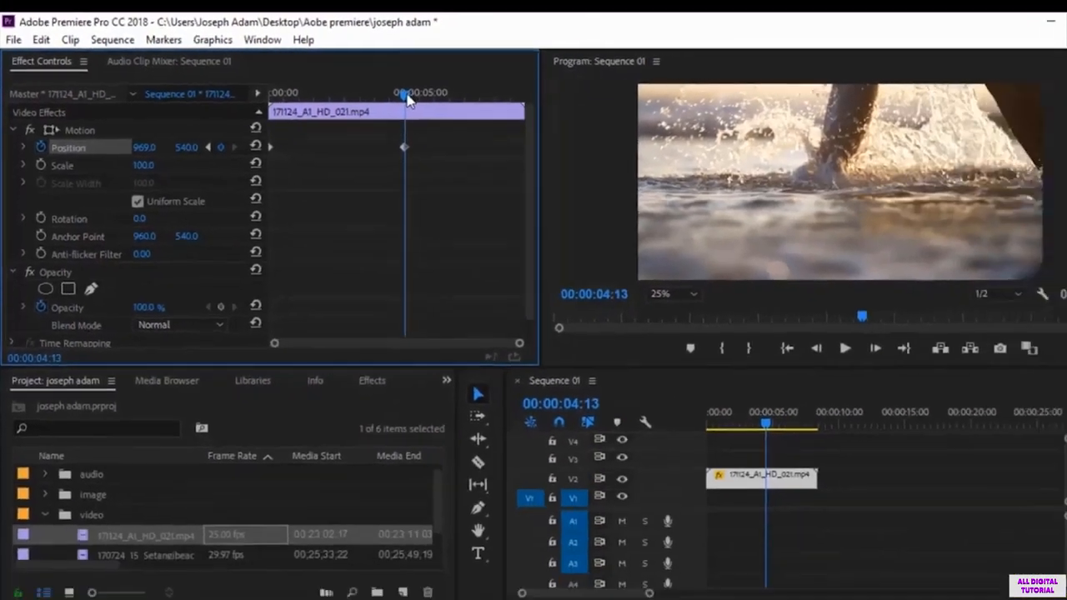
Step: Preview the new Position animation twice from the start of the sequence until just around its second keyframe
left_click_drag(580, 117, 465, 137)
left_click_drag(304, 111, 238, 119)
left_click(784, 327)
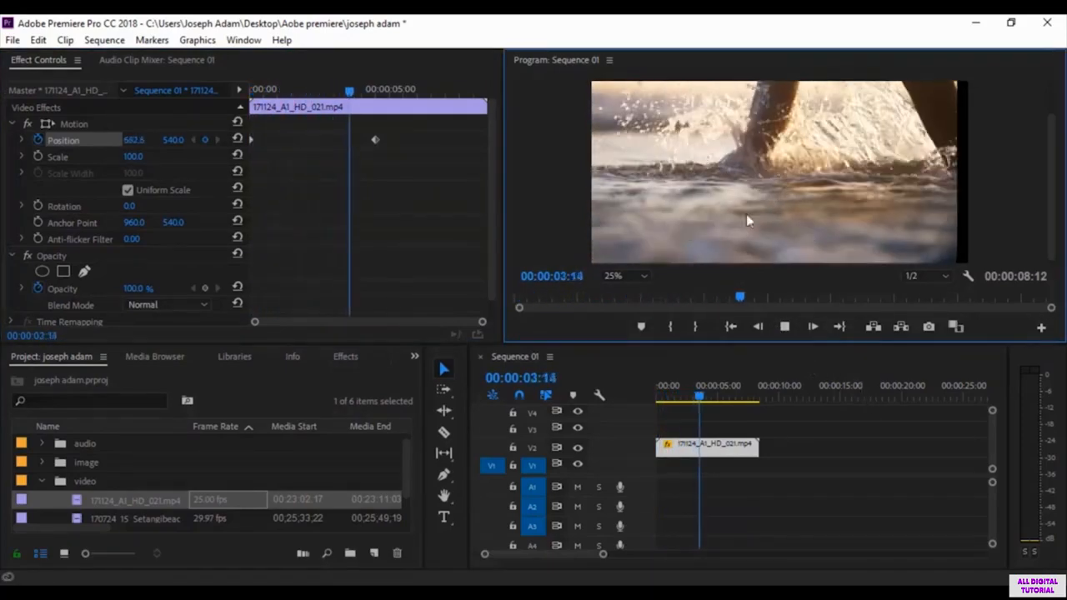
key("space")
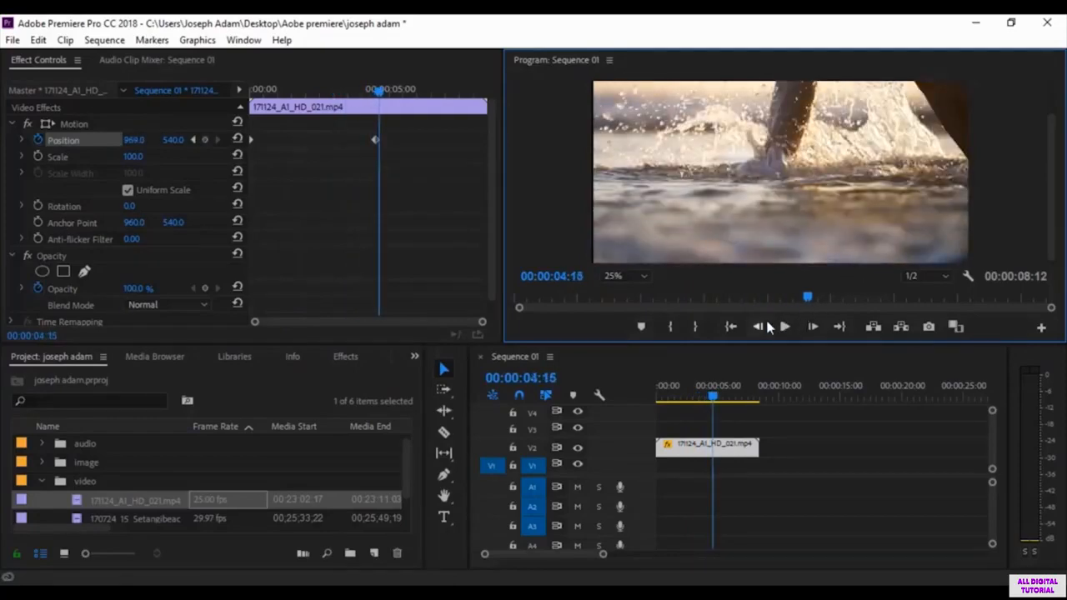
left_click_drag(380, 89, 320, 100)
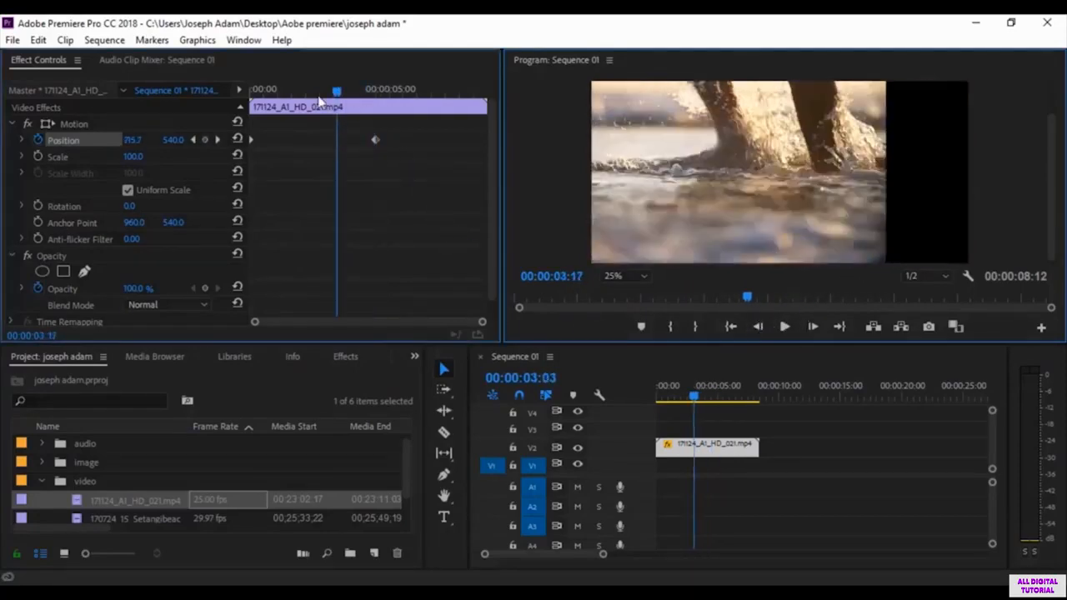
key("Home")
key("space")
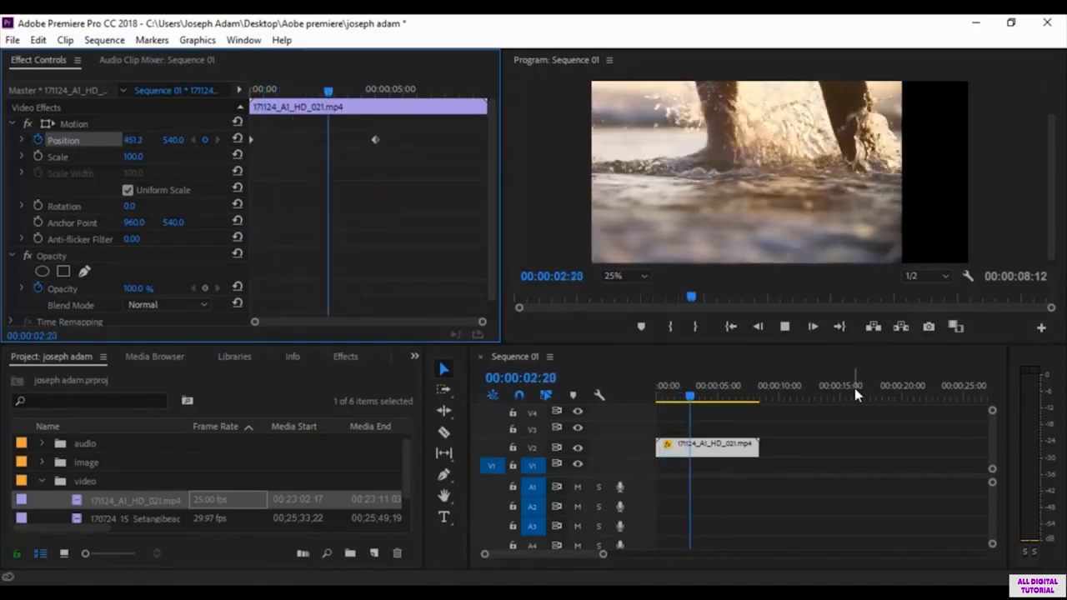
key("space")
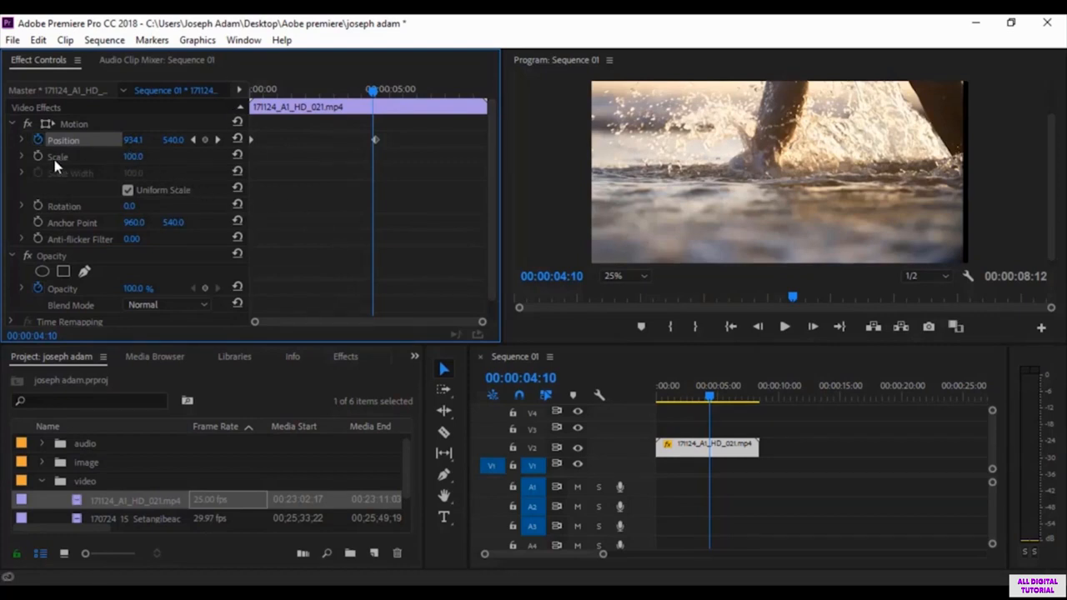
Step: Remove all Position keyframes, turn off Position keyframing, and return the playhead to 00:00:00:00
left_click_drag(403, 128, 261, 192)
key("Delete")
left_click_drag(375, 97, 255, 93)
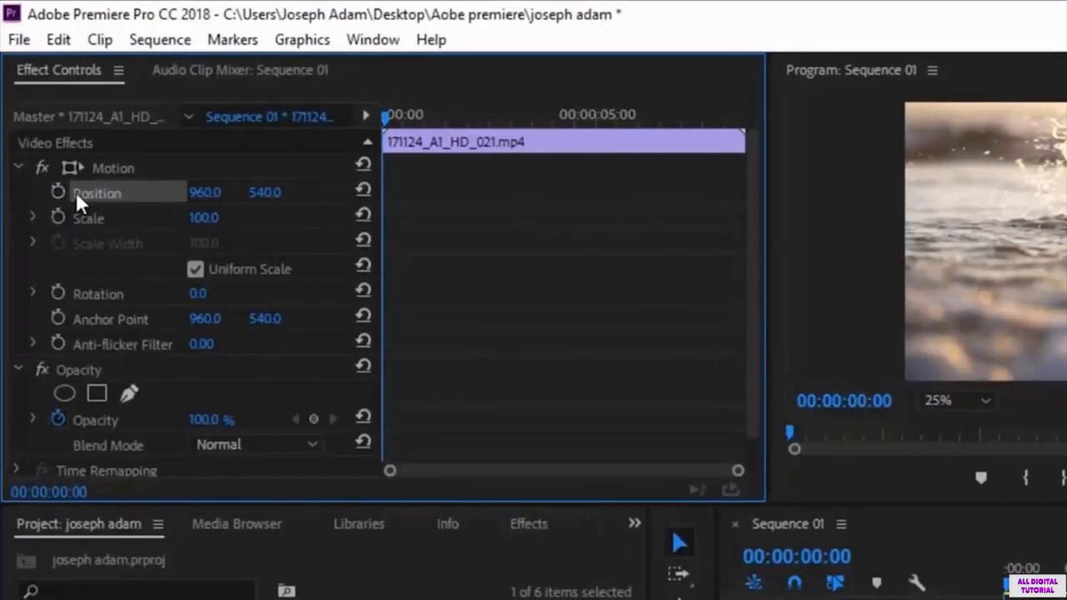
Step: Turn on Scale keyframing with 100 at 00:00:00:00 and set Scale to 23 at 00:00:04:23
left_click(56, 216)
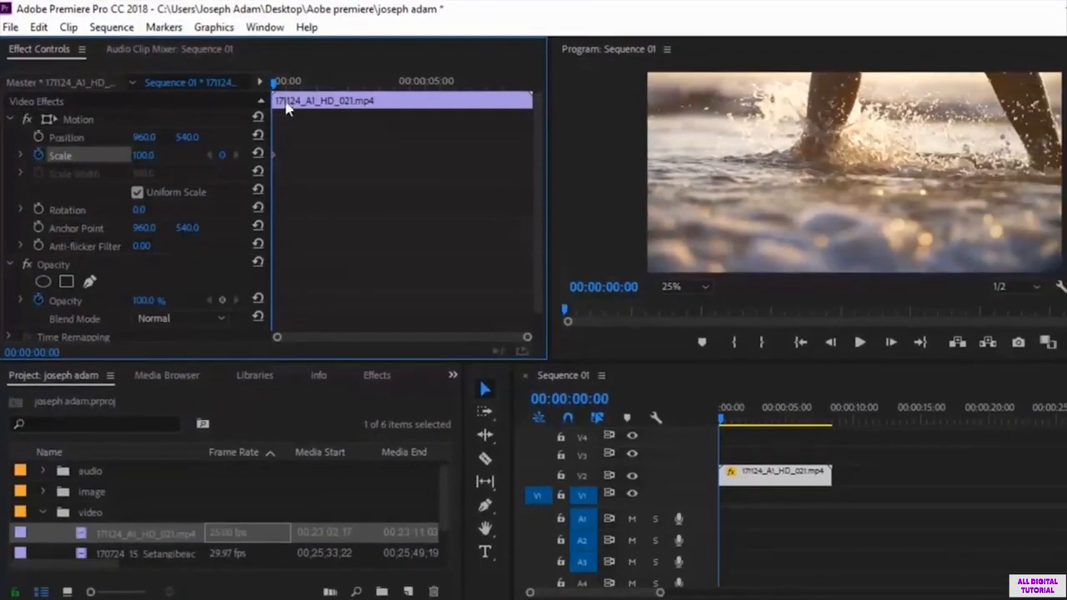
left_click_drag(276, 84, 424, 84)
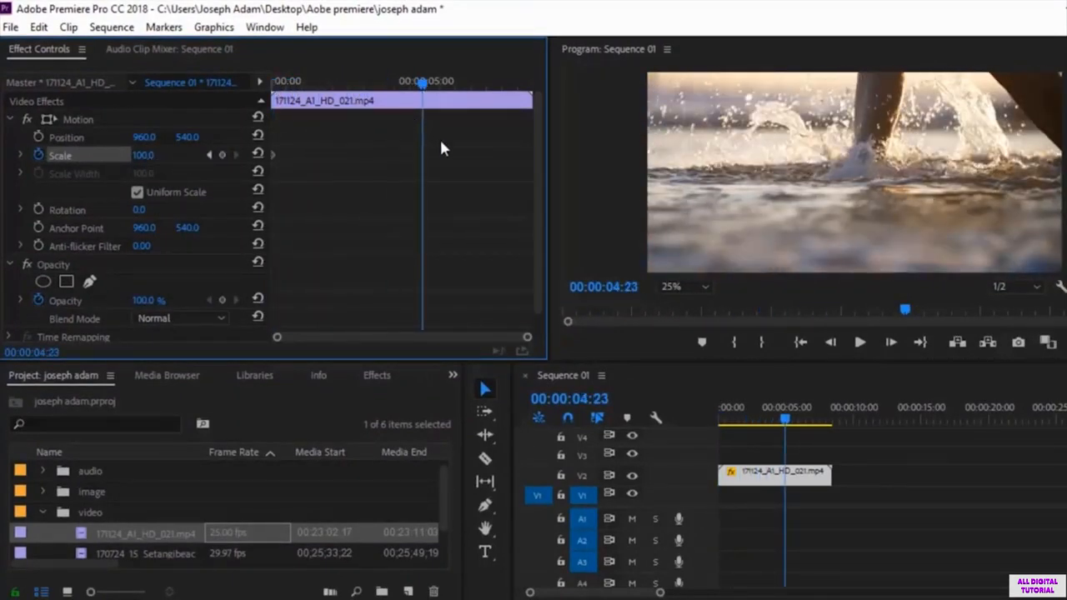
left_click_drag(143, 155, 79, 155)
left_click(143, 155)
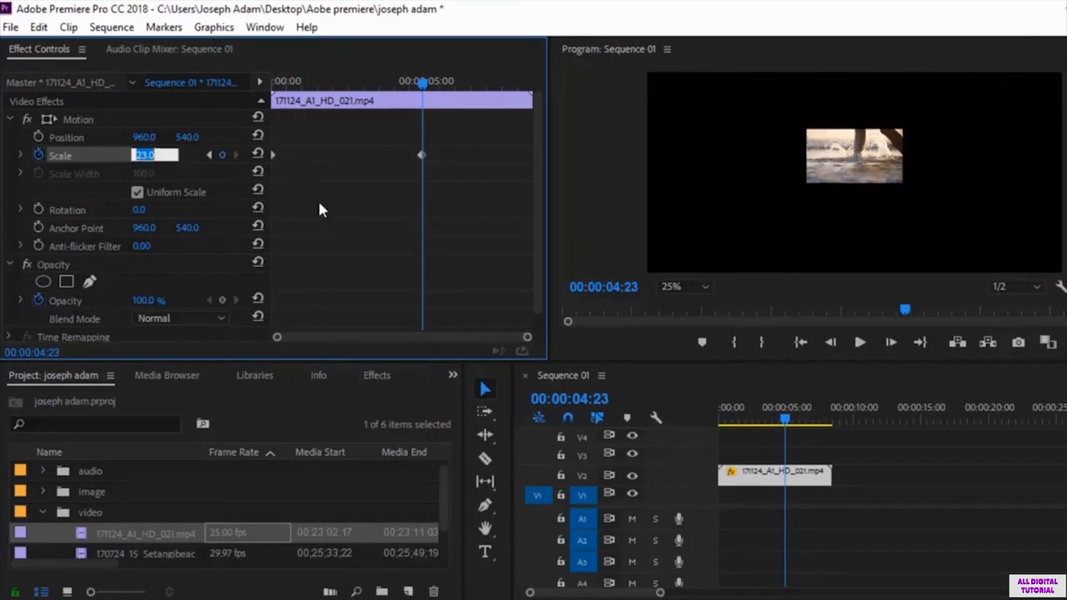
Step: Preview the shrinking Scale animation from the start past its second keyframe and return the playhead to 00:00:00:00
left_click_drag(422, 87, 274, 84)
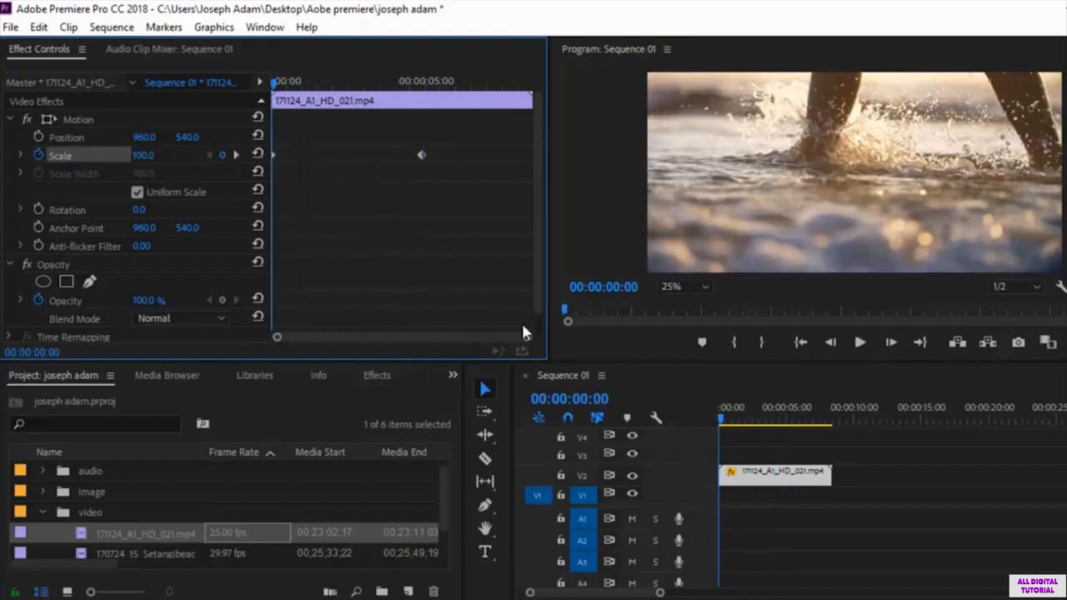
left_click(861, 343)
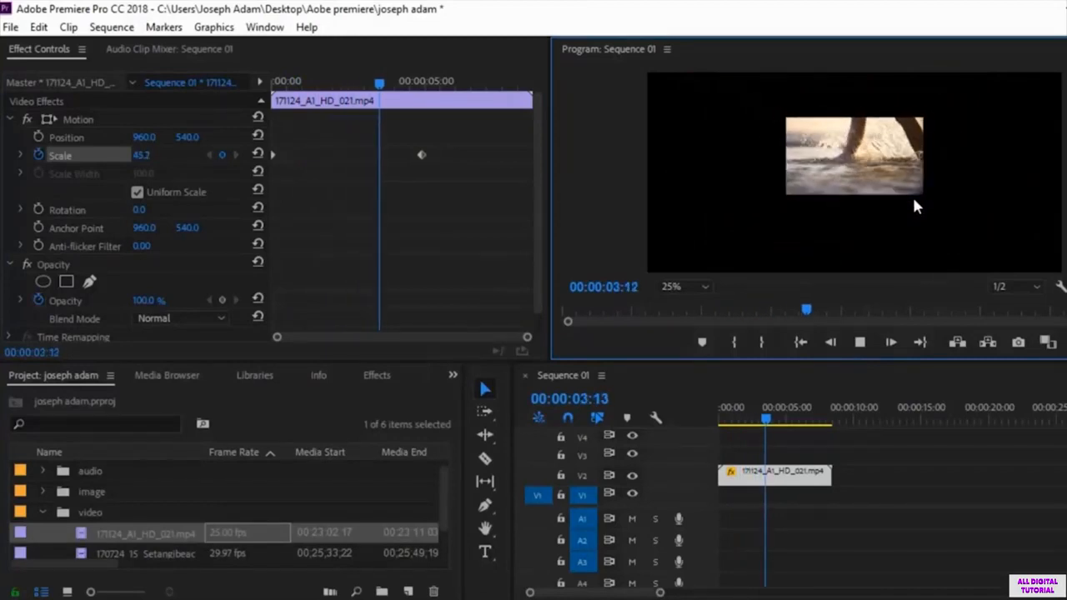
key("space")
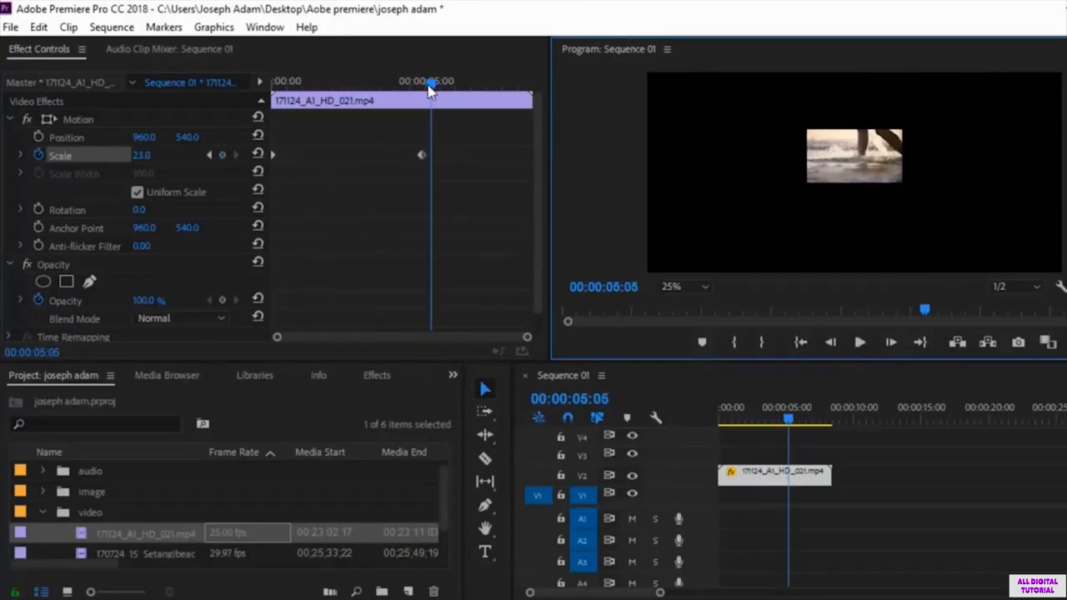
left_click_drag(429, 87, 251, 105)
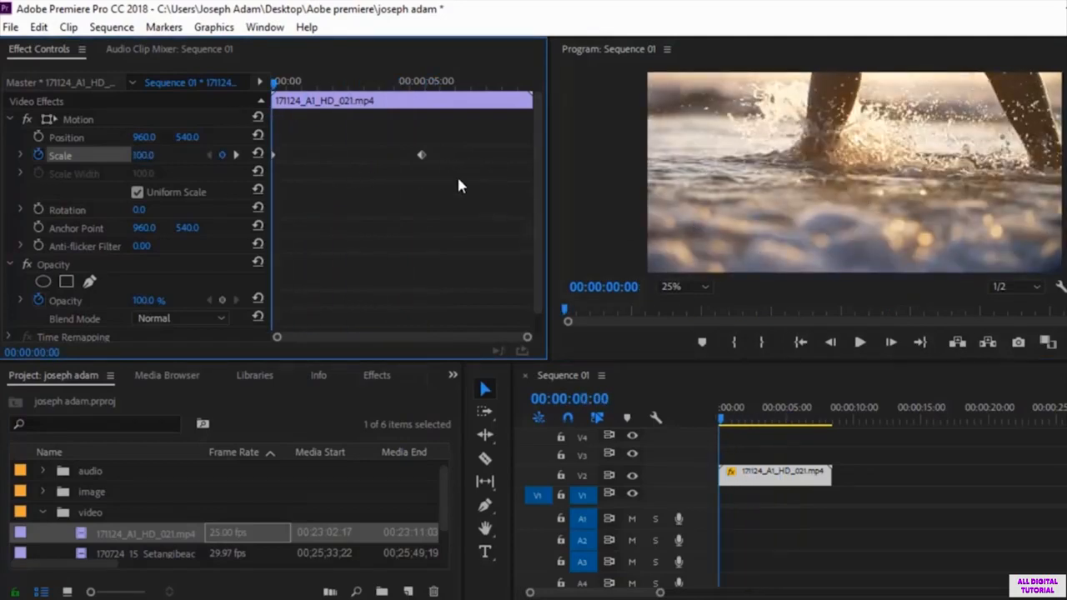
Step: Move the second Scale keyframe earlier to about 00:00:02:03 and preview the faster shrink from the start
left_click_drag(383, 163, 336, 154)
left_click(860, 342)
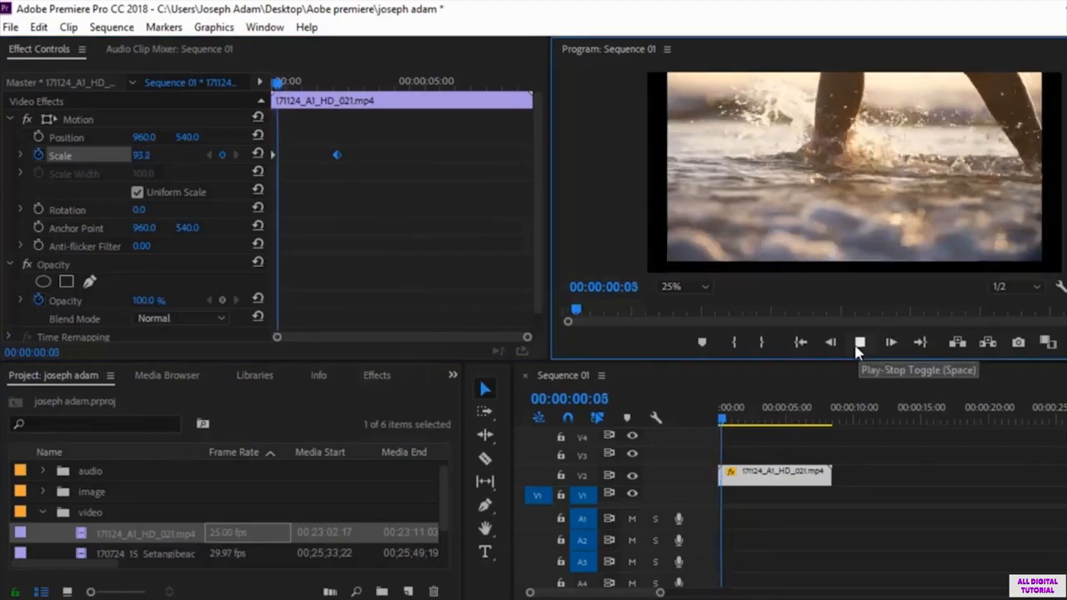
left_click(860, 342)
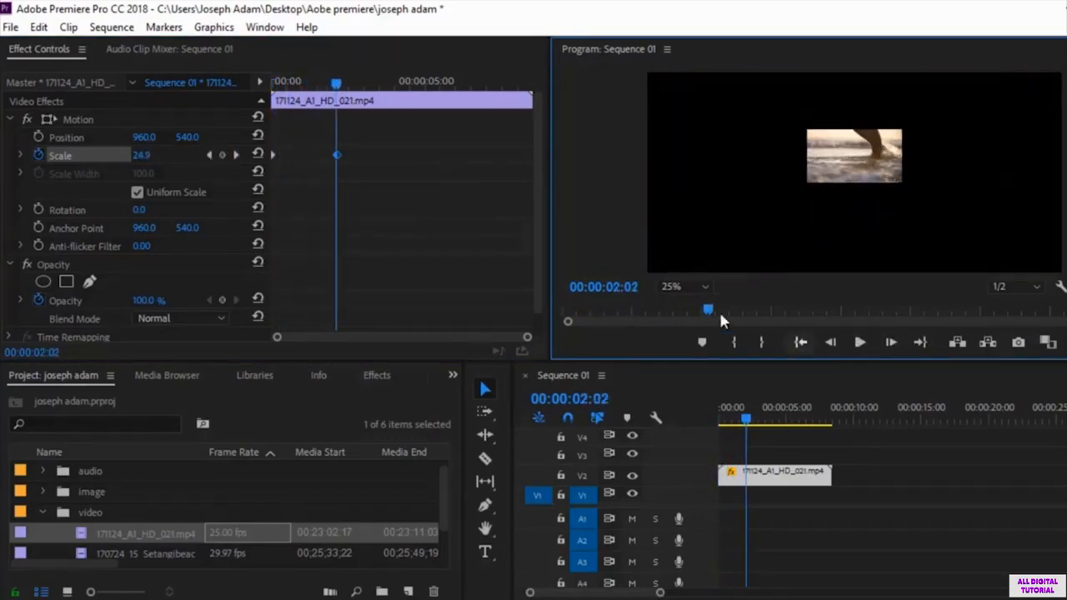
Step: Move the second Scale keyframe close to the first one and preview the quick shrink from the start
left_click_drag(337, 155, 291, 154)
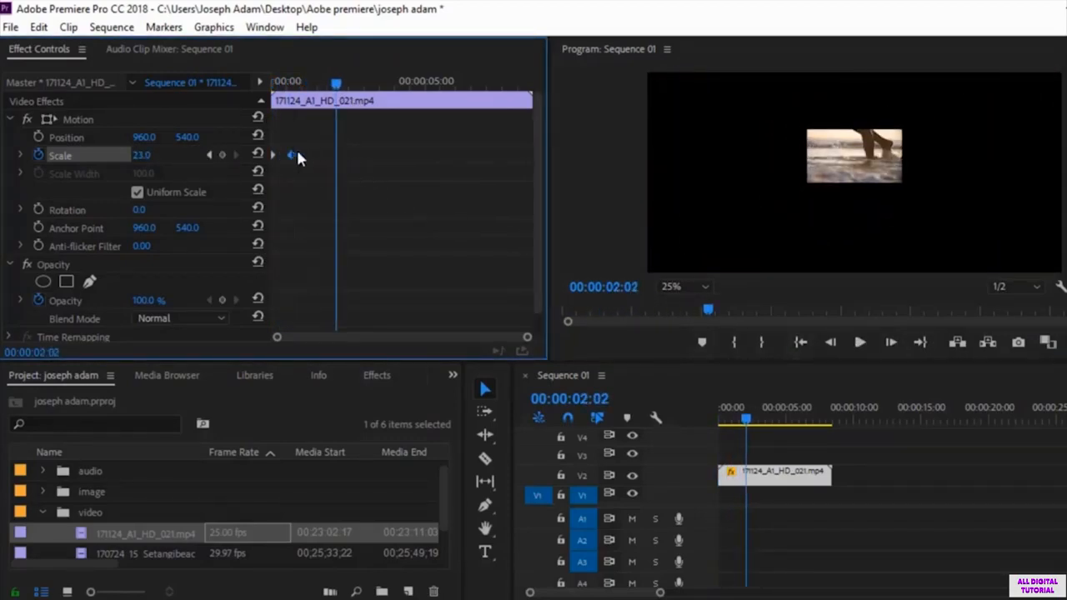
key("Home")
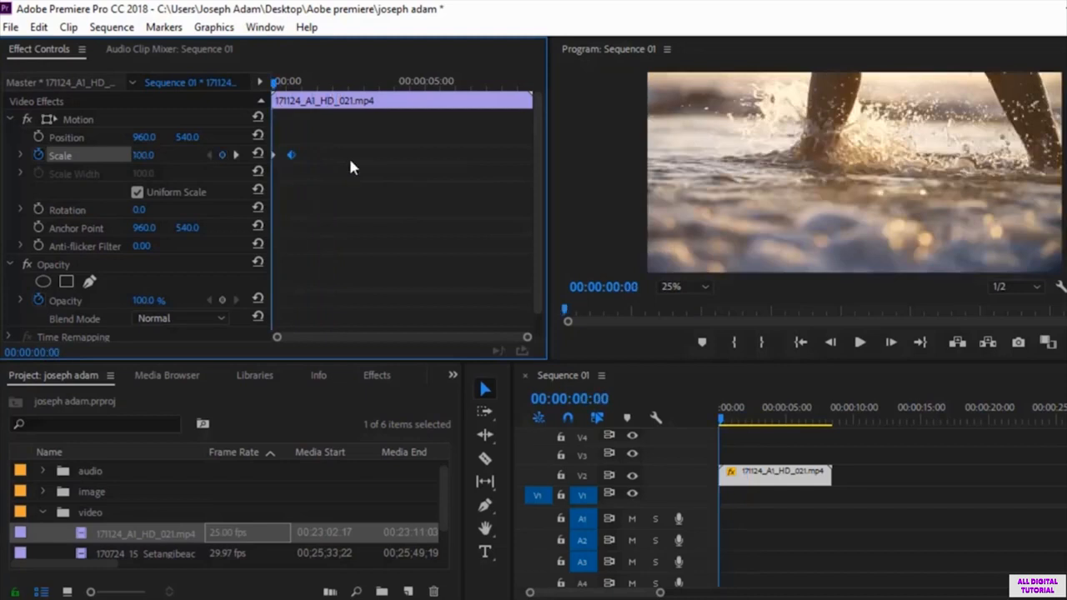
left_click(858, 343)
left_click(857, 347)
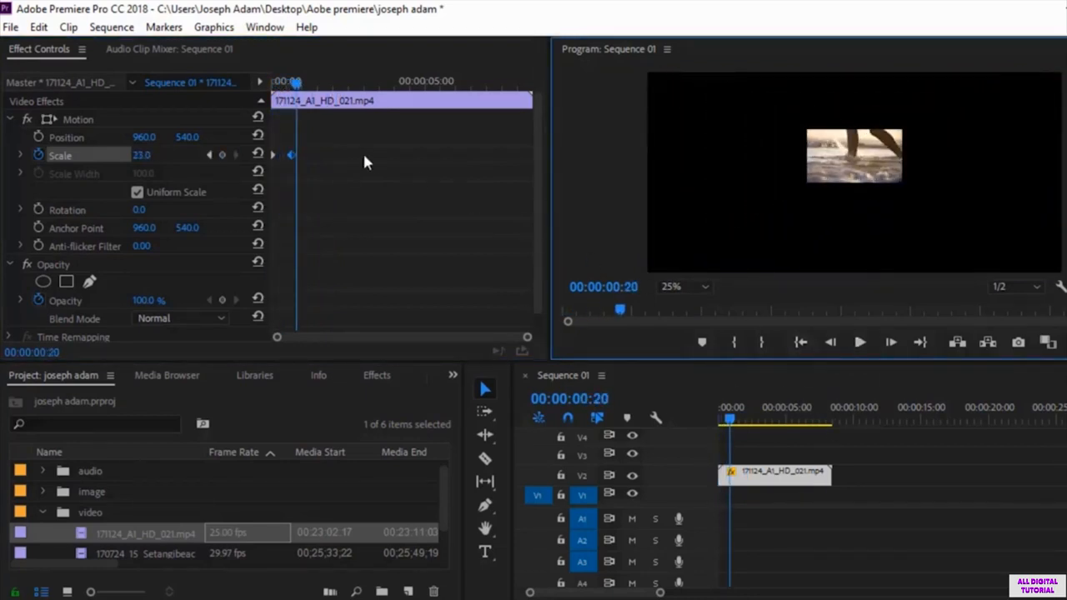
Step: Move the second Scale keyframe out near the end of the clip and preview the slow shrink from the start
left_click_drag(298, 154, 497, 155)
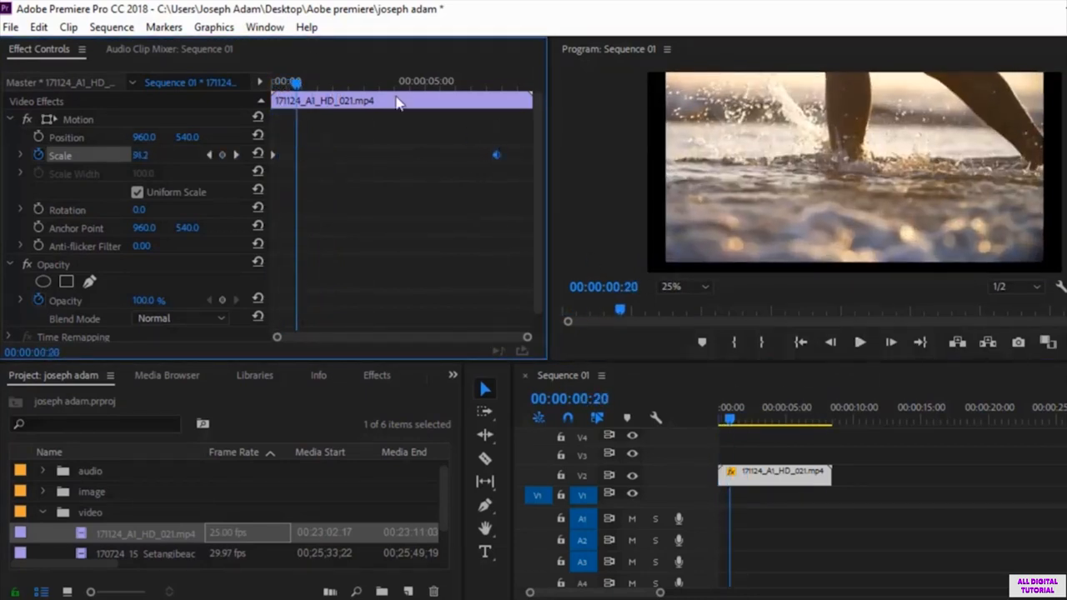
left_click_drag(293, 88, 249, 90)
left_click(859, 343)
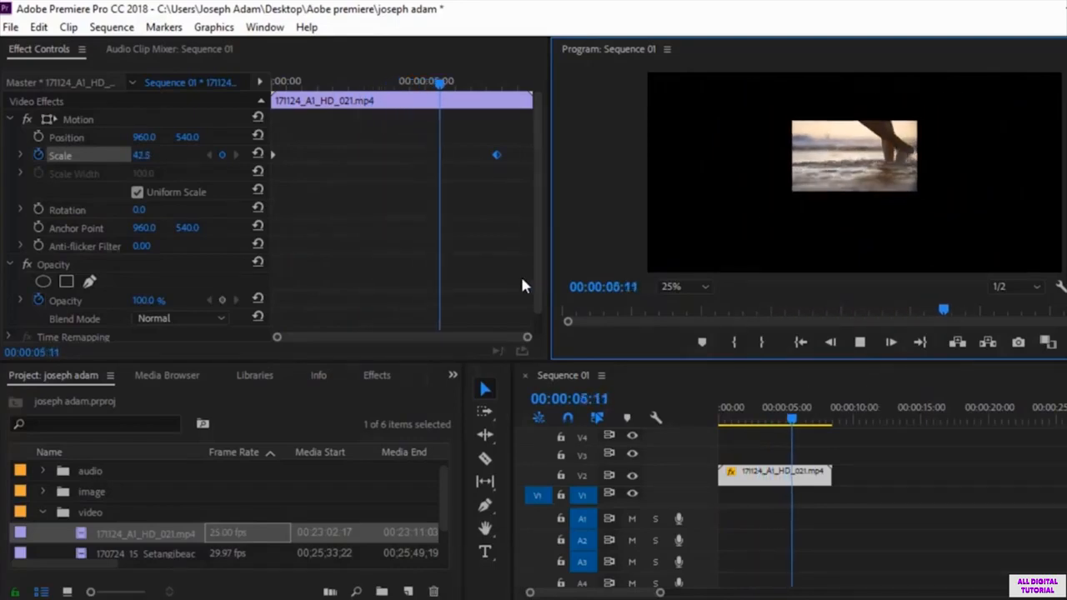
key("space")
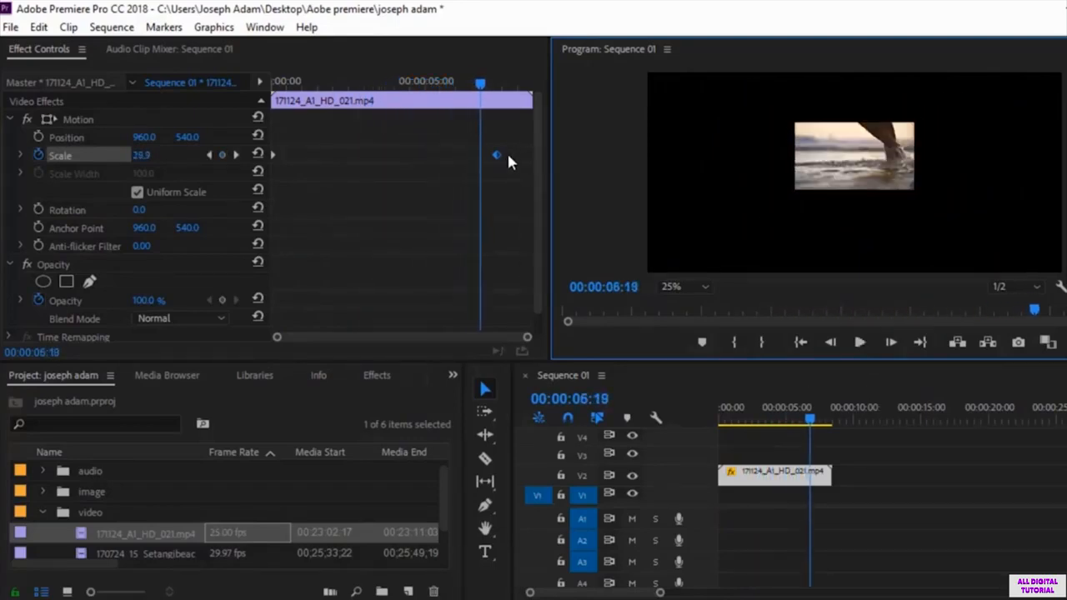
Step: Delete both Scale keyframes, turn off Scale keyframing, and return the playhead to 00:00:00:00
left_click_drag(496, 155, 270, 198)
key("Delete")
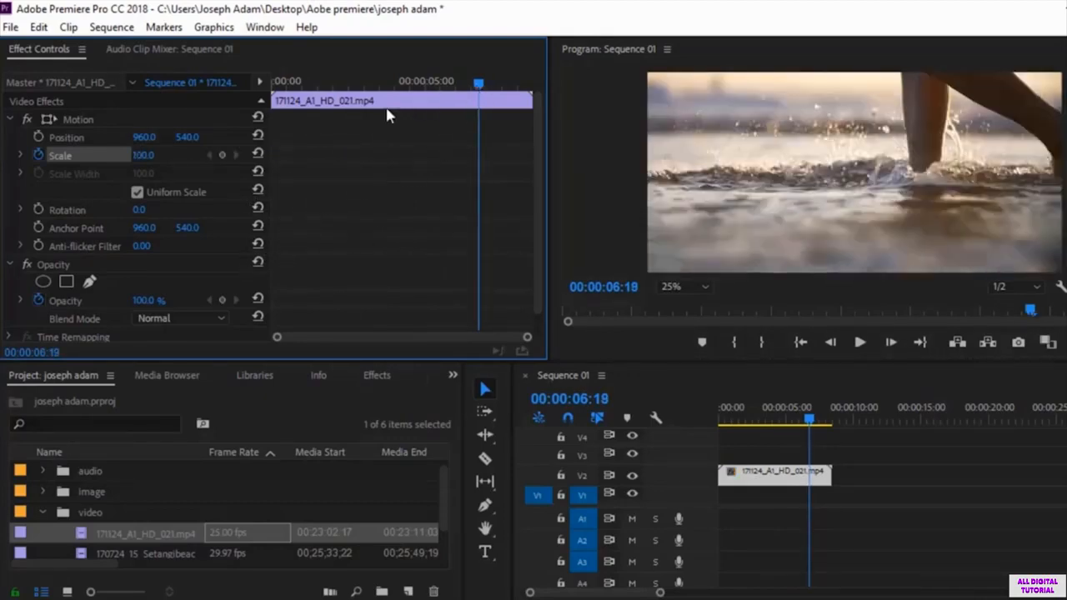
key("Home")
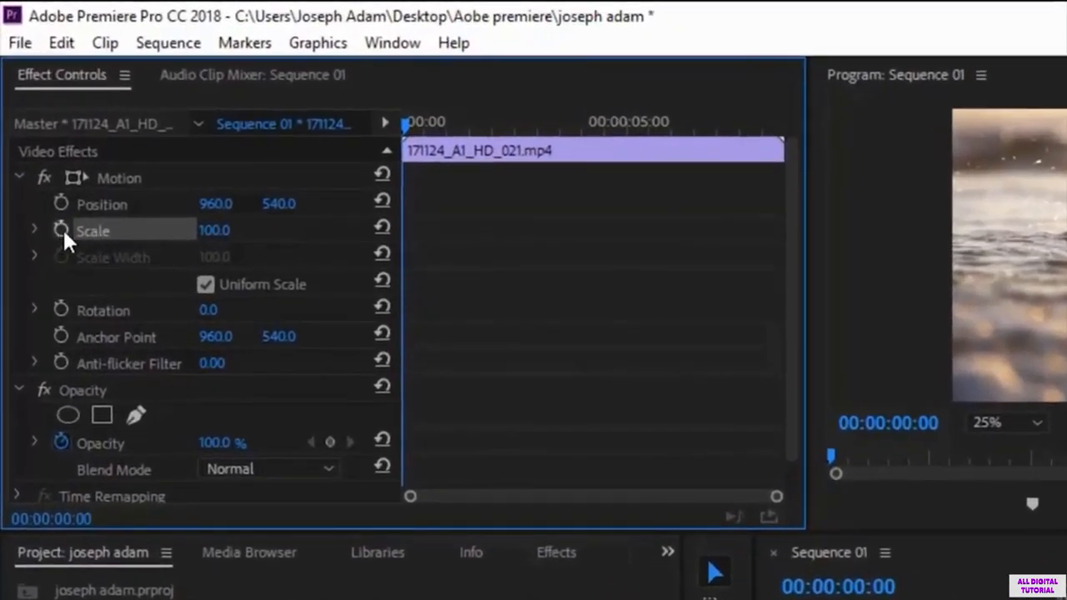
Step: Turn on Rotation keyframing with 0° at 00:00:00:00 and set Rotation to -122° at 00:00:04:06
left_click(60, 310)
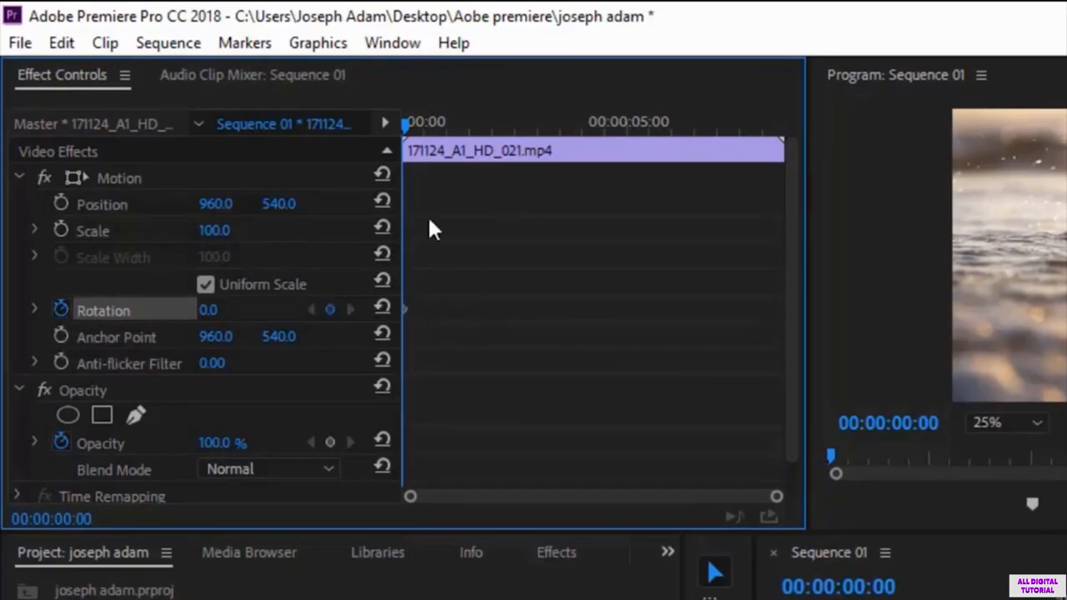
left_click_drag(404, 127, 596, 122)
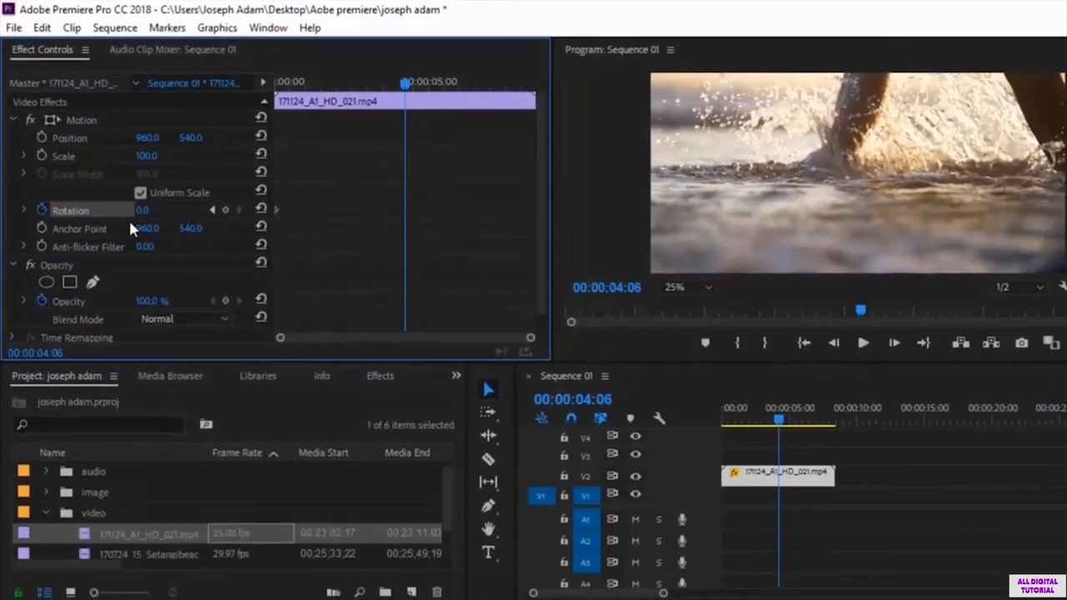
left_click_drag(146, 211, 45, 210)
Step: Preview the Rotation animation from the start past its second keyframe
left_click_drag(407, 87, 246, 116)
left_click(863, 343)
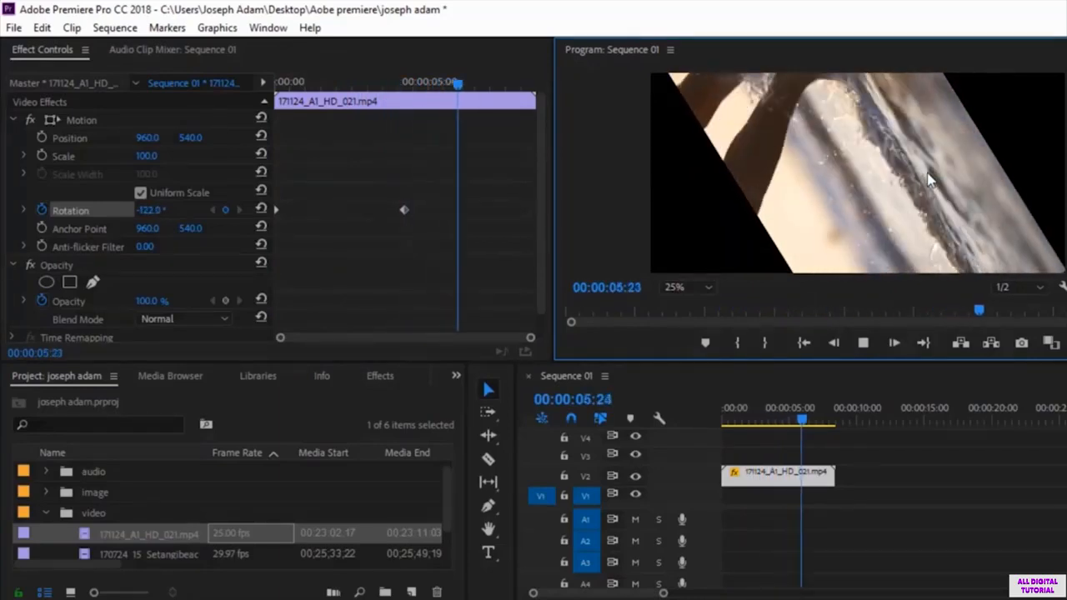
key("space")
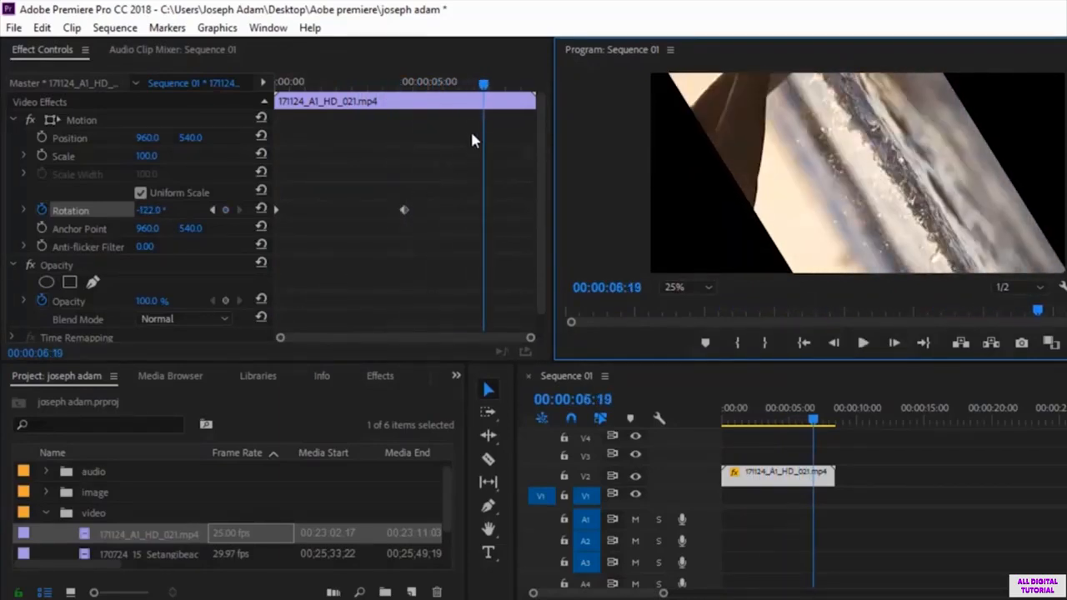
Step: Add a third Rotation keyframe of 0° at 00:00:06:14 so the clip turns back upright
left_click_drag(484, 86, 457, 159)
left_click_drag(451, 90, 405, 93)
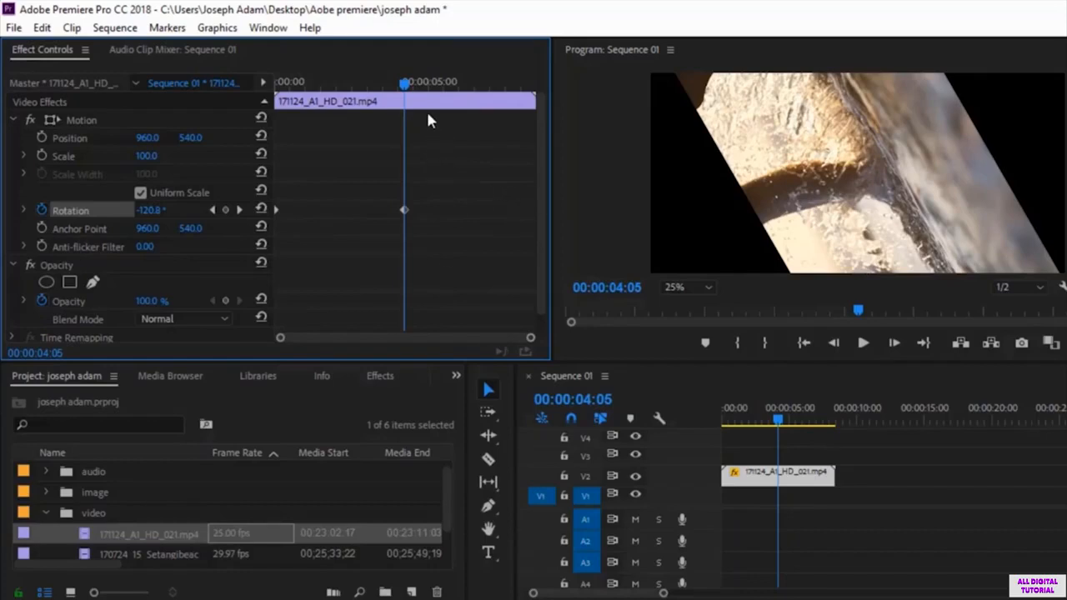
left_click_drag(411, 94, 480, 87)
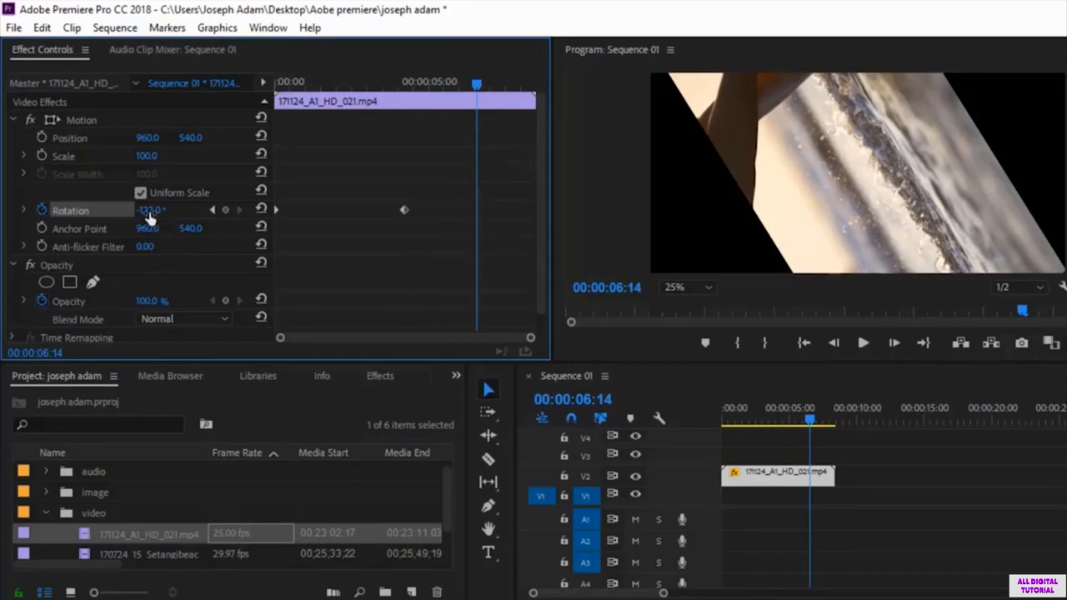
left_click_drag(148, 215, 251, 215)
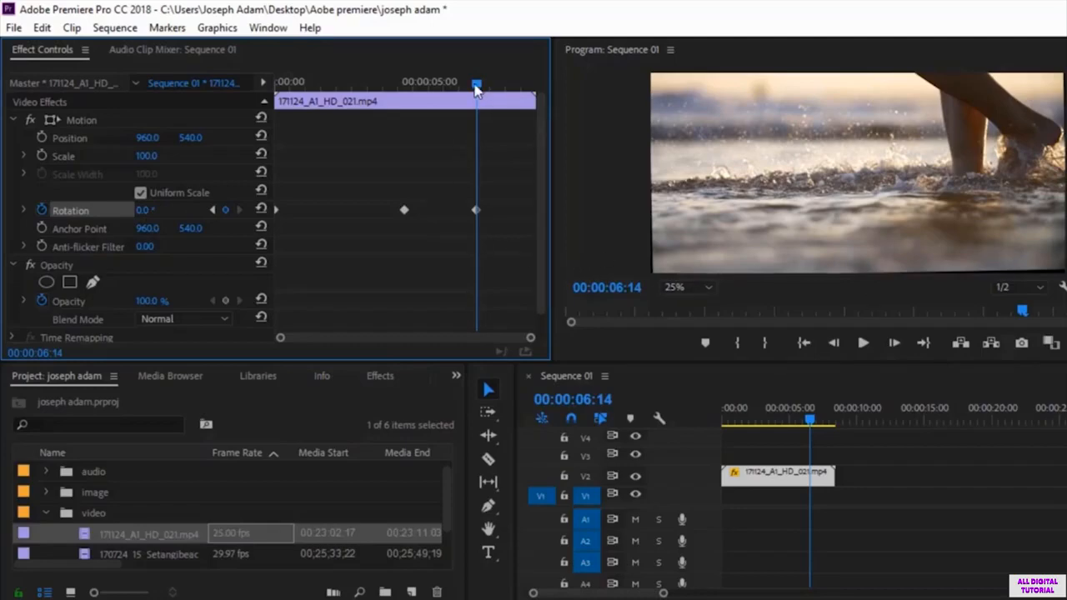
Step: Preview the three-keyframe Rotation animation twice from the start
left_click_drag(476, 88, 258, 115)
key("space")
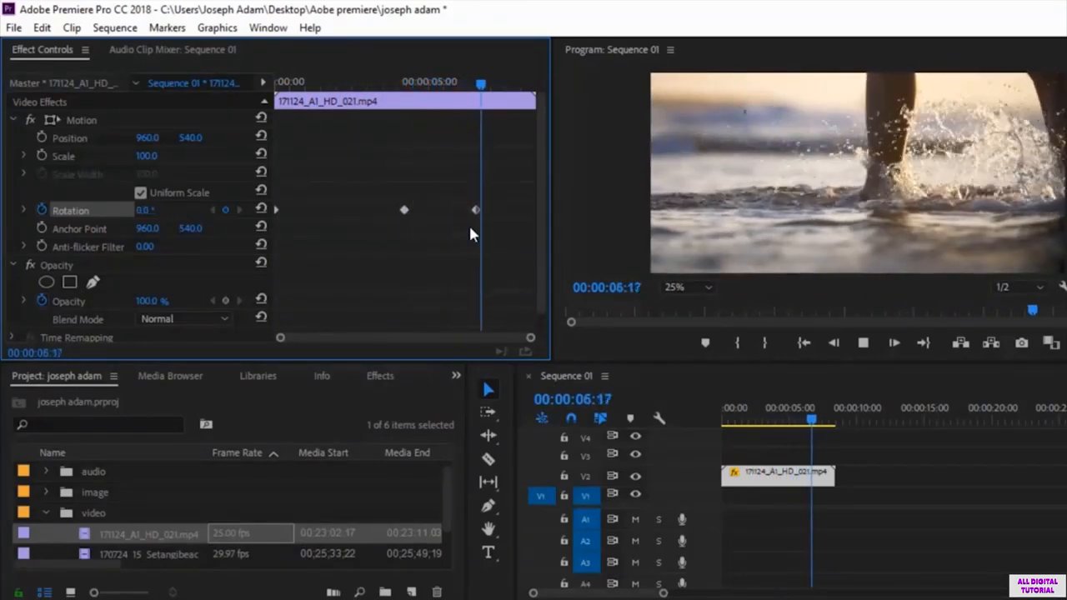
key("space")
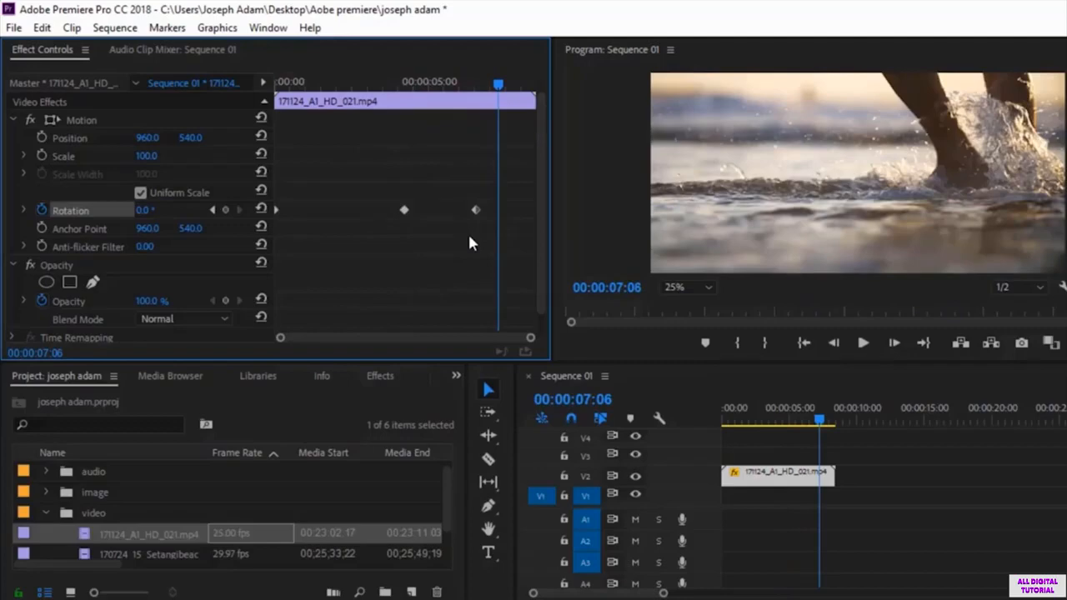
left_click_drag(499, 85, 408, 109)
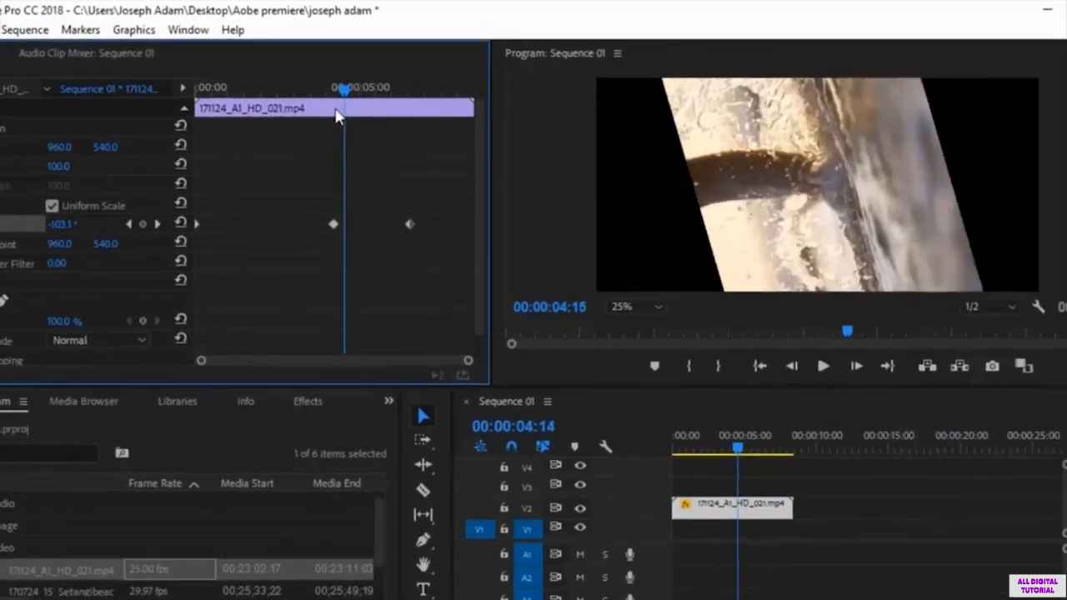
left_click_drag(337, 115, 196, 115)
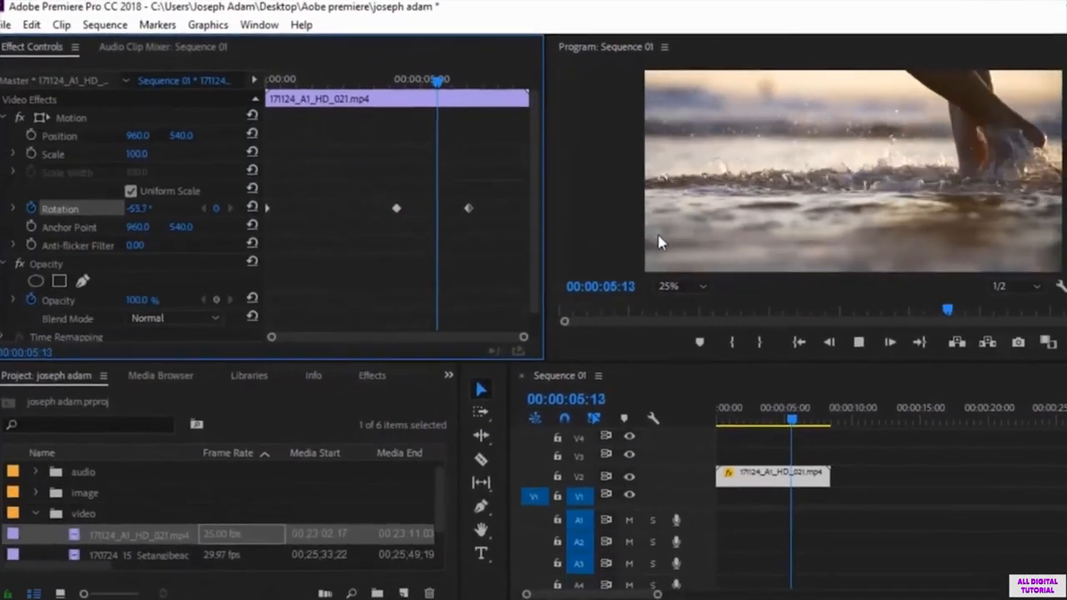
key("space")
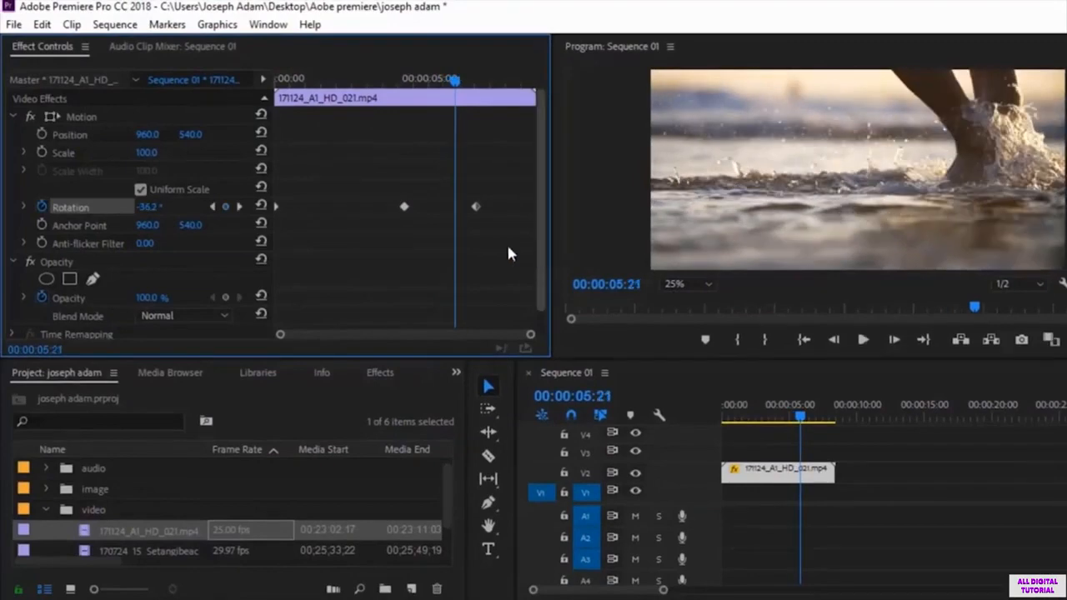
Step: Delete all Rotation keyframes, turn off Rotation keyframing, and return the playhead to 00:00:00:00
left_click_drag(498, 178, 249, 252)
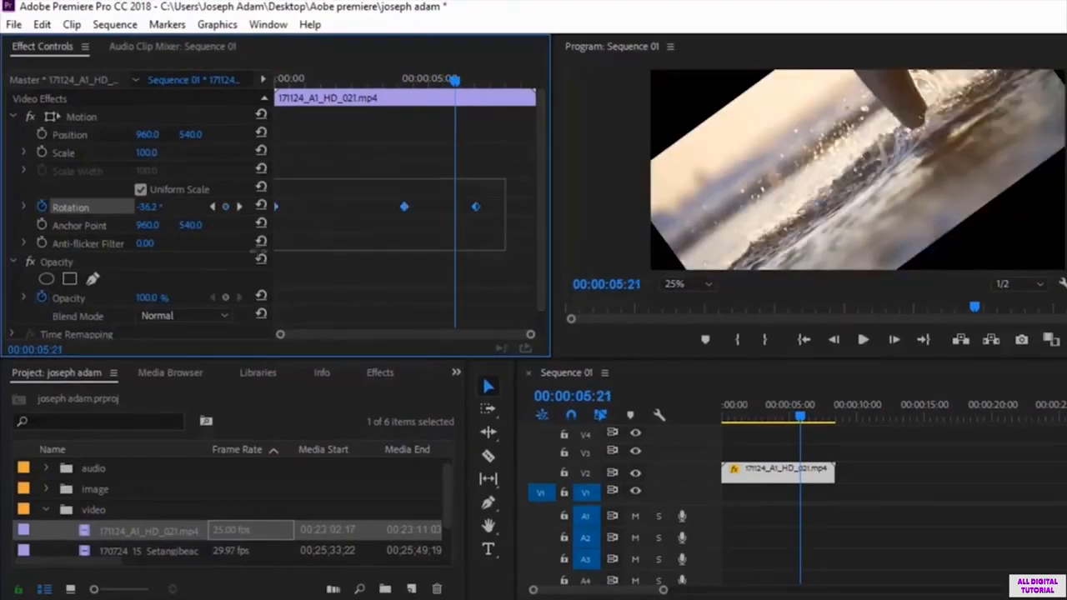
key("Delete")
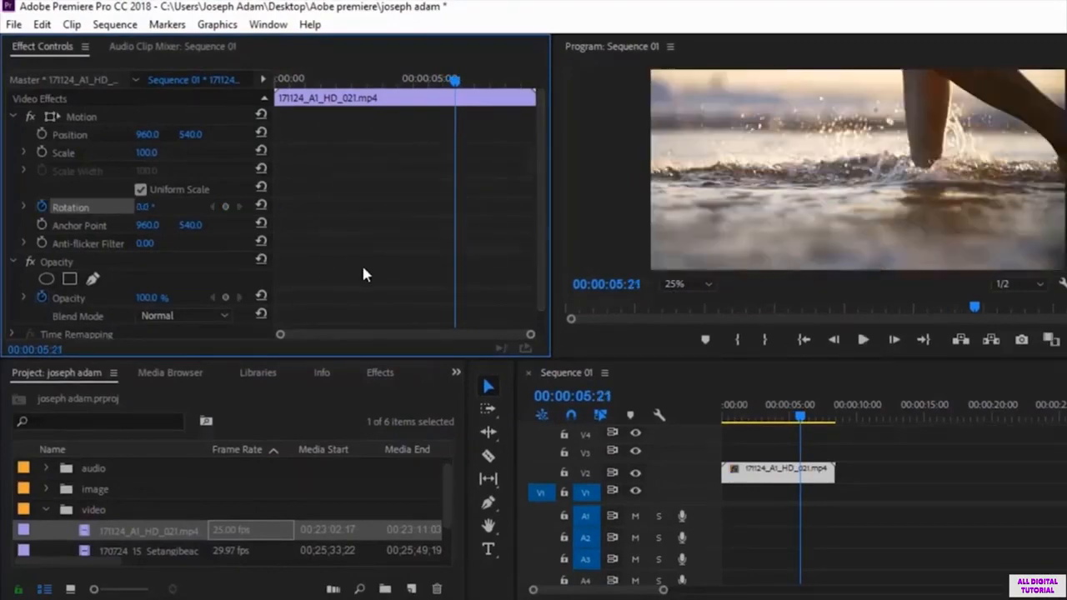
scroll(77, 311, "down", 1)
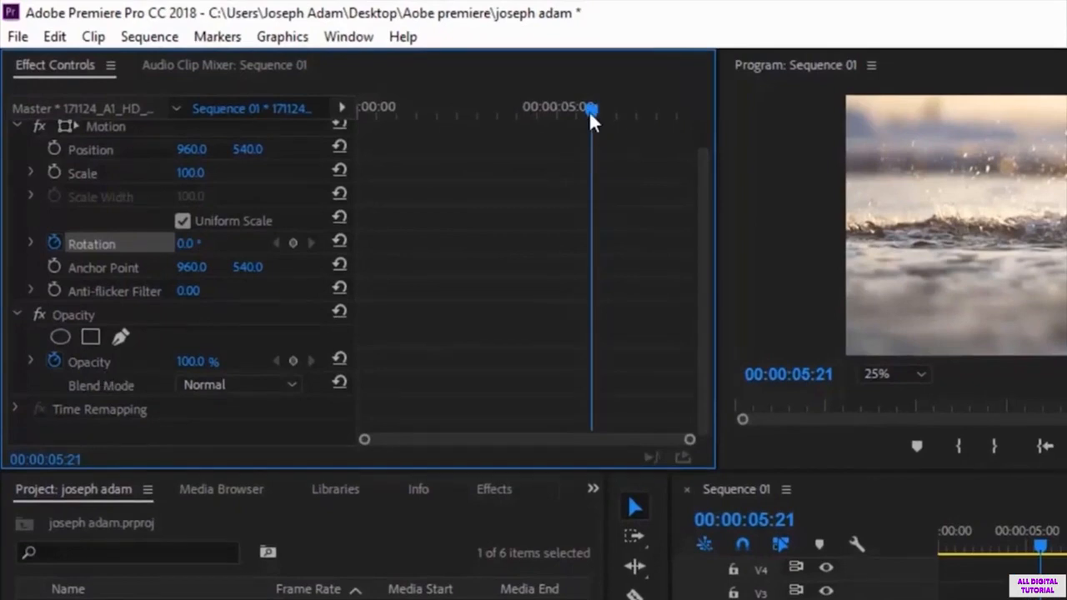
left_click_drag(589, 110, 350, 158)
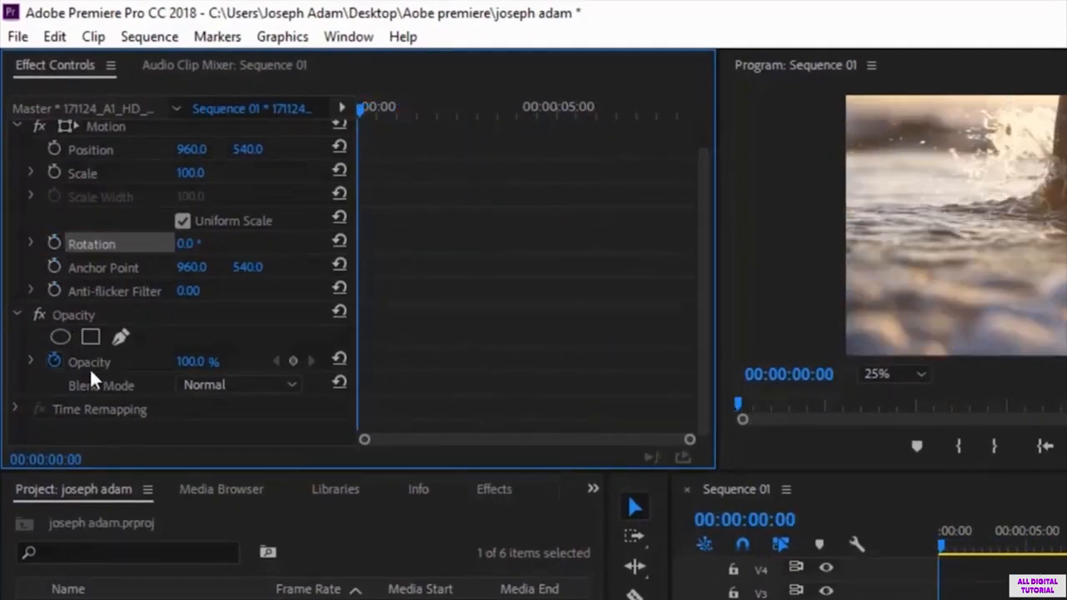
Step: Restart Opacity keyframing with 0% at 00:00:00:00 and set Opacity to 100% at 00:00:04:24
left_click(52, 362)
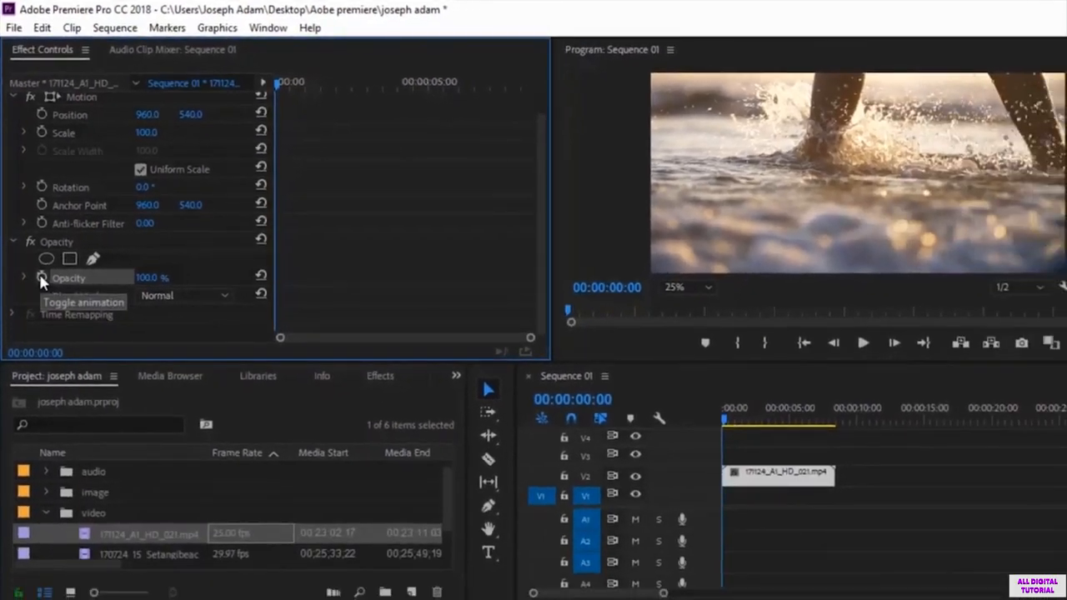
left_click(53, 362)
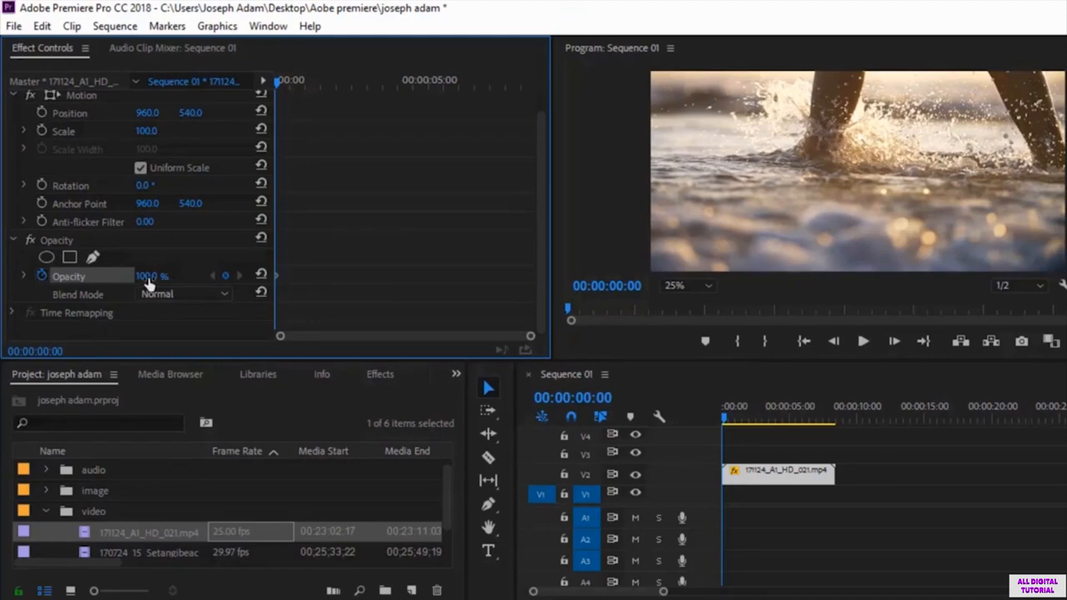
left_click_drag(149, 281, 50, 281)
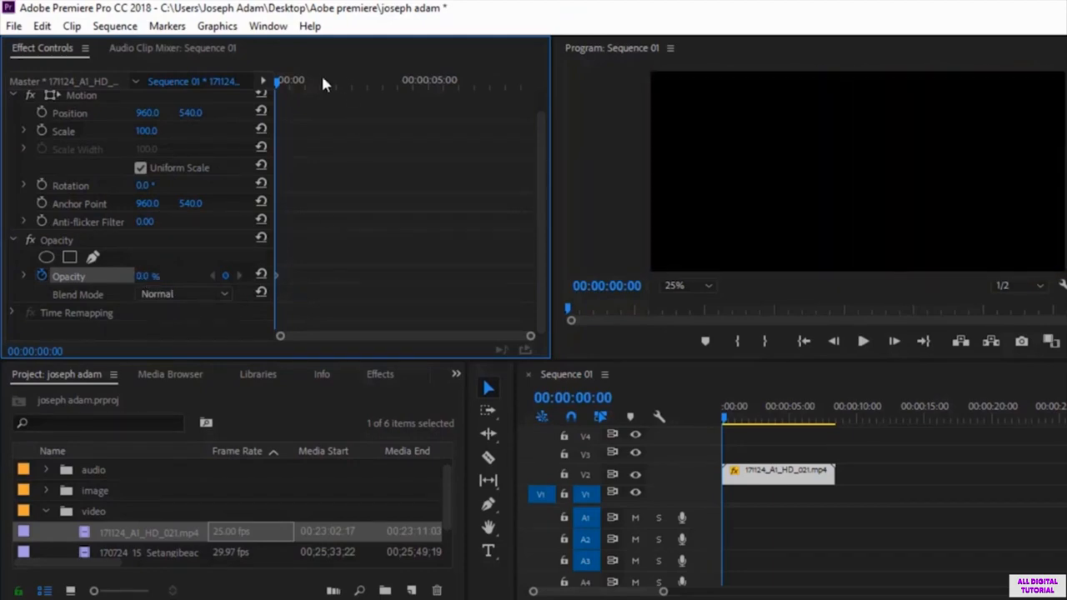
left_click_drag(278, 77, 431, 77)
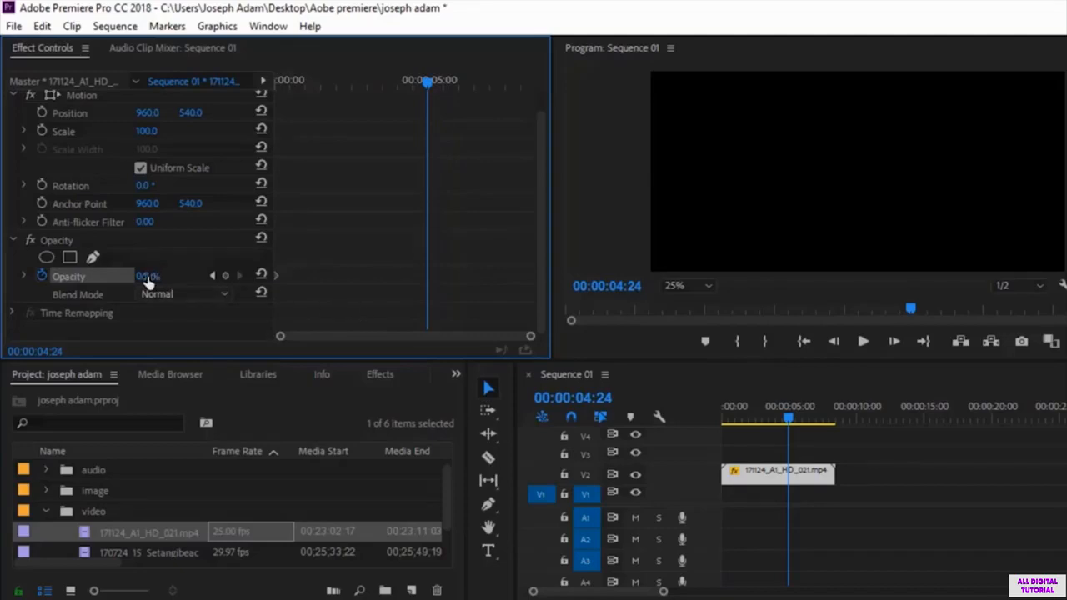
left_click_drag(148, 283, 230, 283)
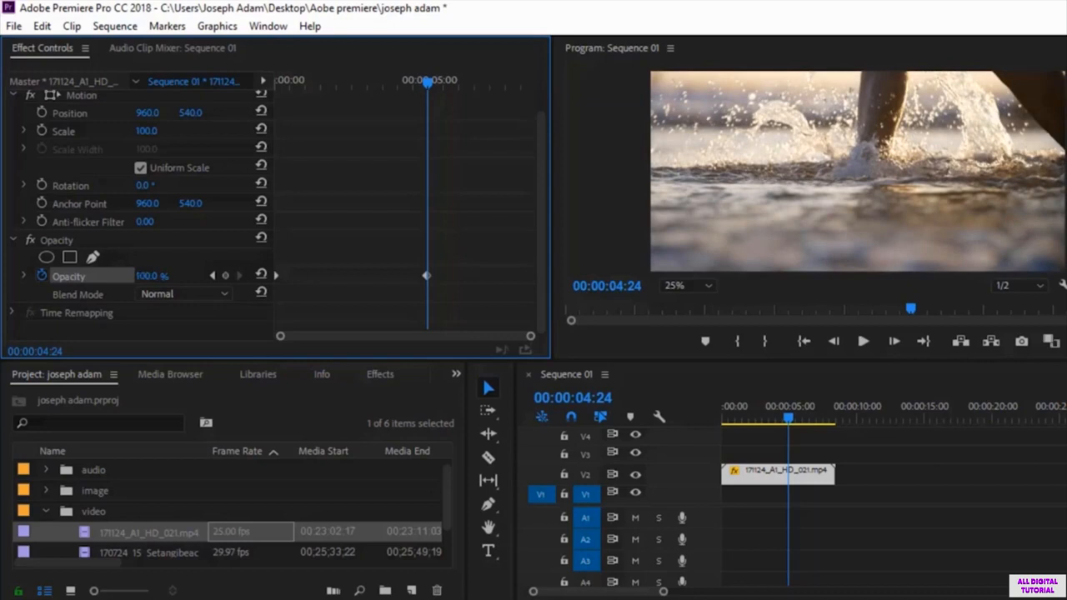
Step: Preview the Opacity fade-in twice from the start of the clip
left_click_drag(426, 84, 248, 146)
left_click(864, 342)
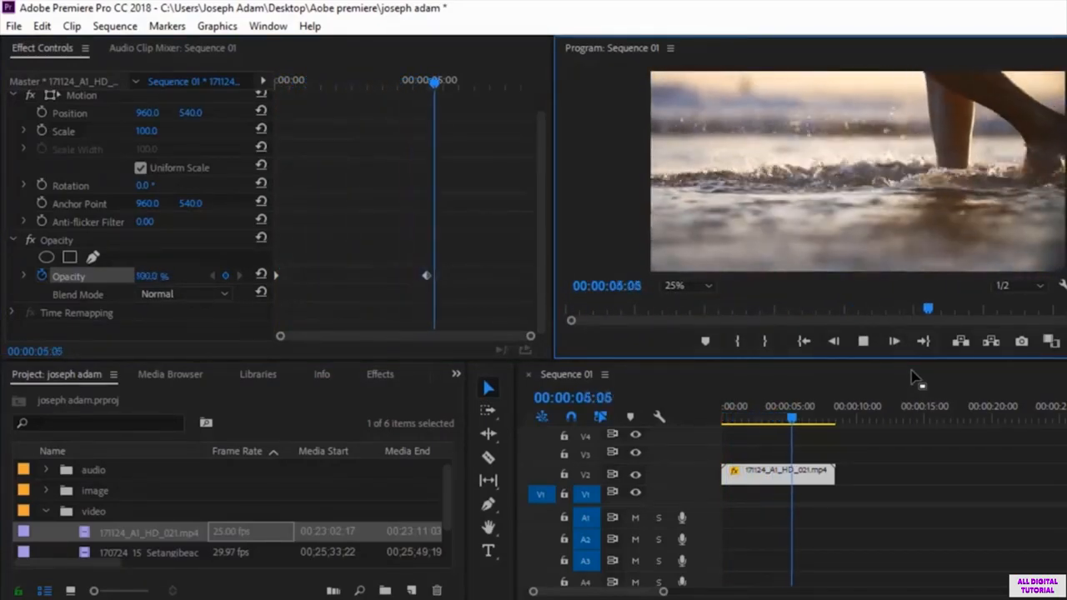
key("space")
left_click_drag(453, 80, 256, 97)
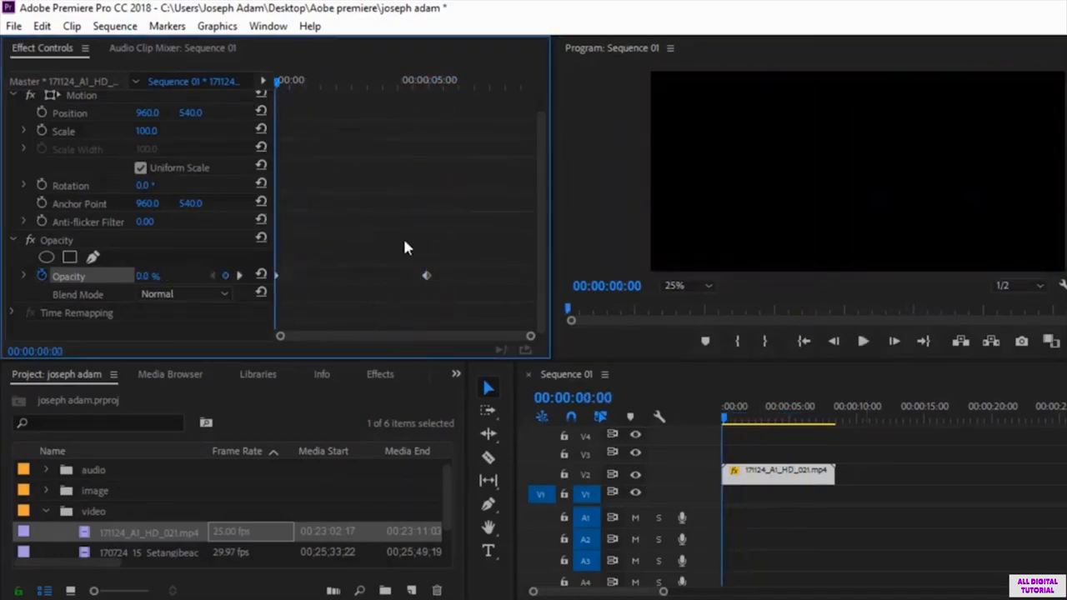
scroll(527, 173, "up", 1)
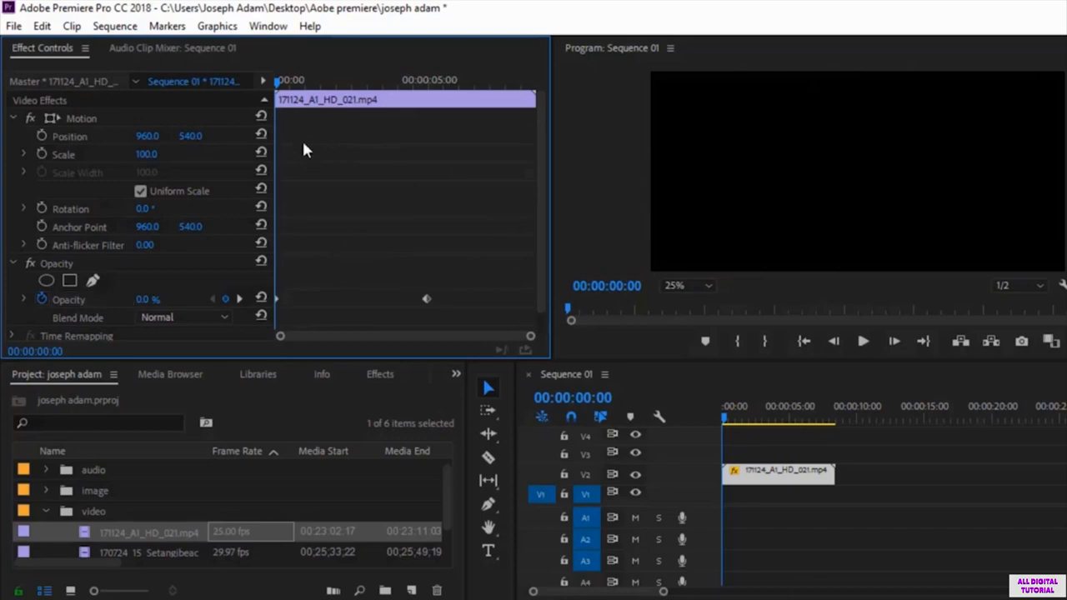
left_click(855, 342)
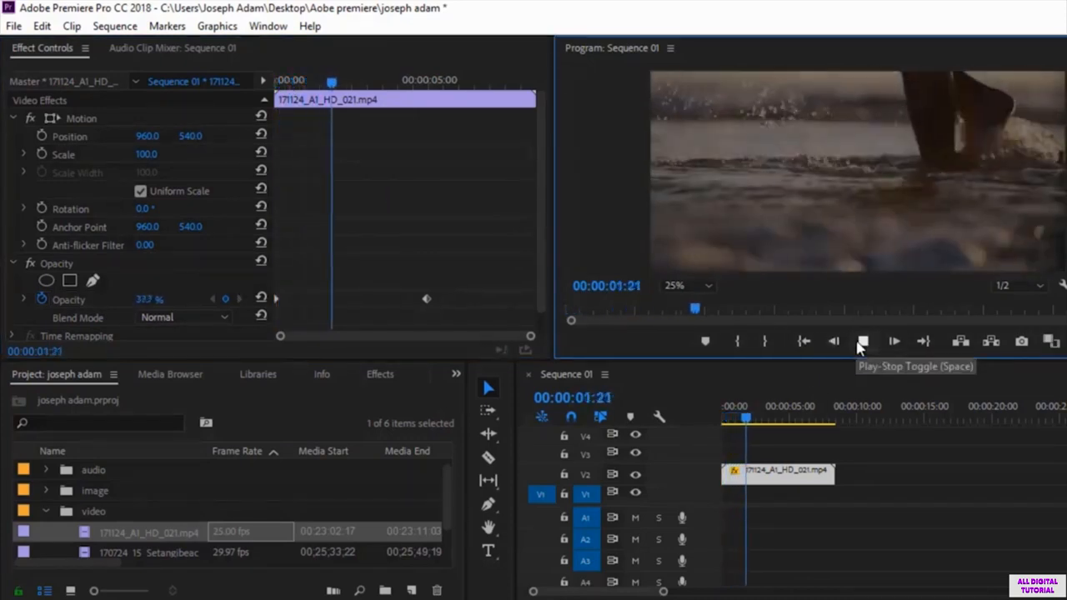
left_click(862, 342)
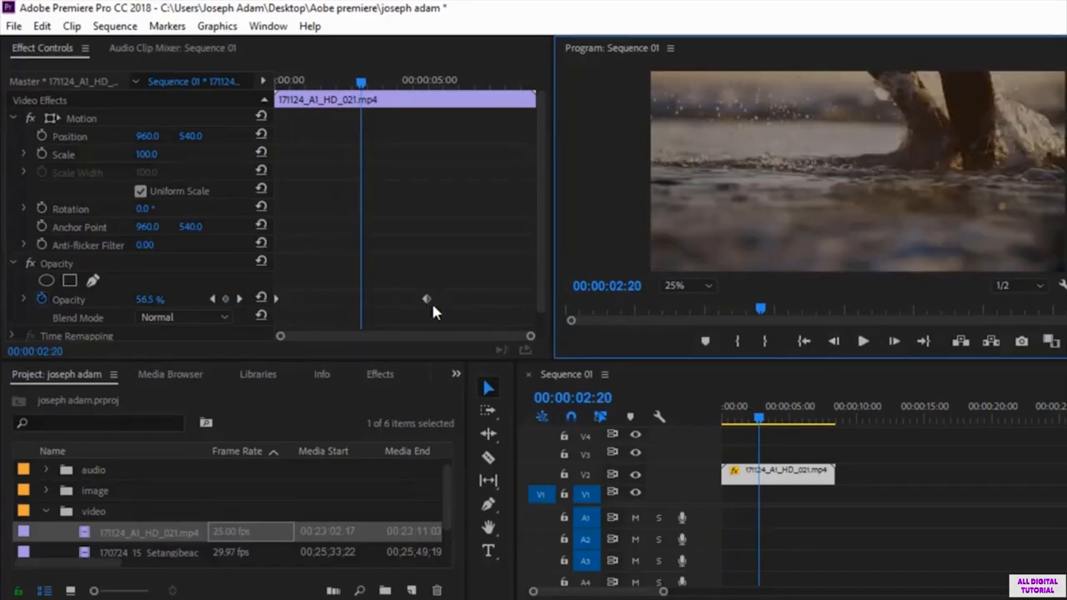
Step: Move the 100% Opacity keyframe earlier to about the 3-second mark and preview the faster fade-in from the start
left_click_drag(426, 300, 372, 300)
left_click_drag(359, 85, 271, 92)
key("space")
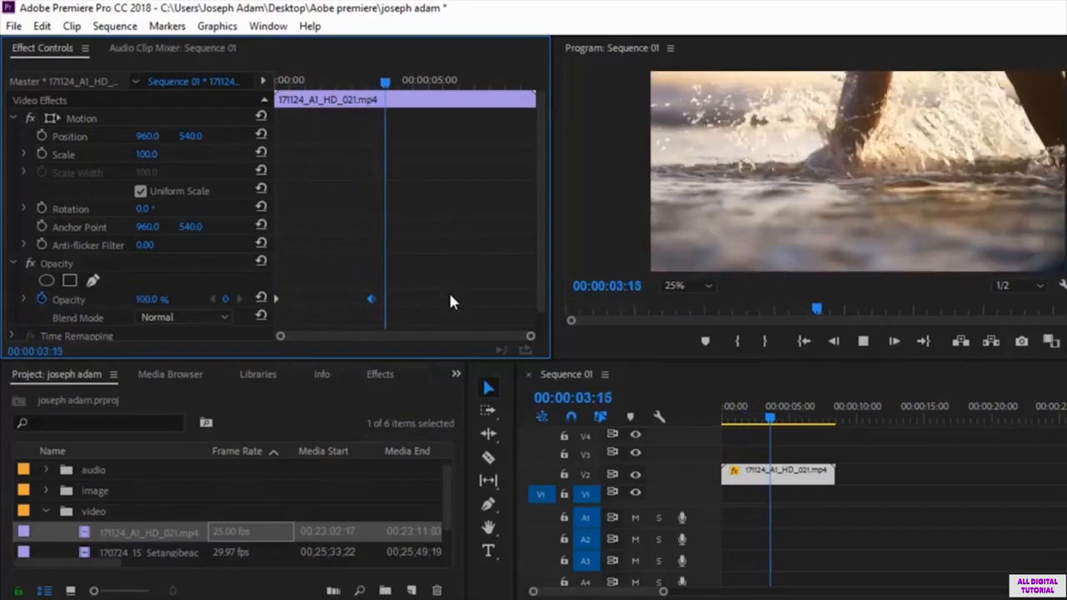
key("space")
Step: Add a third Opacity keyframe of 0% at 00:00:05:11 to fade the clip out
left_click_drag(388, 87, 444, 88)
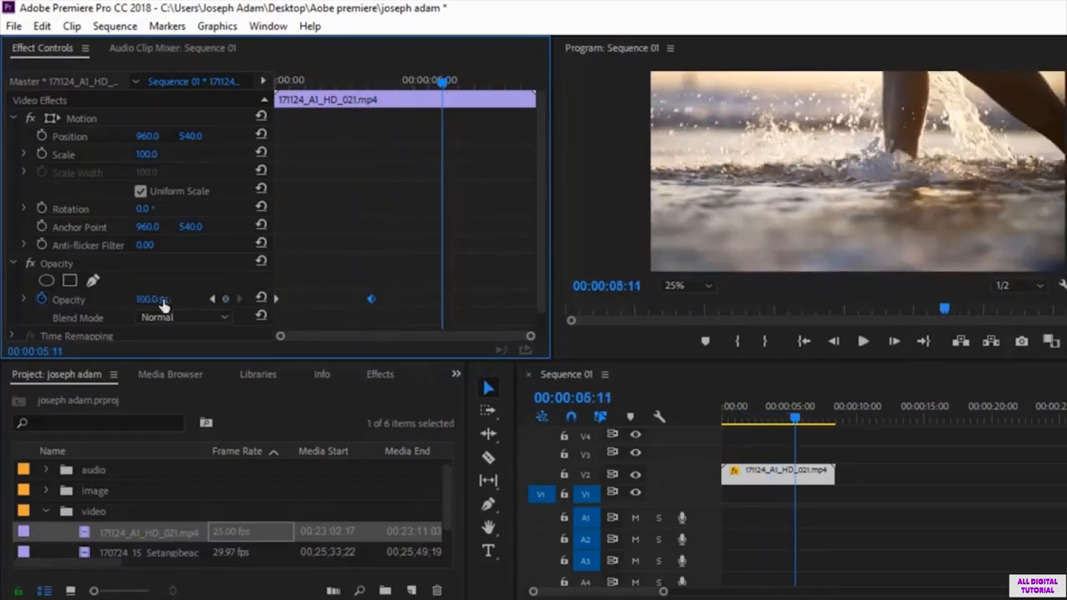
left_click_drag(156, 301, 71, 301)
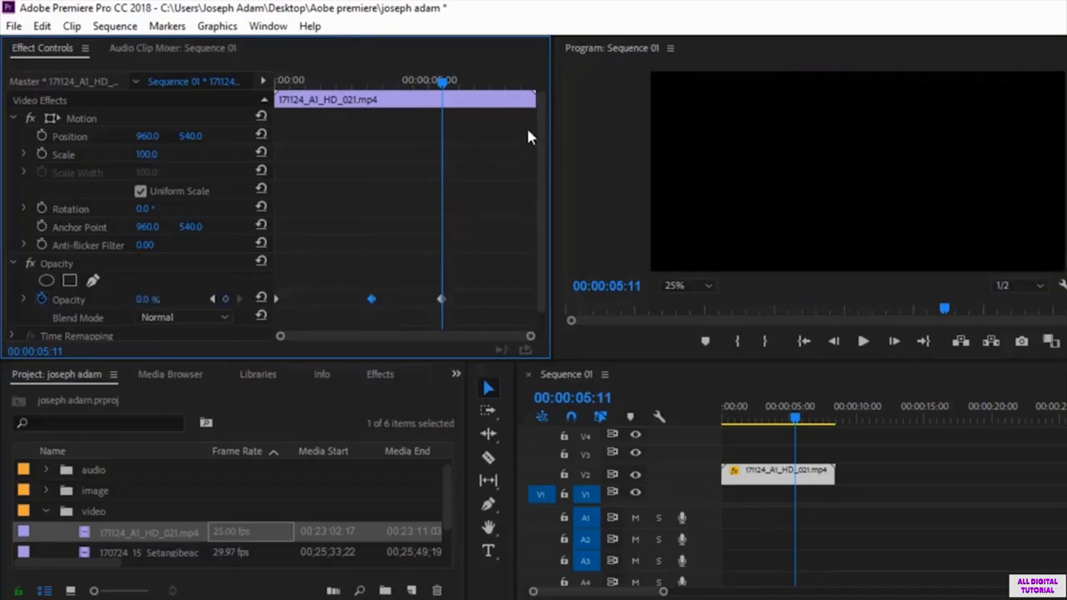
Step: Preview the Opacity fade-in and fade-out from the start of the clip
left_click_drag(441, 81, 278, 81)
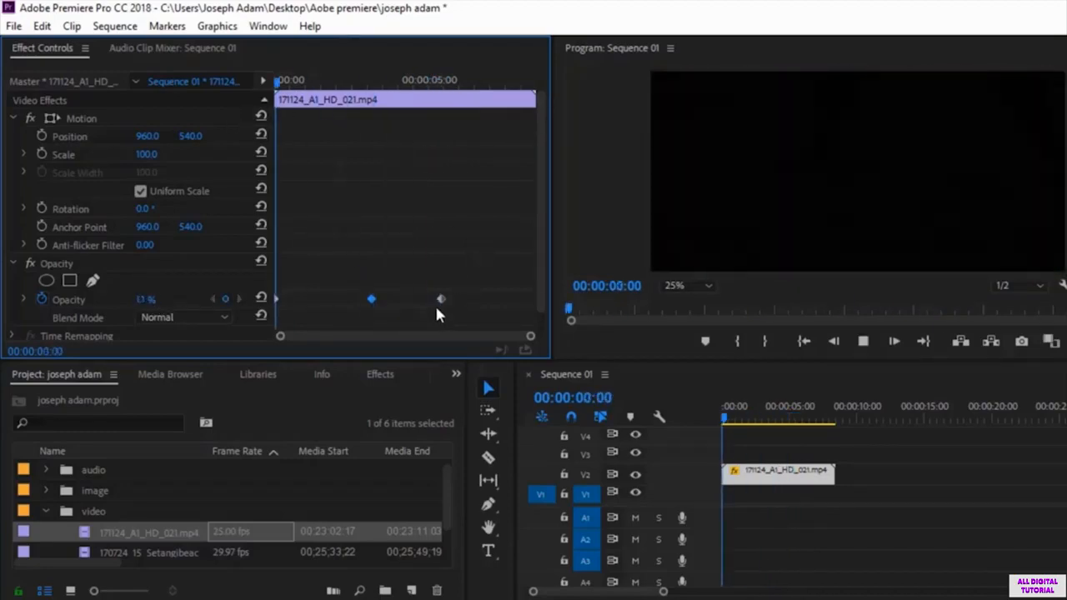
key("space")
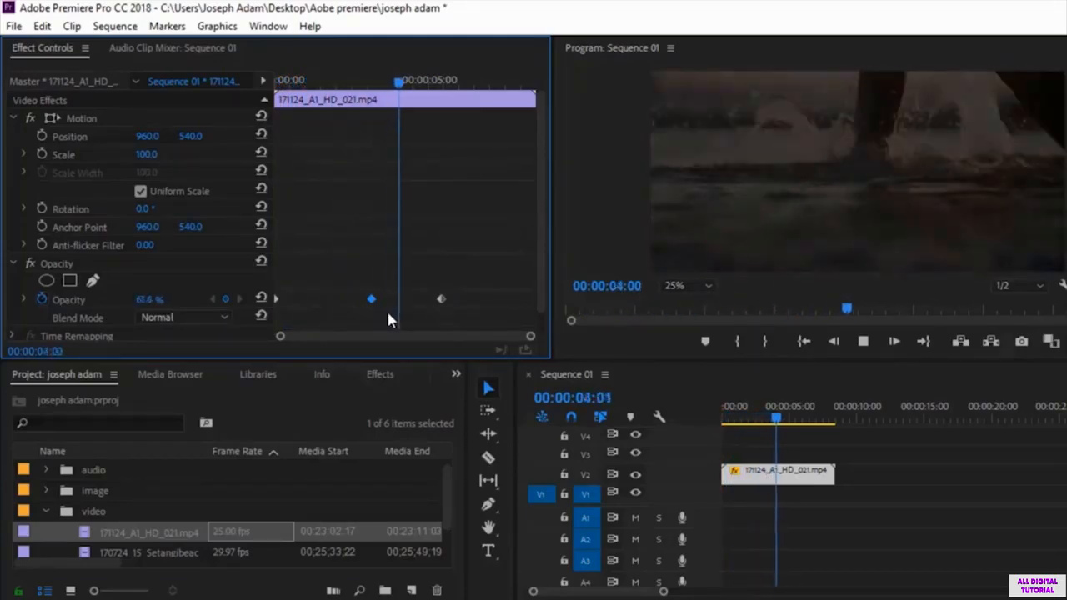
key("space")
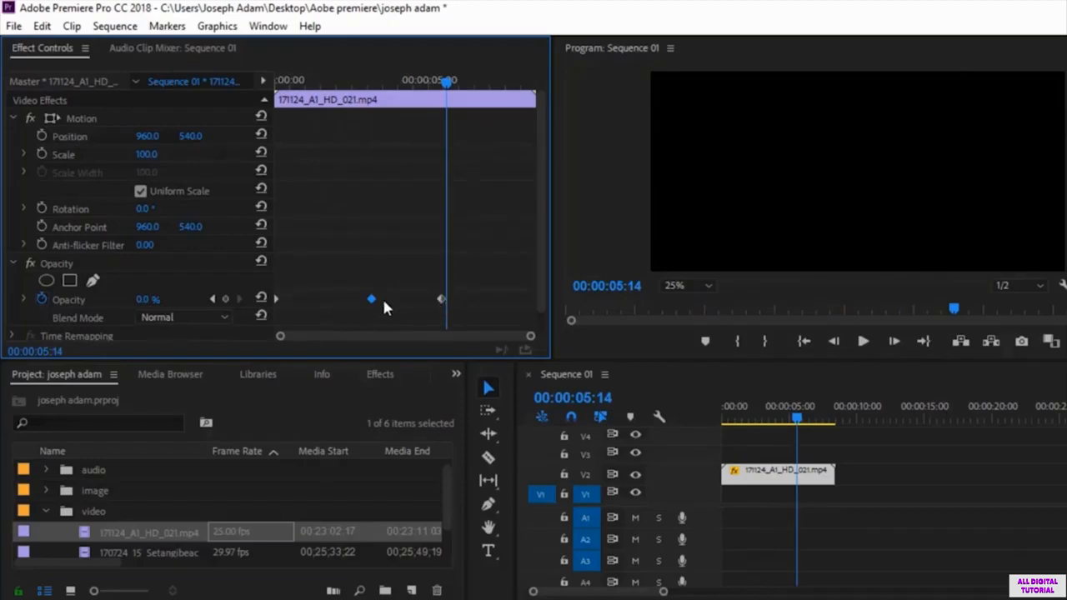
Step: Delete all three Opacity keyframes, return to the clip start and switch off Opacity keyframing
left_click_drag(480, 257, 353, 317)
scroll(420, 257, "down", 2)
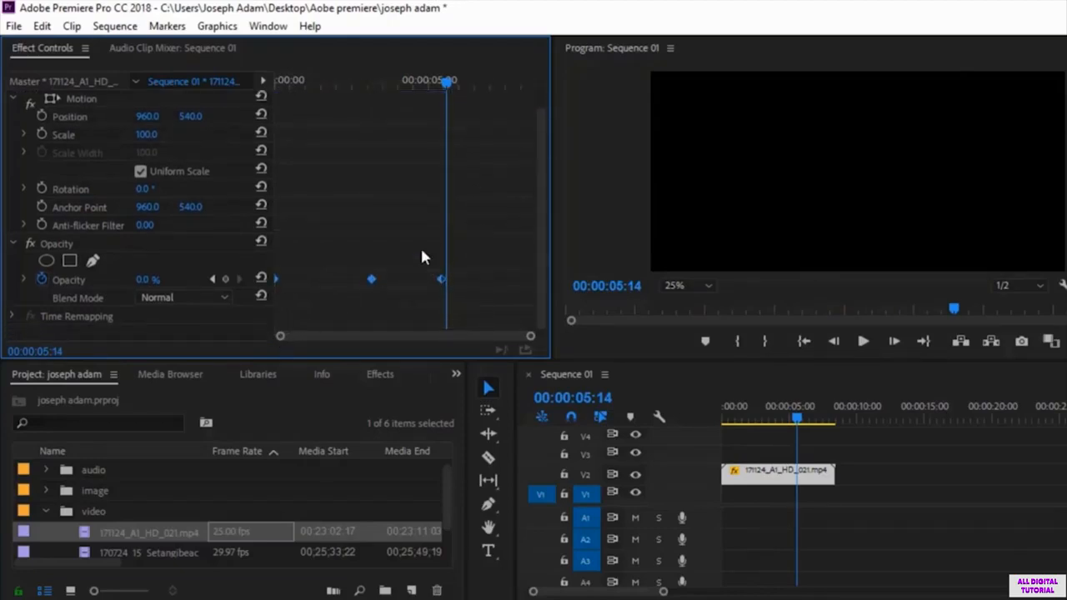
key("Delete")
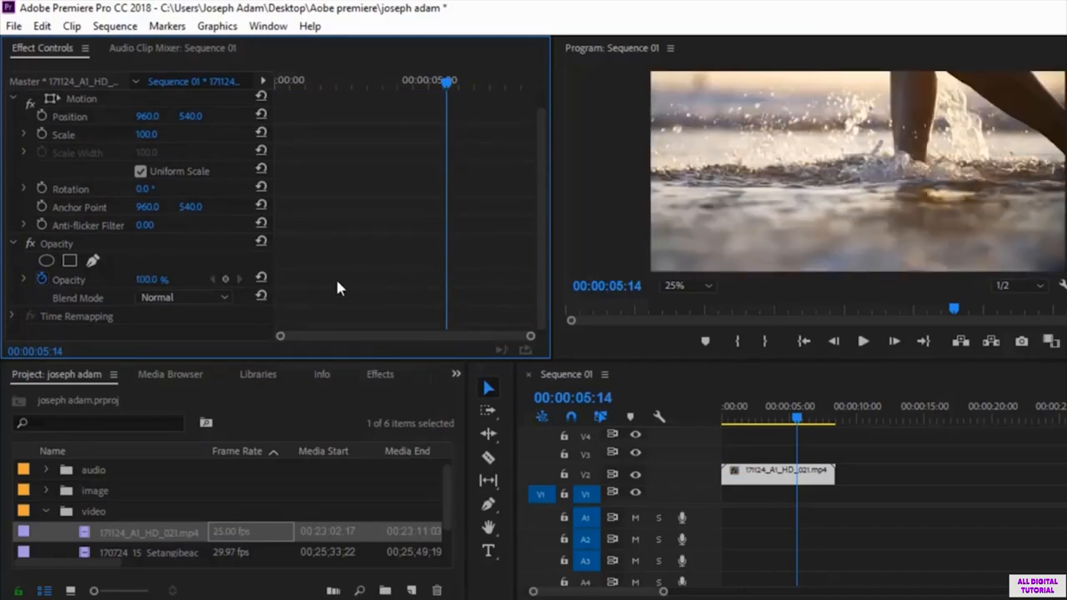
scroll(337, 282, "up", 2)
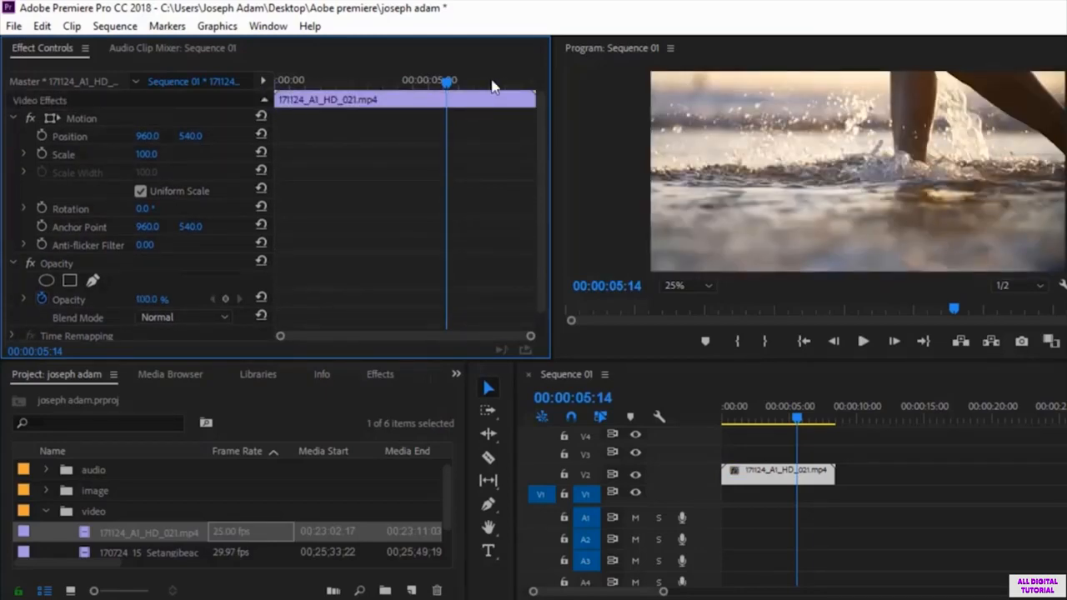
left_click_drag(455, 83, 267, 110)
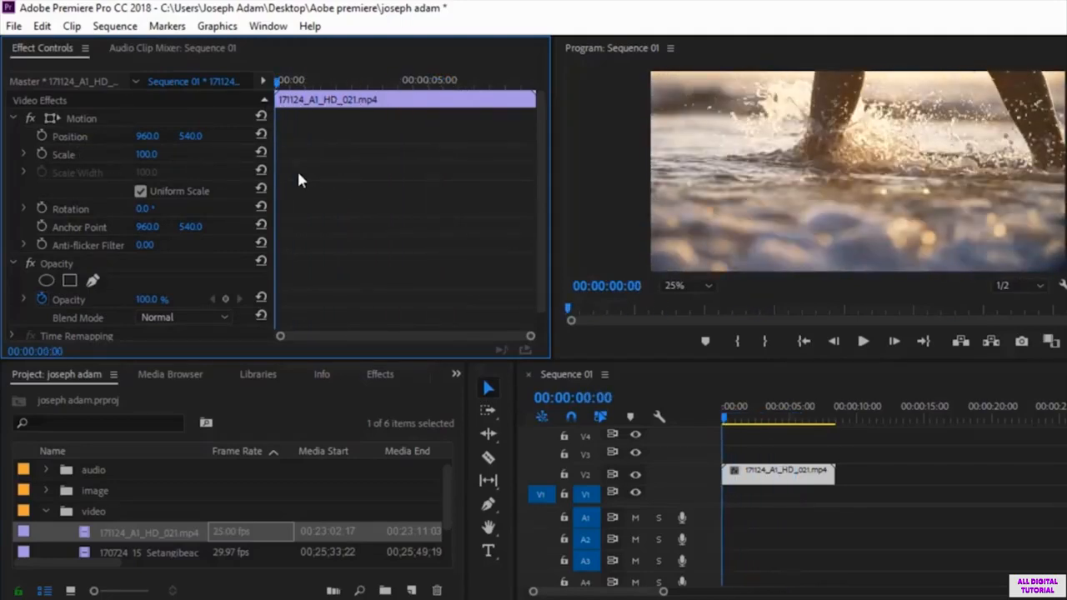
left_click(39, 297)
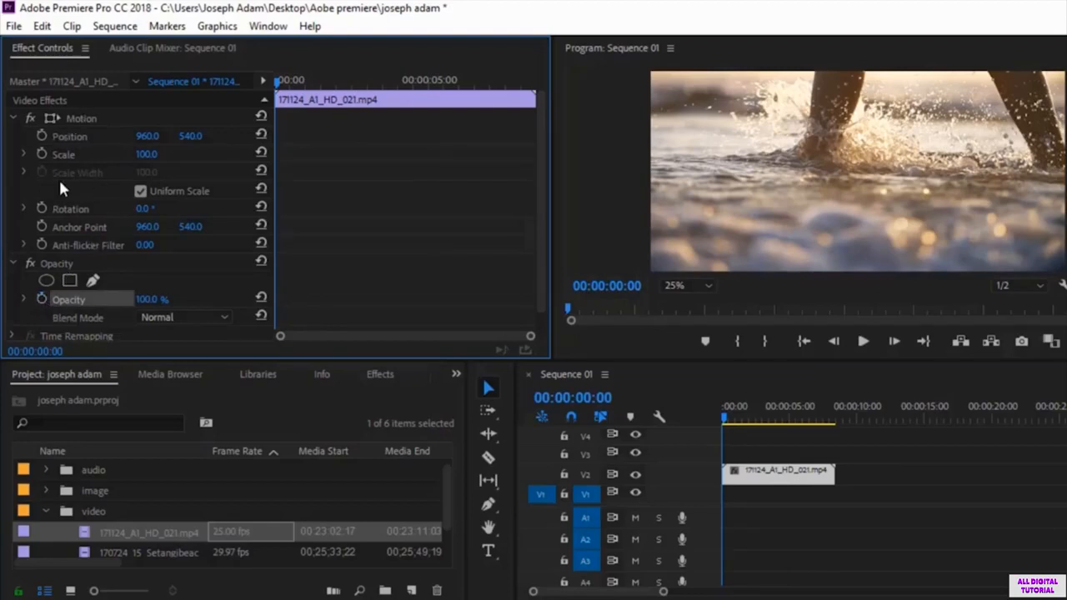
Step: Turn on Position keyframing, then remove the Position keyframe at the start of the clip
left_click(41, 136)
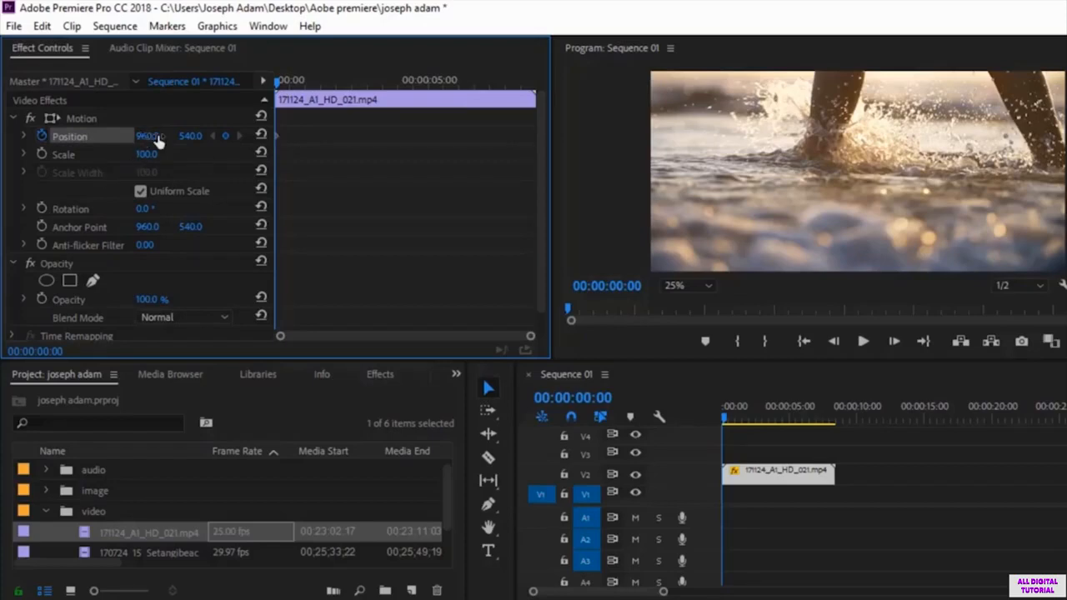
left_click(292, 81)
left_click_drag(292, 81, 293, 82)
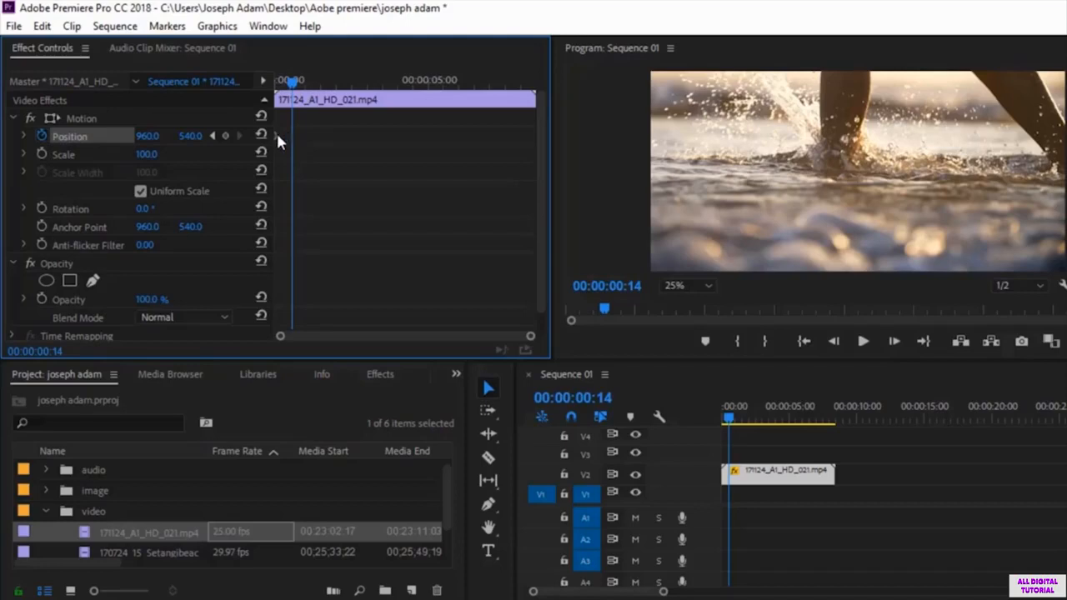
left_click(276, 135)
key("Delete")
Step: Add a Position keyframe with a horizontal value of 1438 at 00:00:00:20 and play it from the clip start
left_click_drag(294, 86, 298, 86)
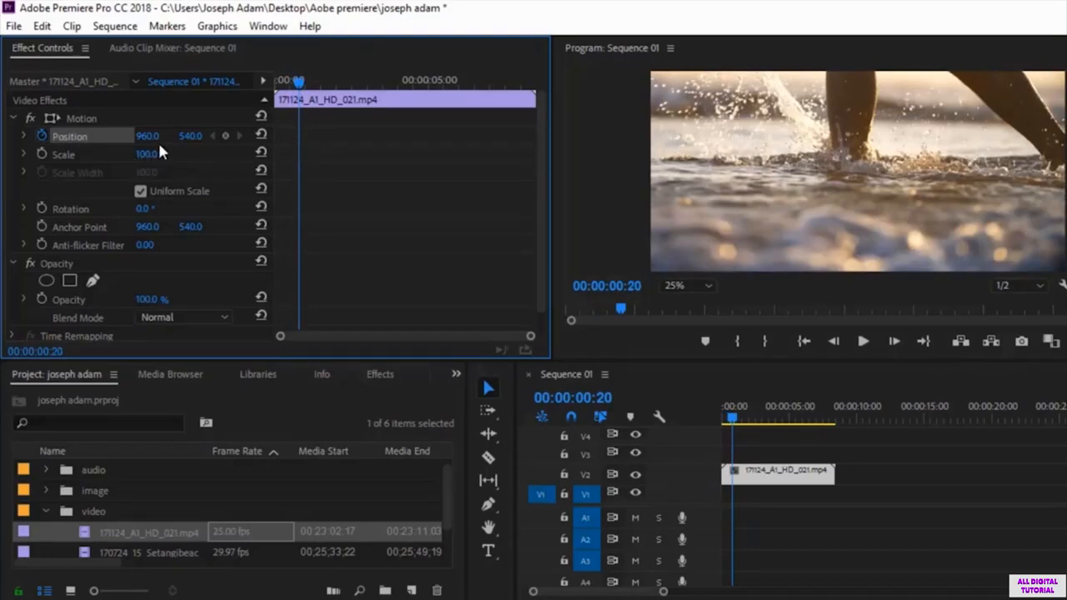
left_click_drag(145, 139, 543, 138)
left_click_drag(298, 83, 277, 83)
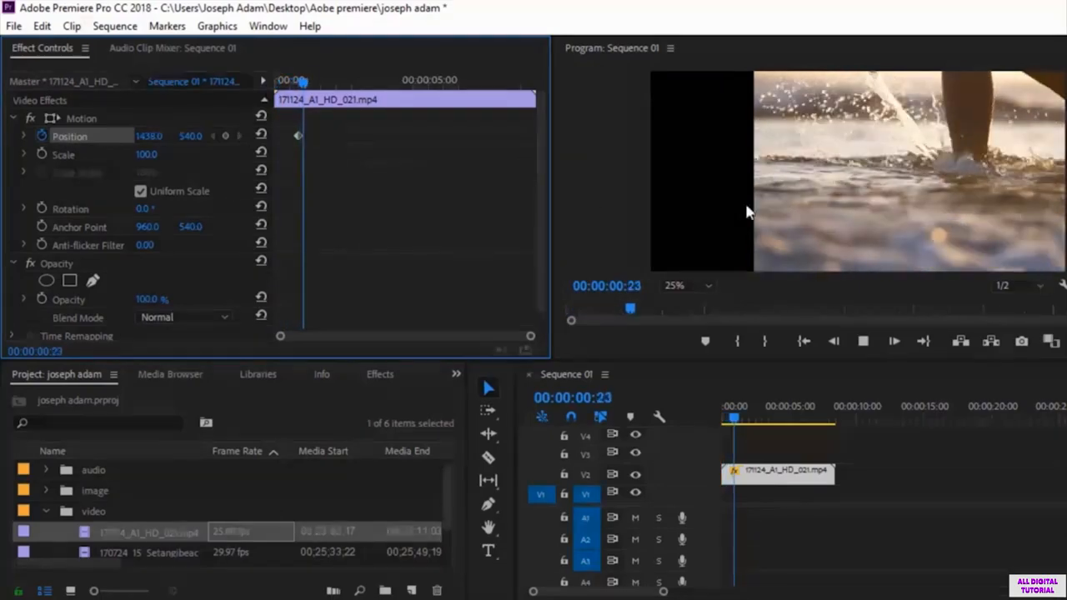
key("space")
Step: Add a second Position keyframe with a horizontal value of 960 at 00:00:04:14
left_click_drag(316, 82, 299, 82)
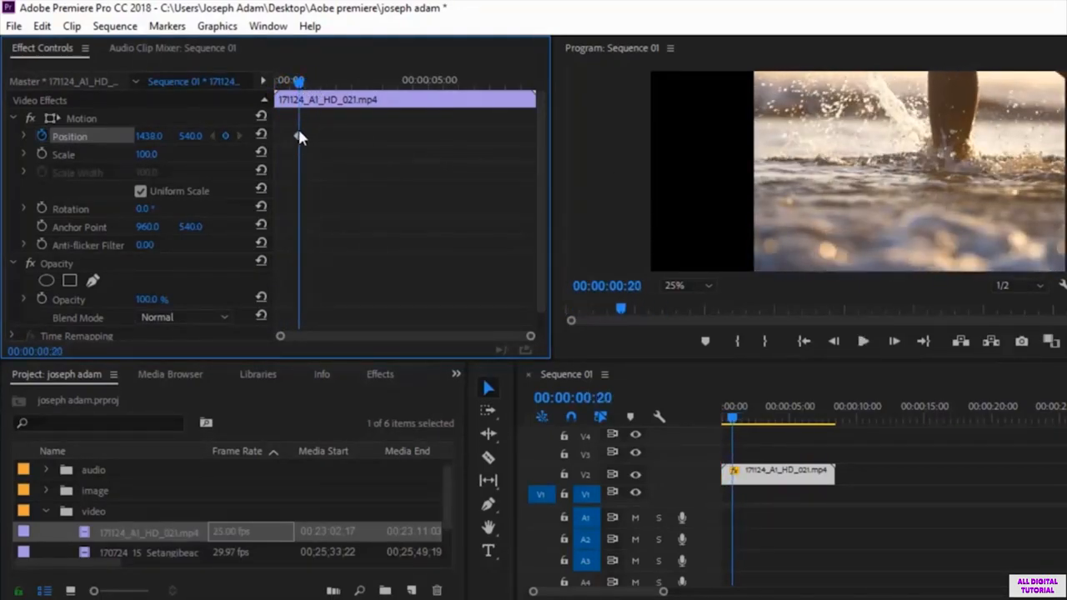
left_click_drag(299, 82, 415, 82)
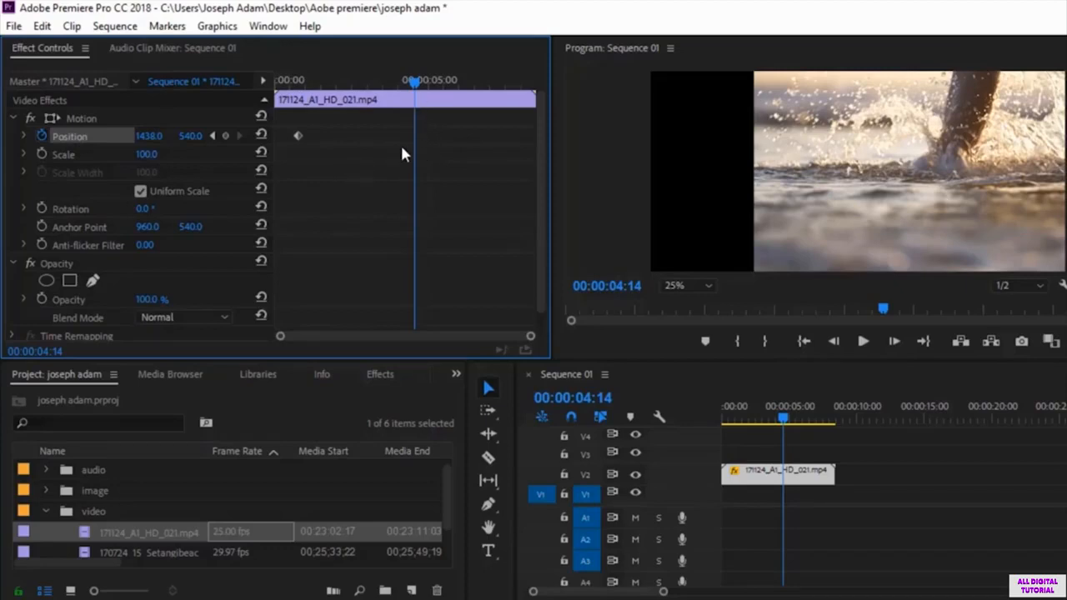
left_click_drag(153, 146, 0, 146)
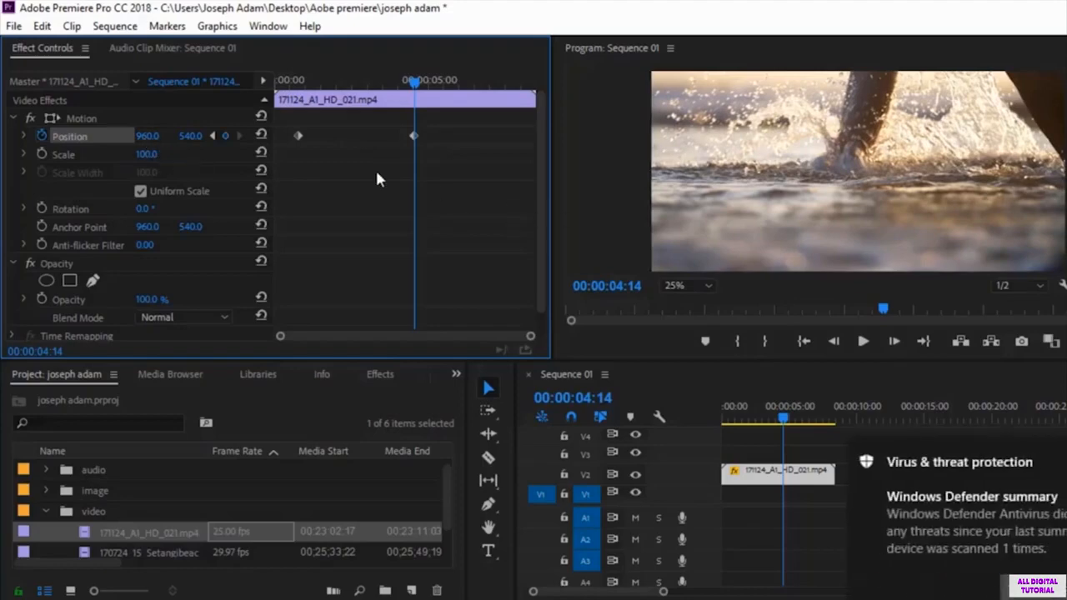
Step: Preview the slide-in between the two Position keyframes from the start of the clip
key("Home")
left_click(858, 339)
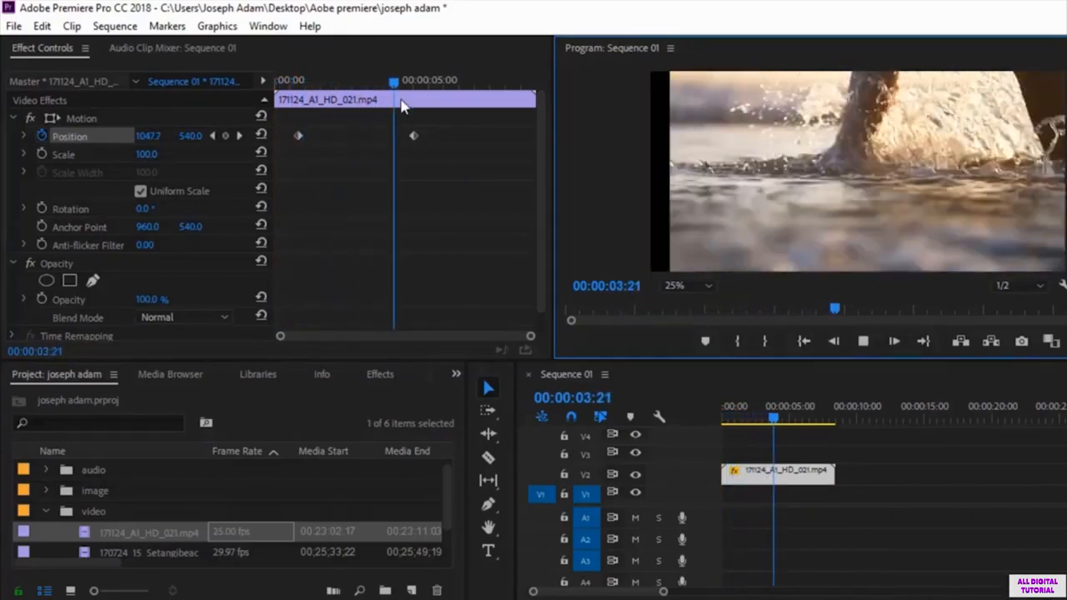
key("space")
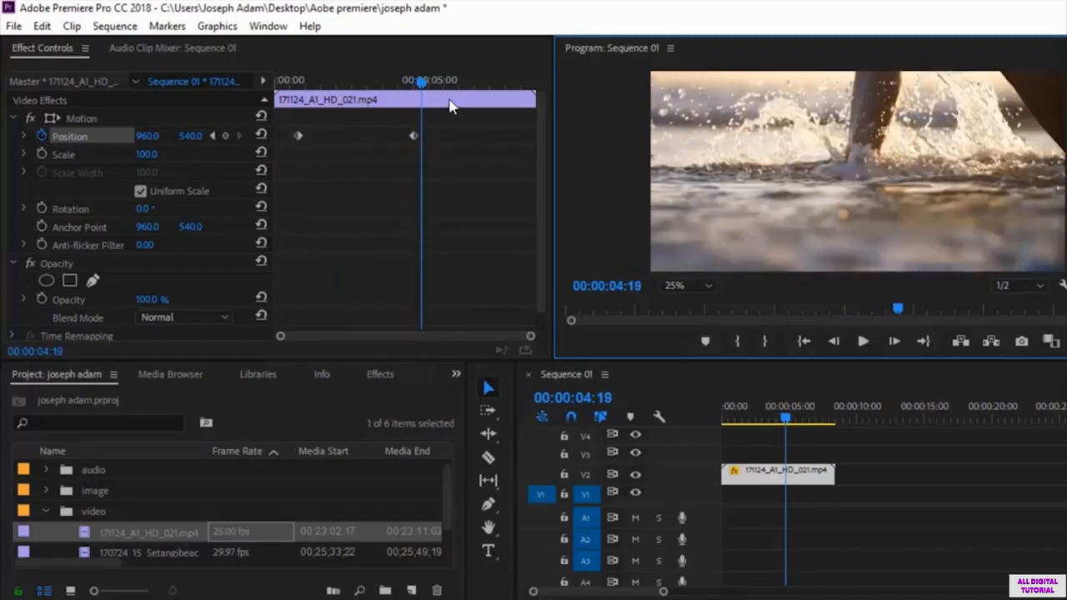
Step: Add a third Position keyframe with a horizontal value of -974 at 00:00:07:08 and preview the whole movement from the clip start
left_click_drag(423, 90, 503, 90)
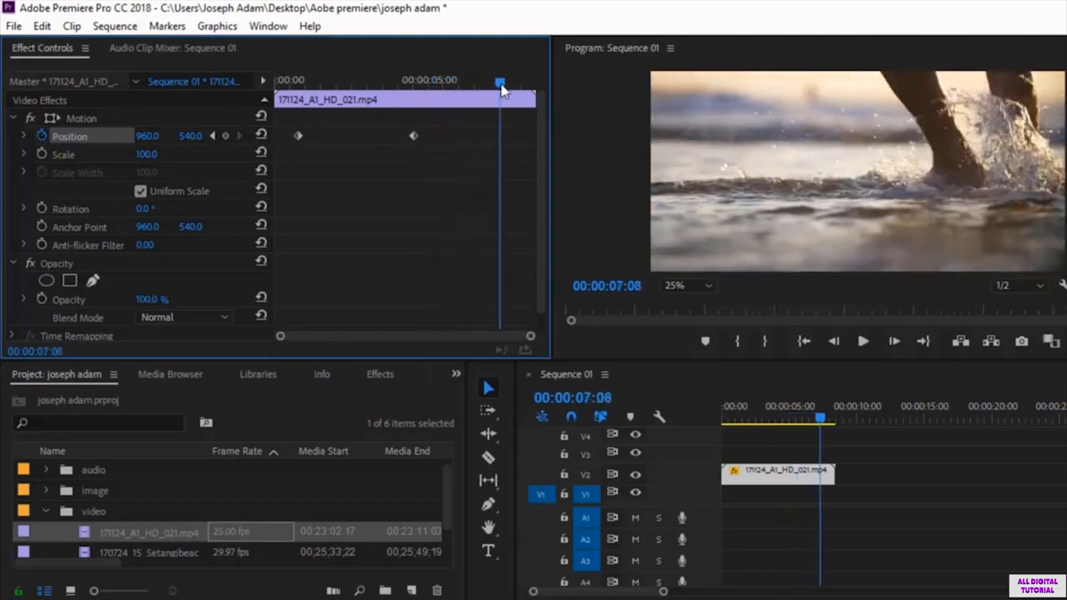
left_click_drag(146, 136, 1, 136)
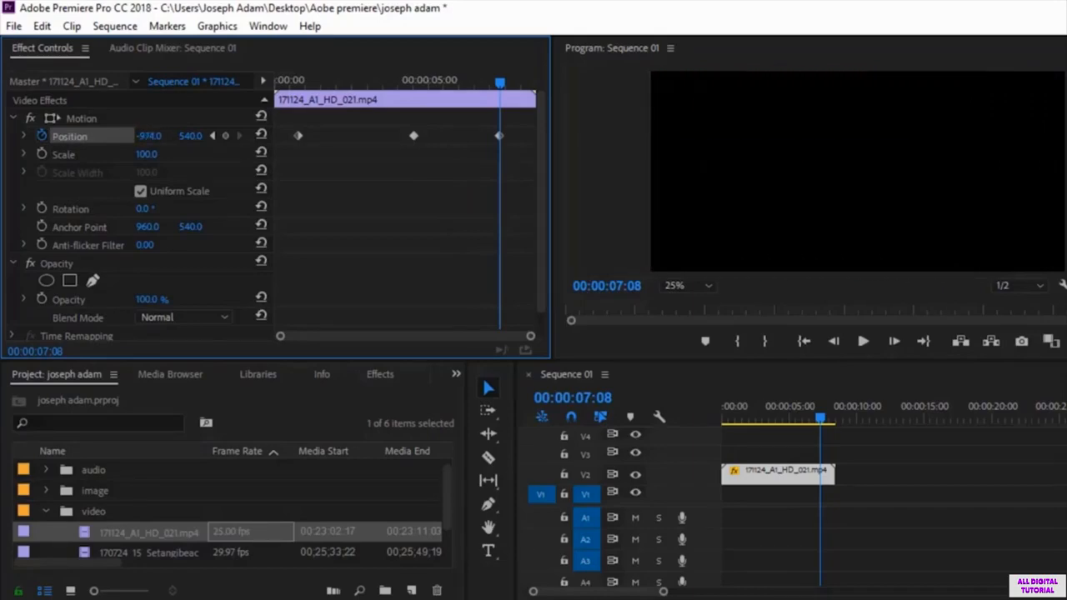
left_click_drag(497, 107, 284, 117)
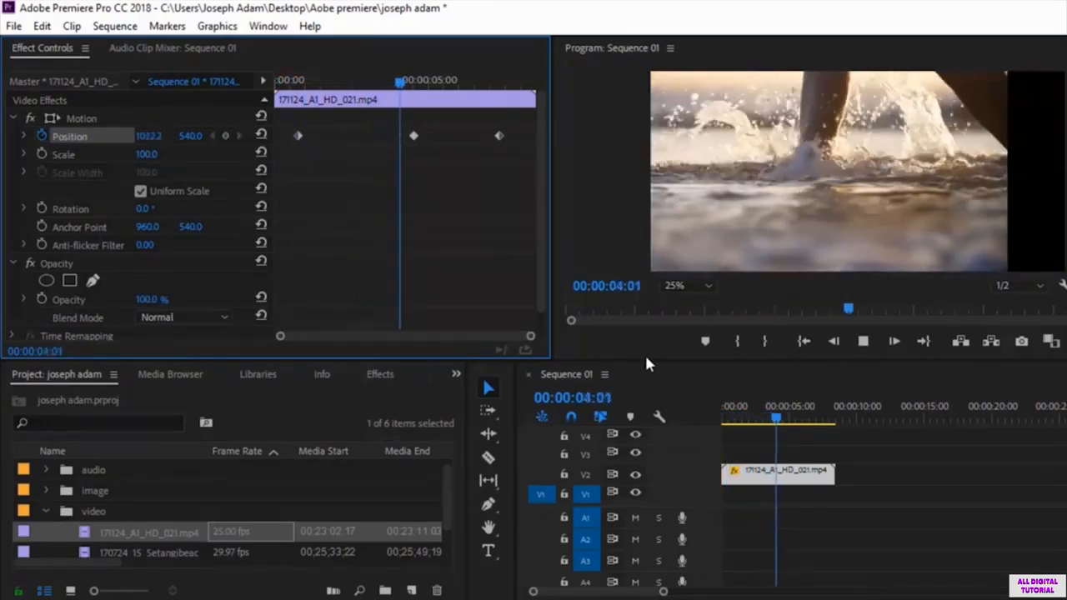
key("space")
key("Home")
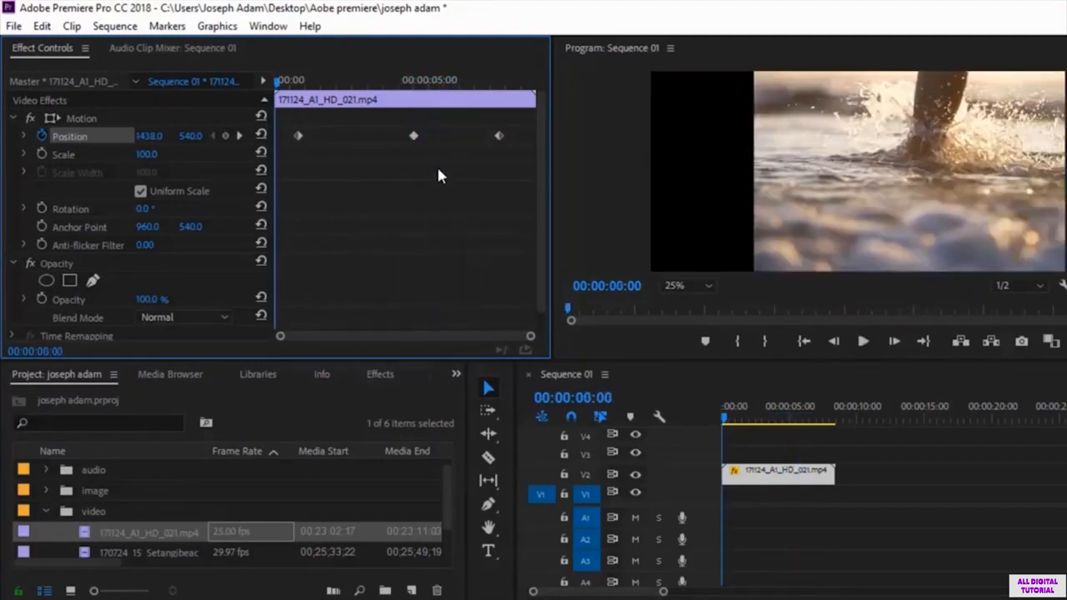
key("space")
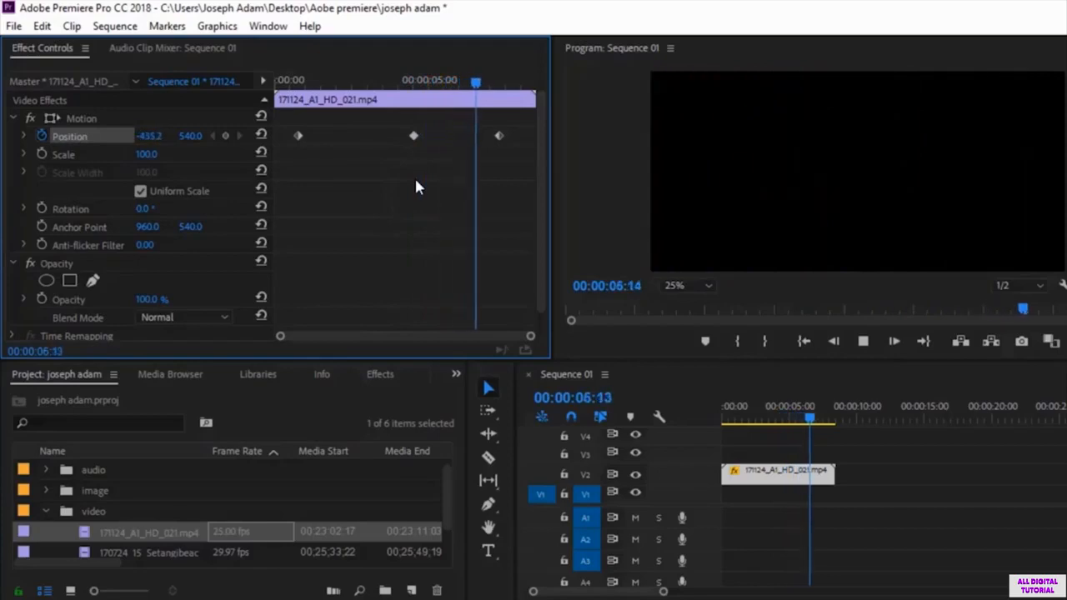
key("space")
left_click_drag(489, 82, 276, 83)
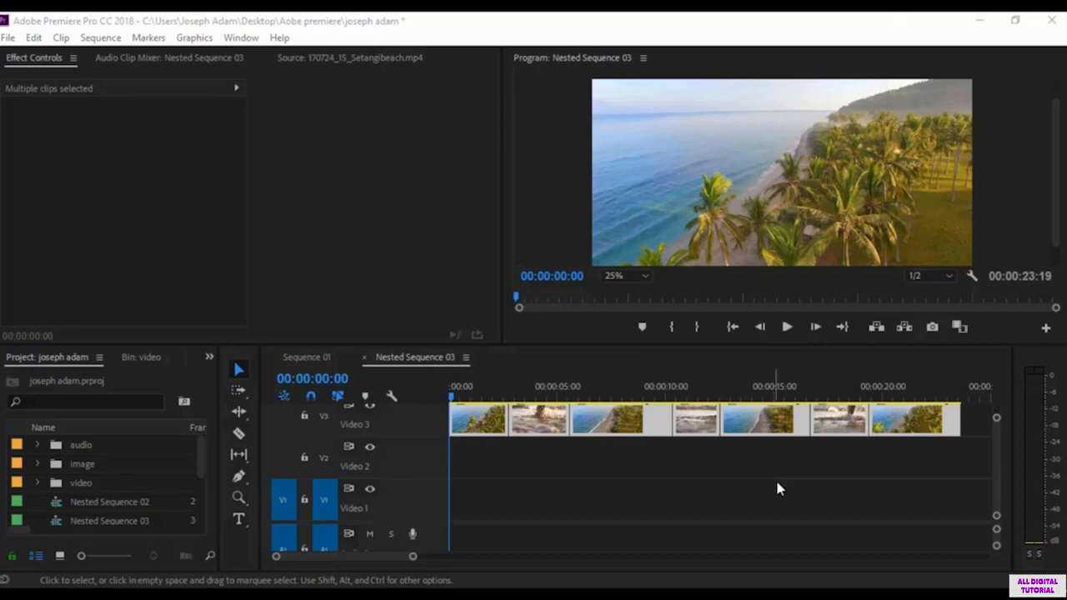
Step: Bring the Video 3 clips of Nested Sequence 03 into view and play through the first two cuts
left_click(996, 468)
scroll(997, 469, "up", 2)
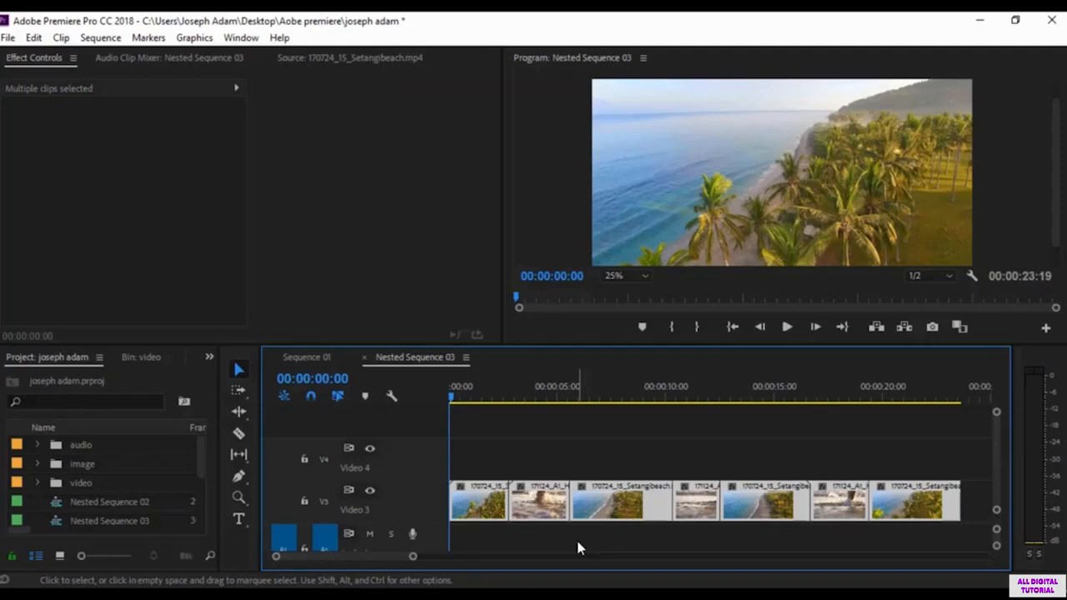
left_click(491, 397)
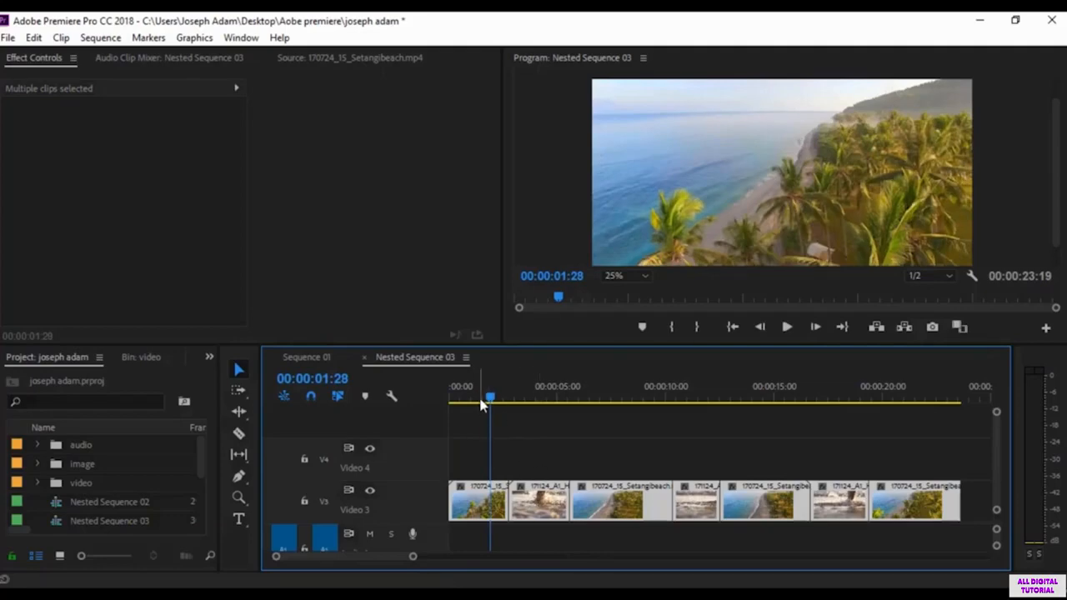
left_click(478, 400)
key("space")
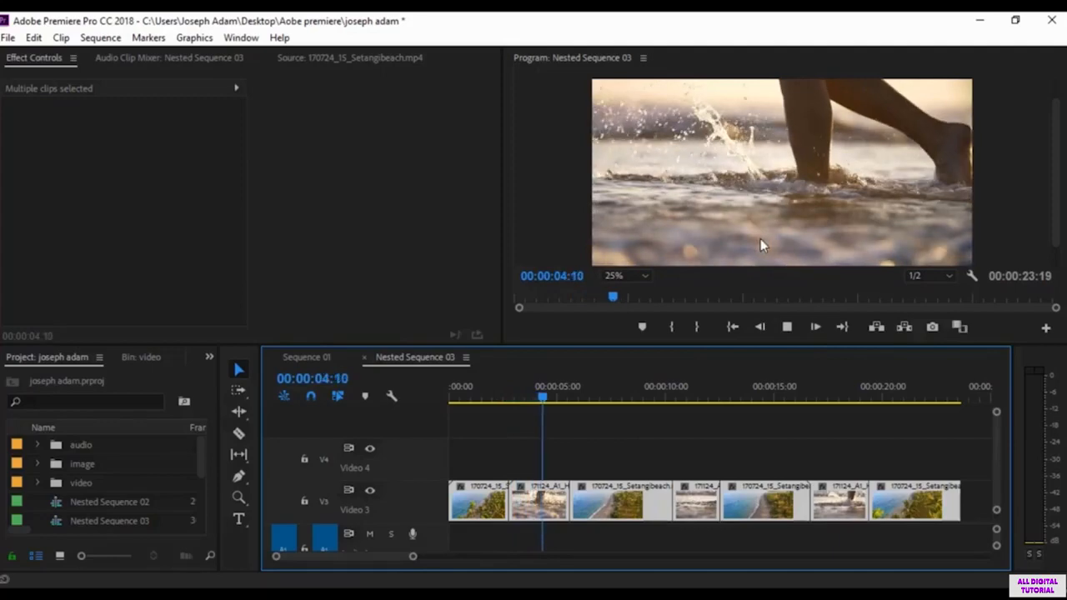
key("space")
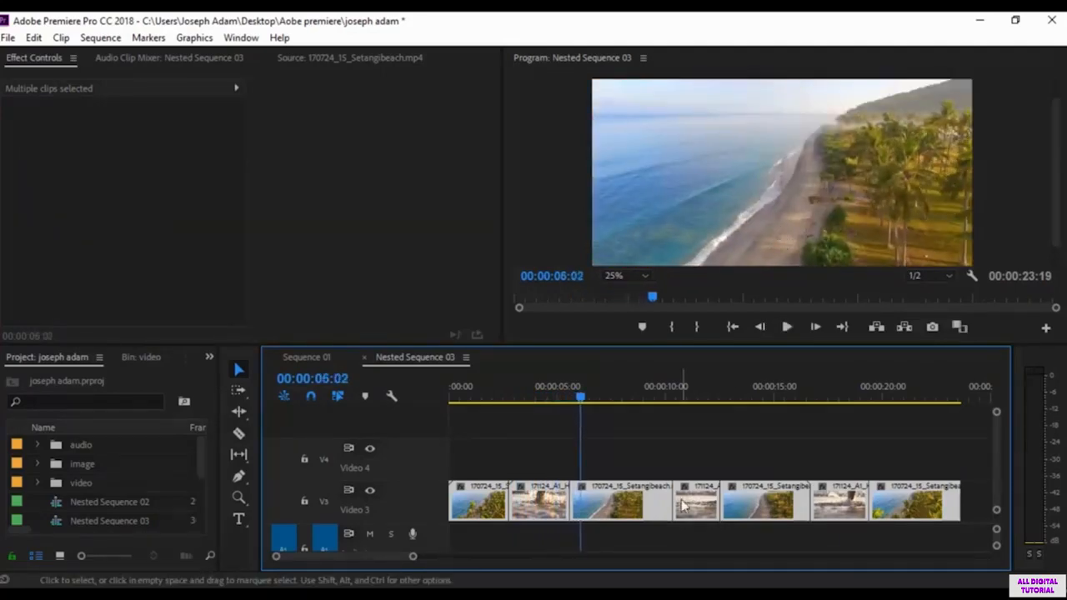
Step: Apply the default transition at the first cut on Video 3, between 170724_15_Setangibeach.mp4 and 171124_A1_HD_021.mp4
left_click(568, 499)
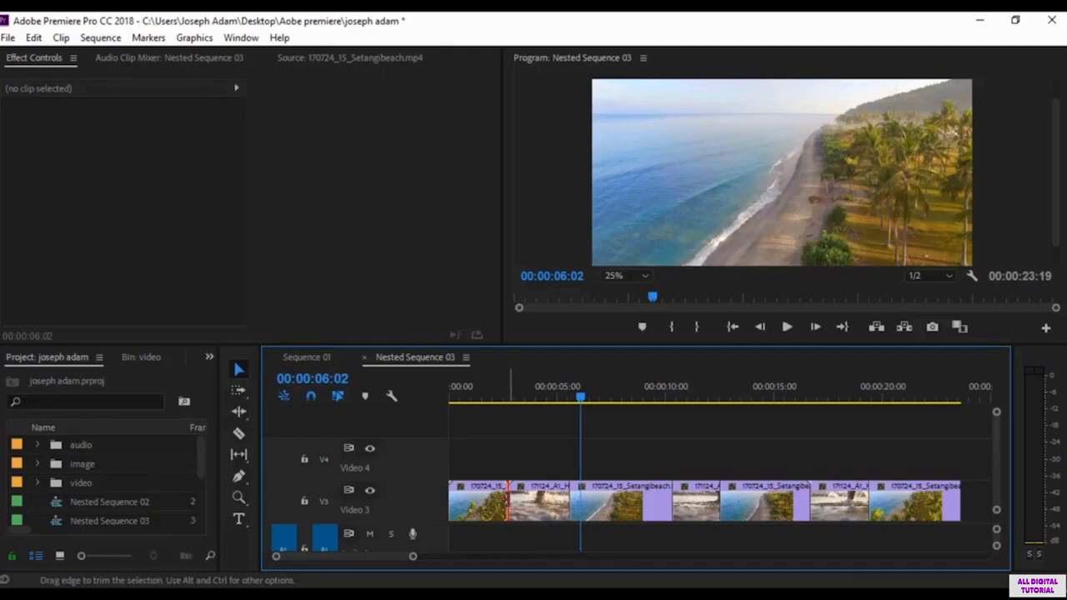
right_click(507, 500)
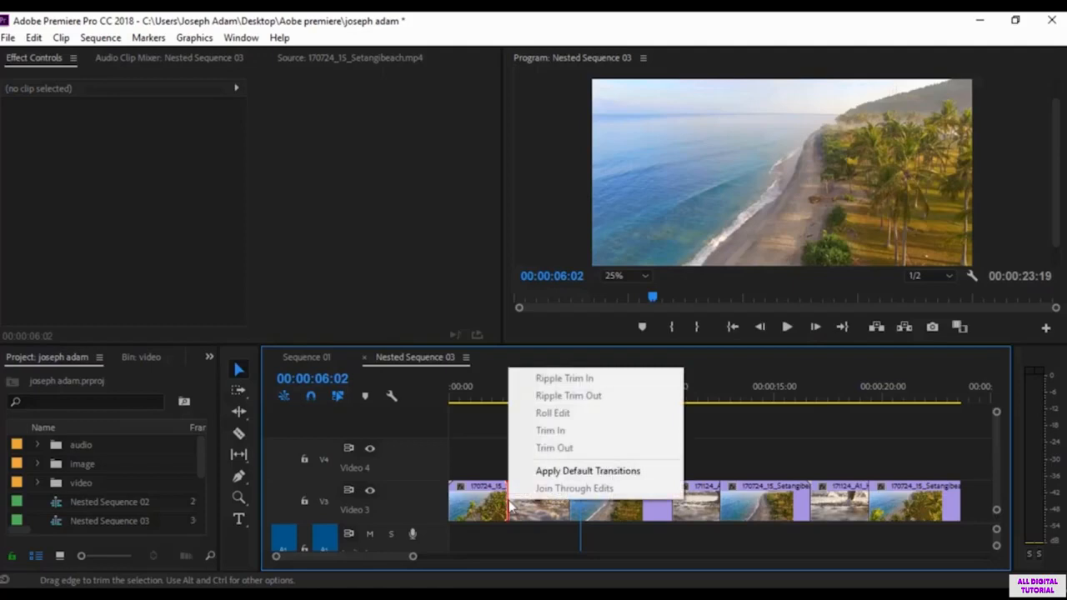
left_click(617, 474)
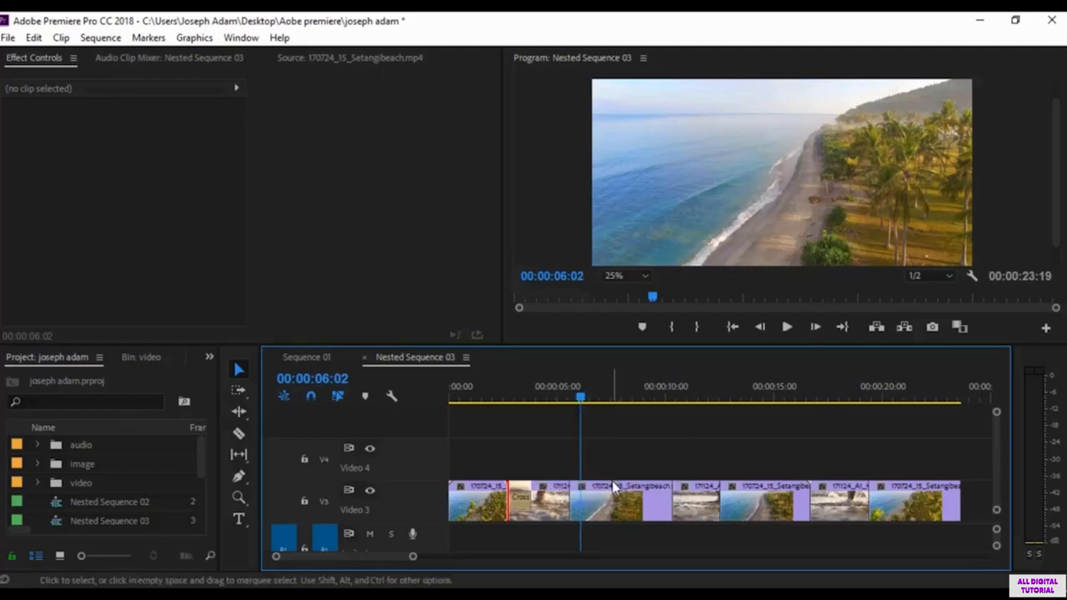
Step: Inspect the Cross Dissolve's settings at the first cut, then preview the transition from 00:00:01:29
left_click_drag(410, 556, 381, 559)
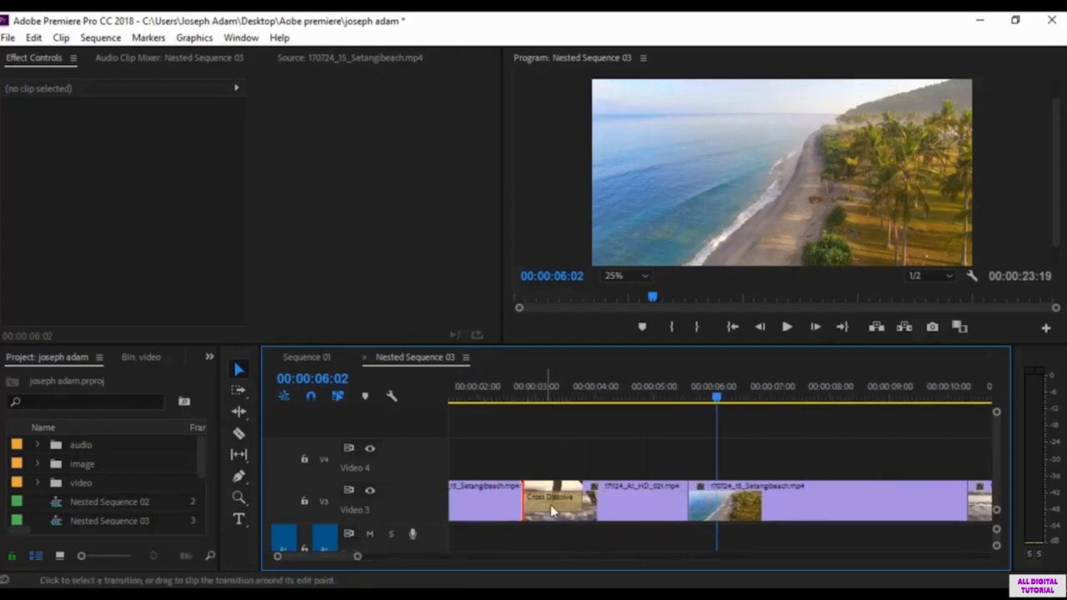
left_click(550, 504)
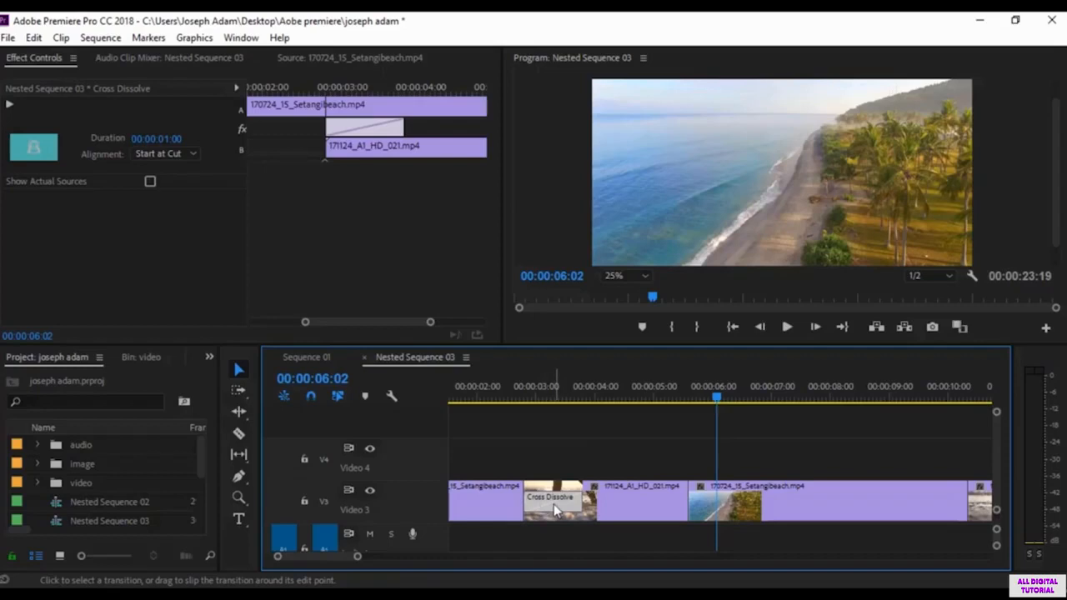
left_click(544, 439)
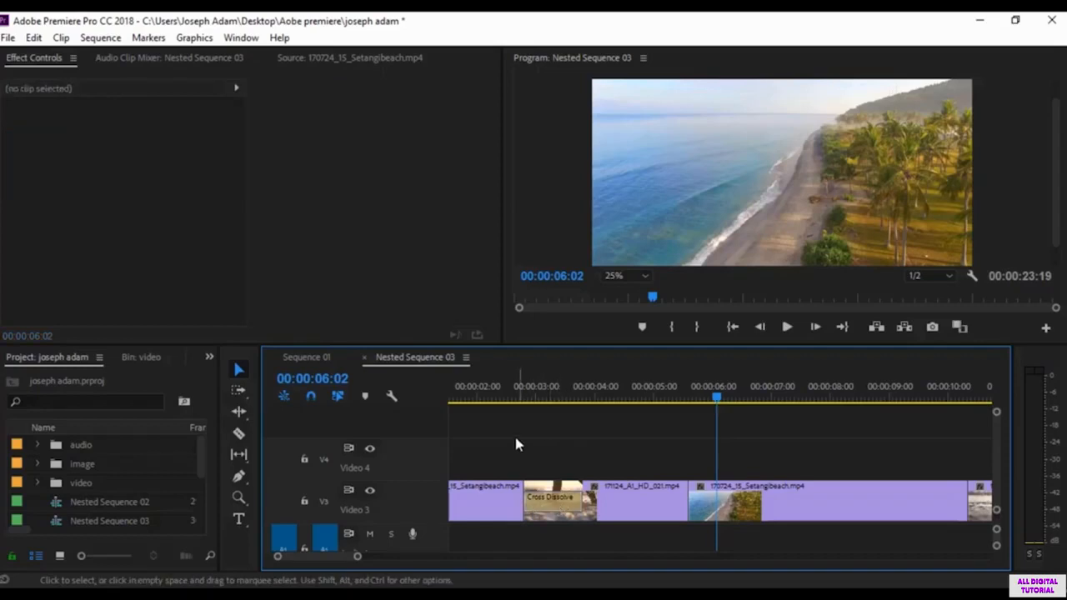
left_click(502, 387)
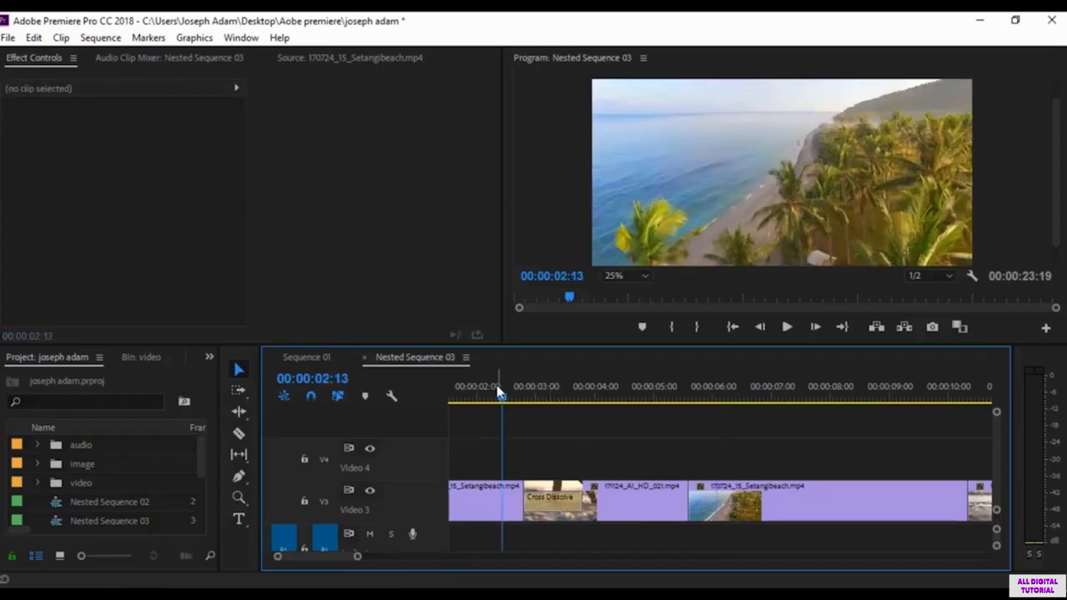
left_click_drag(500, 393, 474, 395)
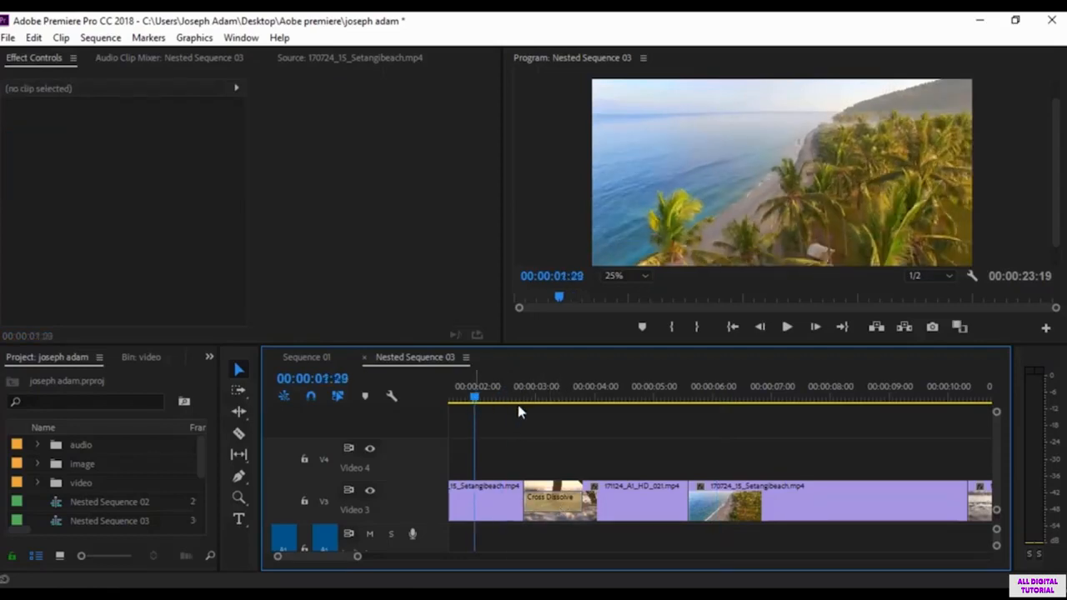
left_click(788, 328)
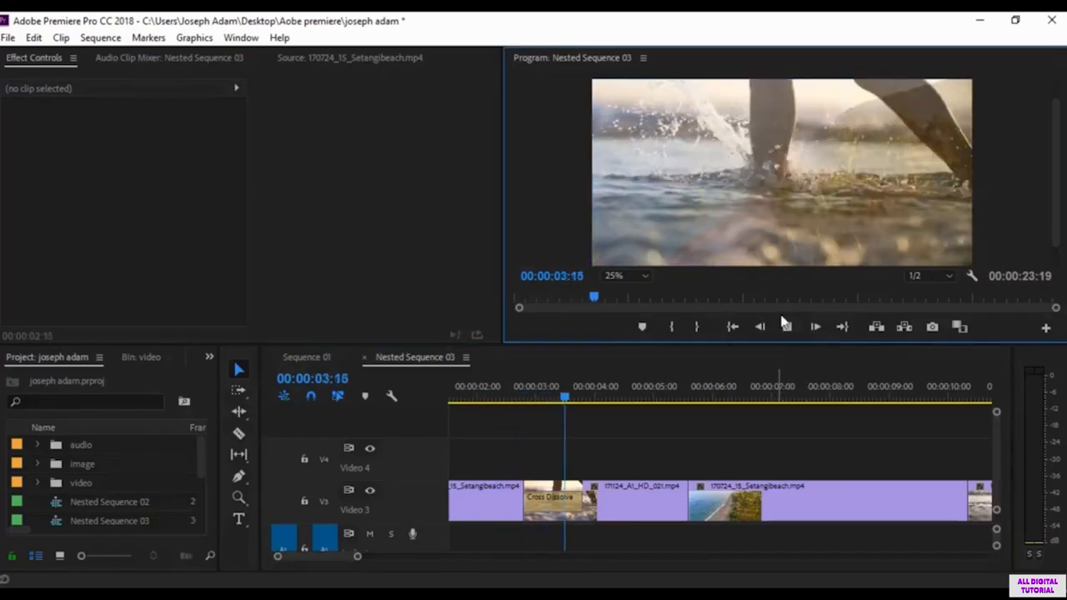
Step: Remove the Cross Dissolve from the first cut on Video 3 and play through the bare cut
key("space")
left_click(555, 507)
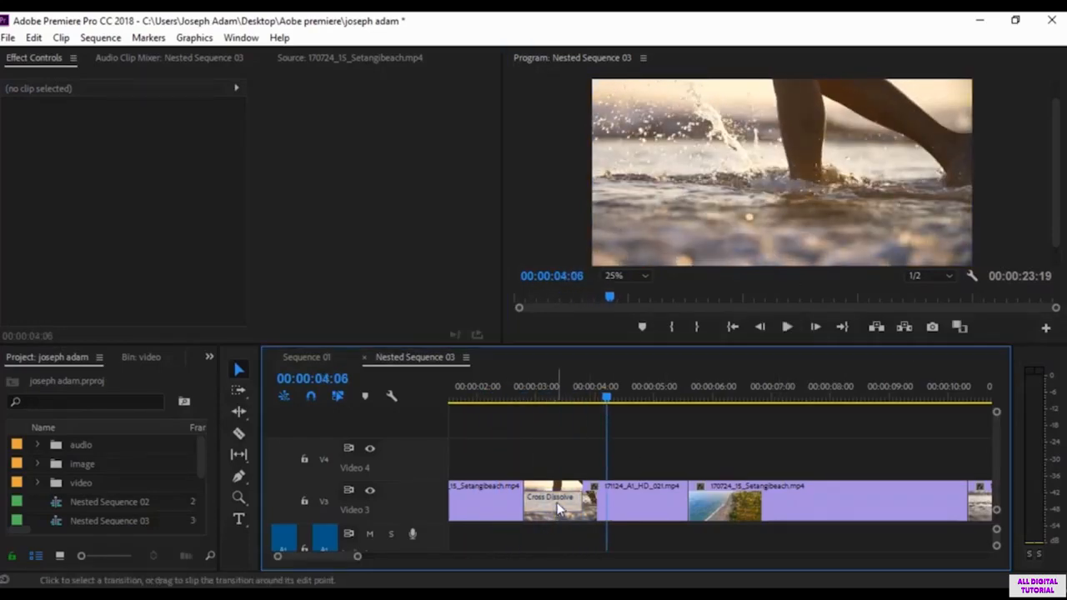
left_click(627, 447)
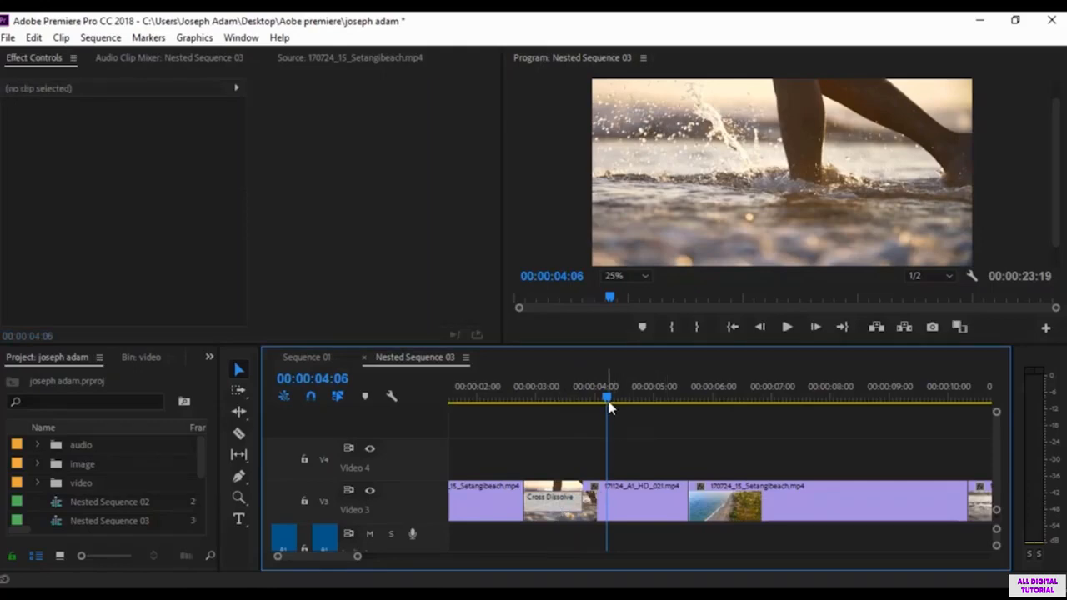
left_click_drag(609, 400, 493, 399)
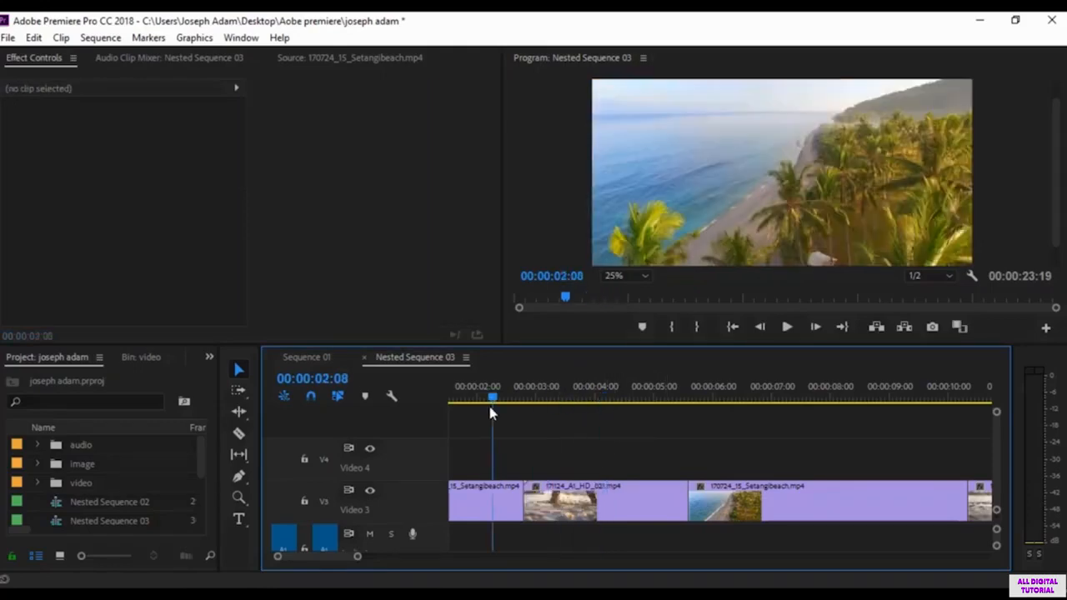
key("space")
key("space")
left_click(498, 398)
key("space")
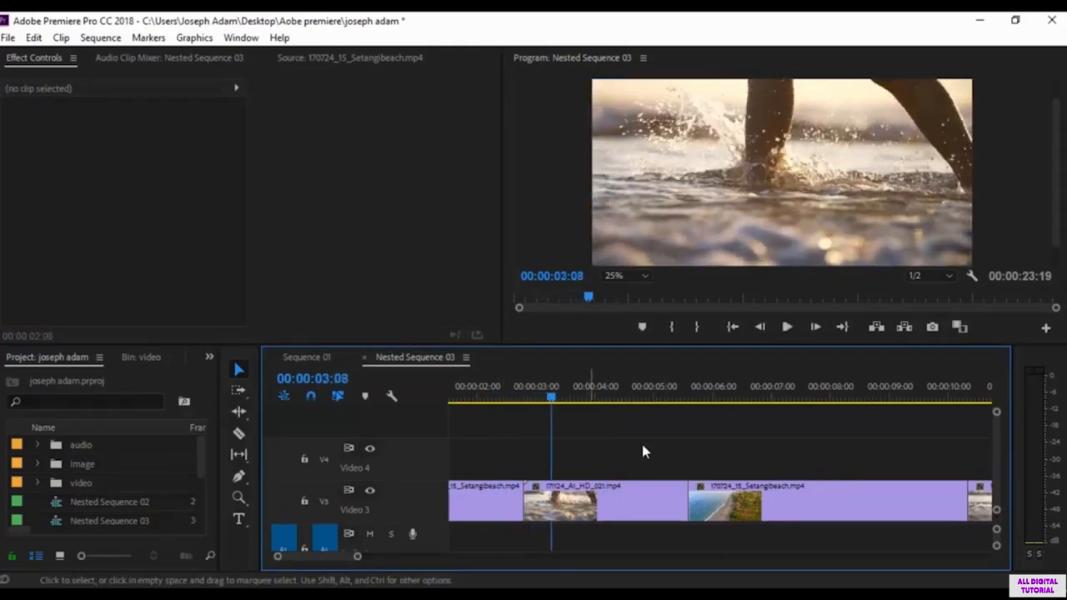
Step: Apply the default transition at the first Video 3 cut again and preview it from just before the cut
right_click(528, 500)
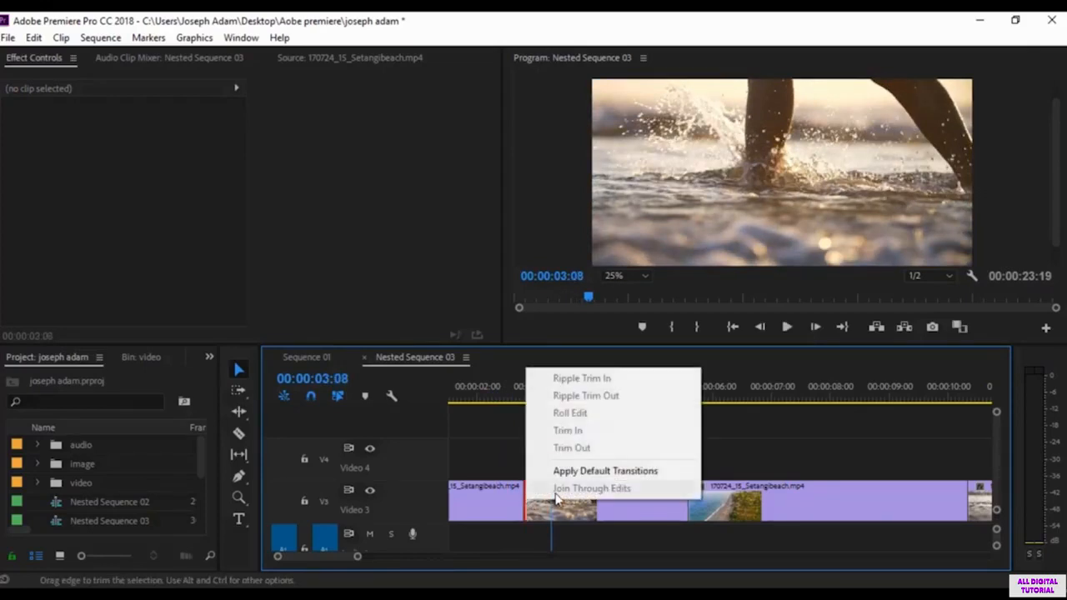
left_click(611, 473)
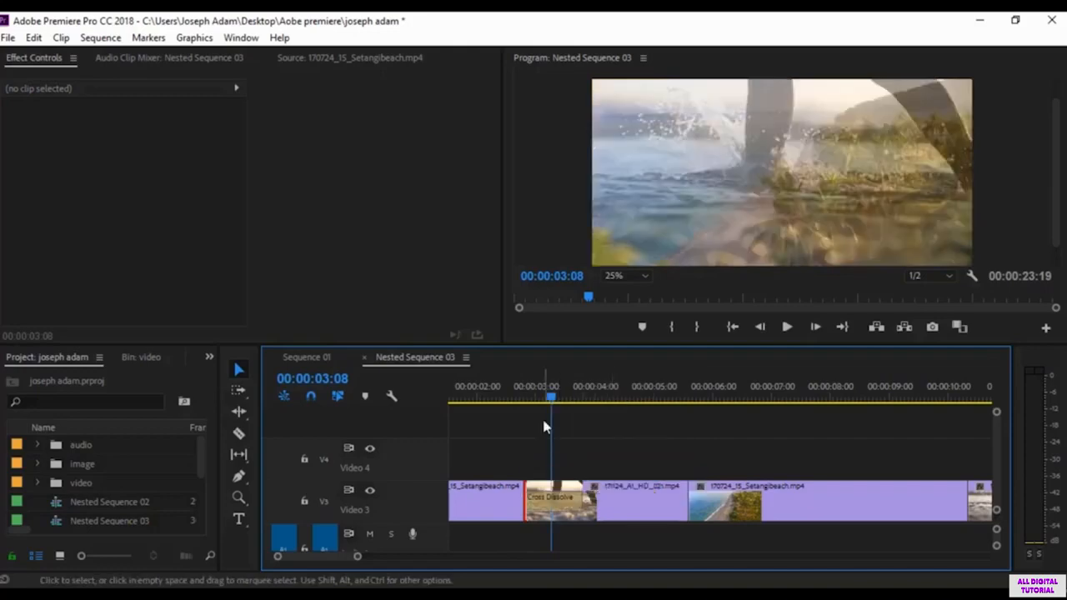
left_click(487, 392)
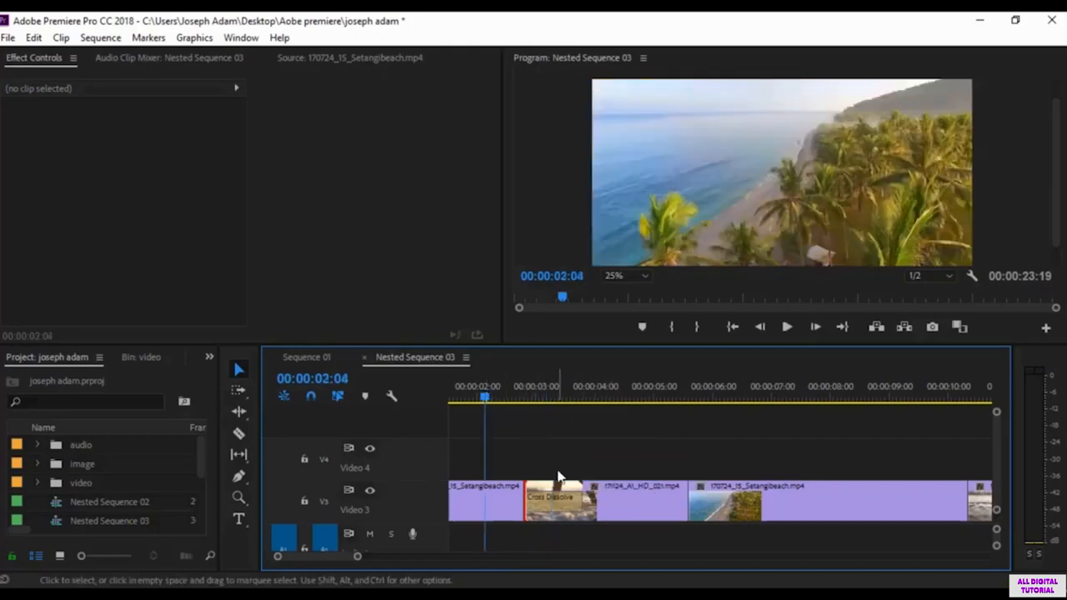
key("space")
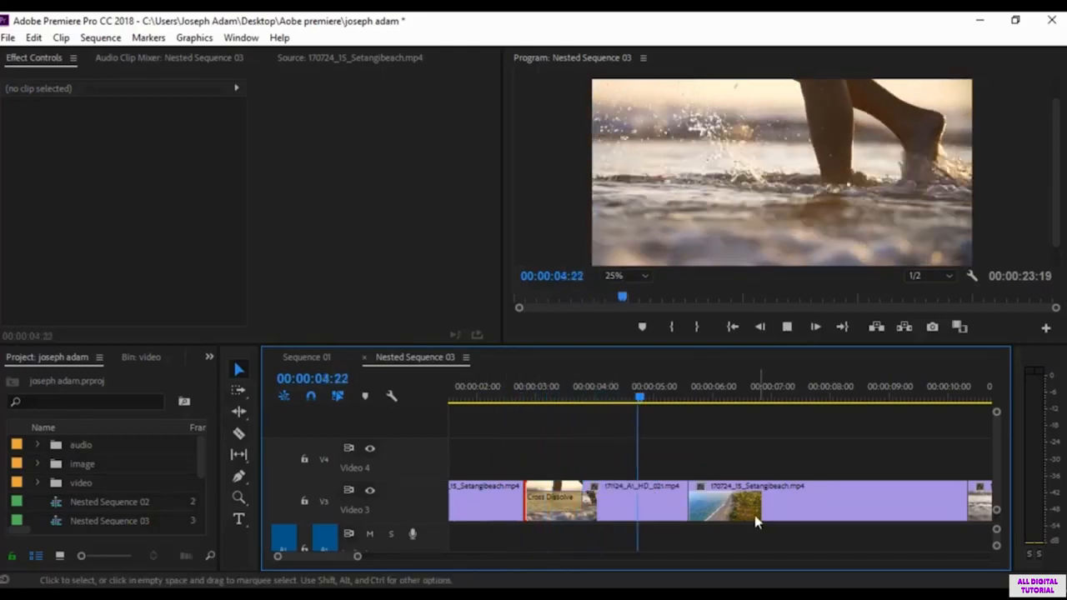
key("space")
Step: Apply the default transition at the second cut, between 171124_A1_HD_021.mp4 and 170724_15_Setangibeach.mp4, and play through both transitions
right_click(686, 498)
left_click(726, 471)
left_click(495, 391)
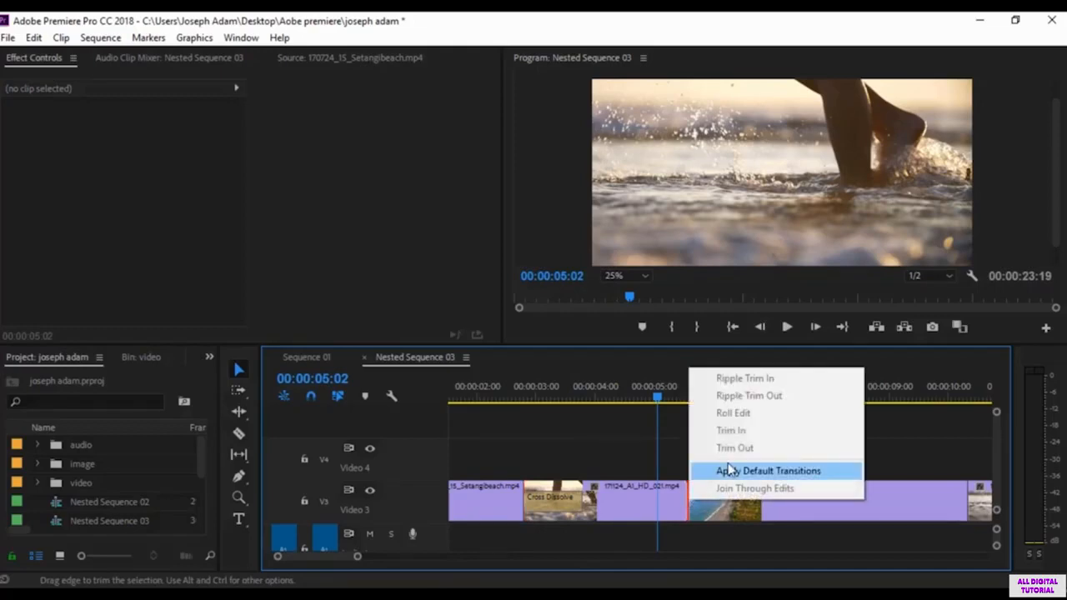
key("space")
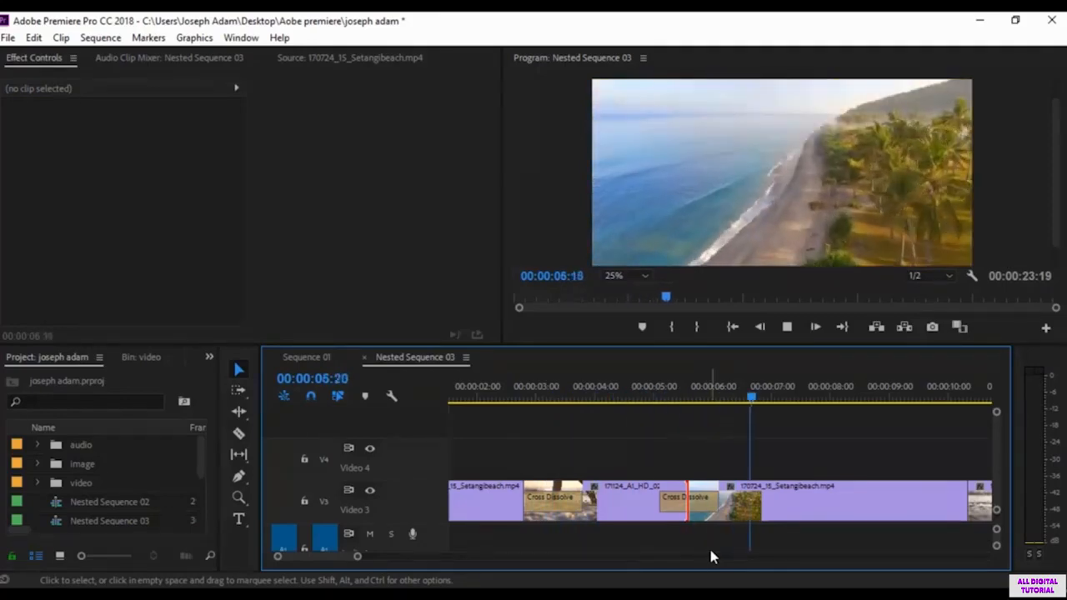
key("space")
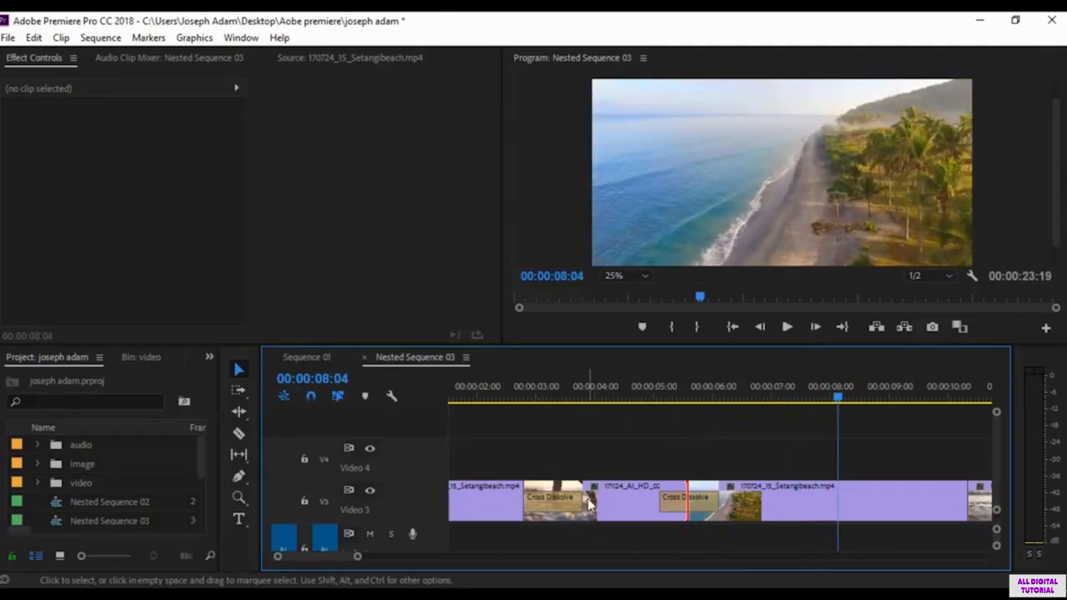
Step: Try a longer Cross Dissolve at the first cut, then trim its duration to 00:00:00:26 and preview it
left_click(549, 505)
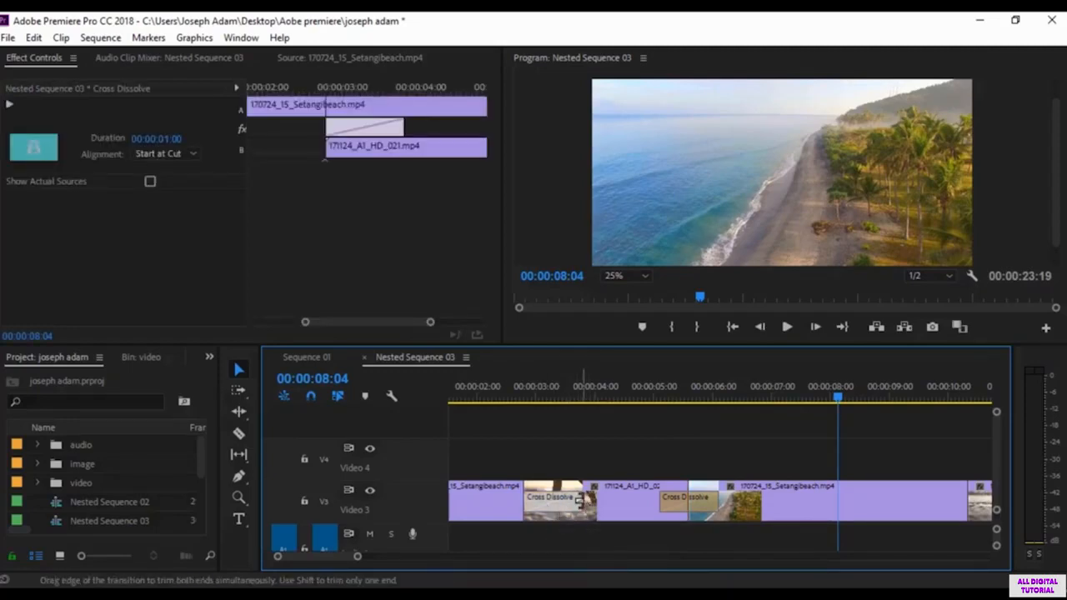
left_click_drag(581, 500, 627, 501)
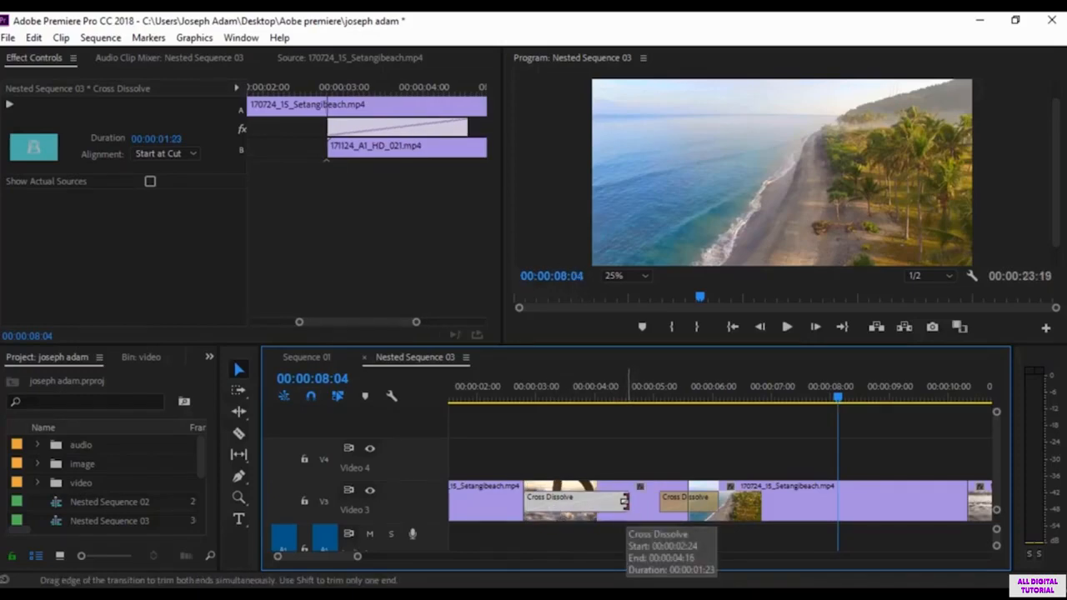
left_click_drag(624, 501, 597, 501)
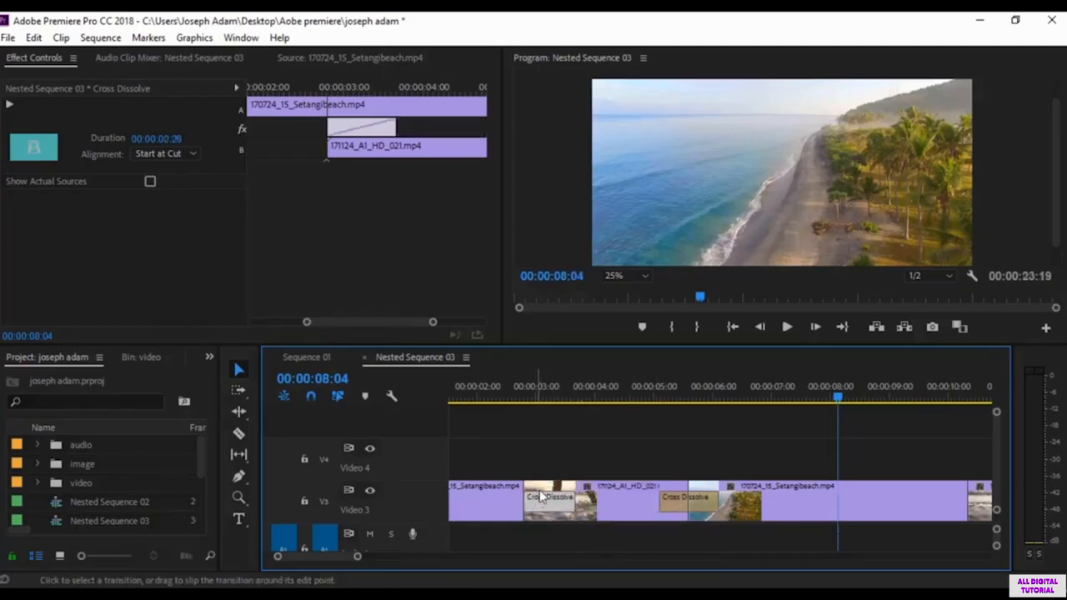
left_click(498, 389)
key("space")
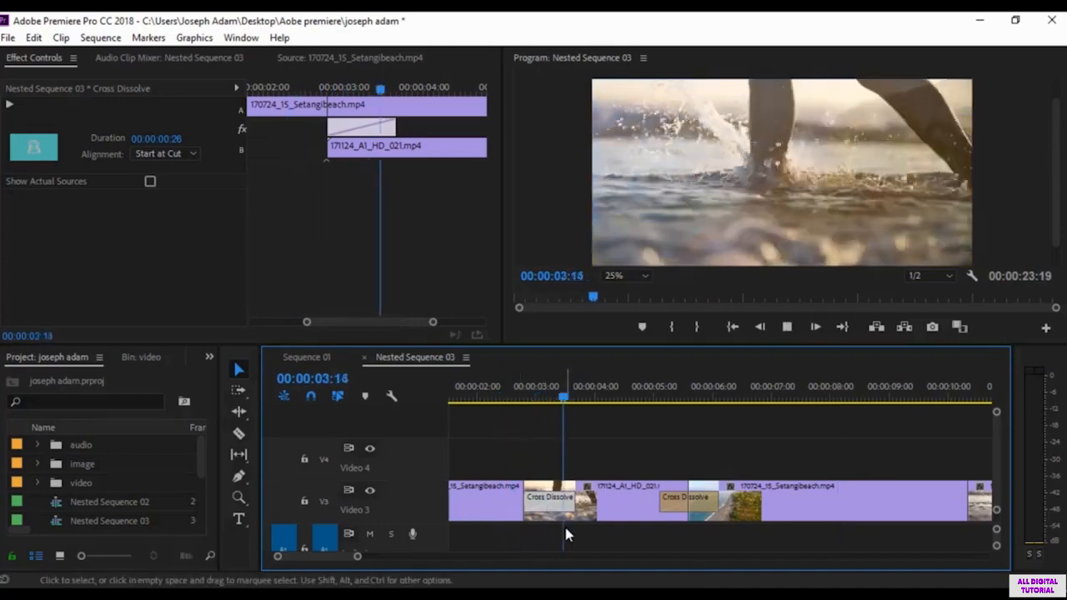
key("space")
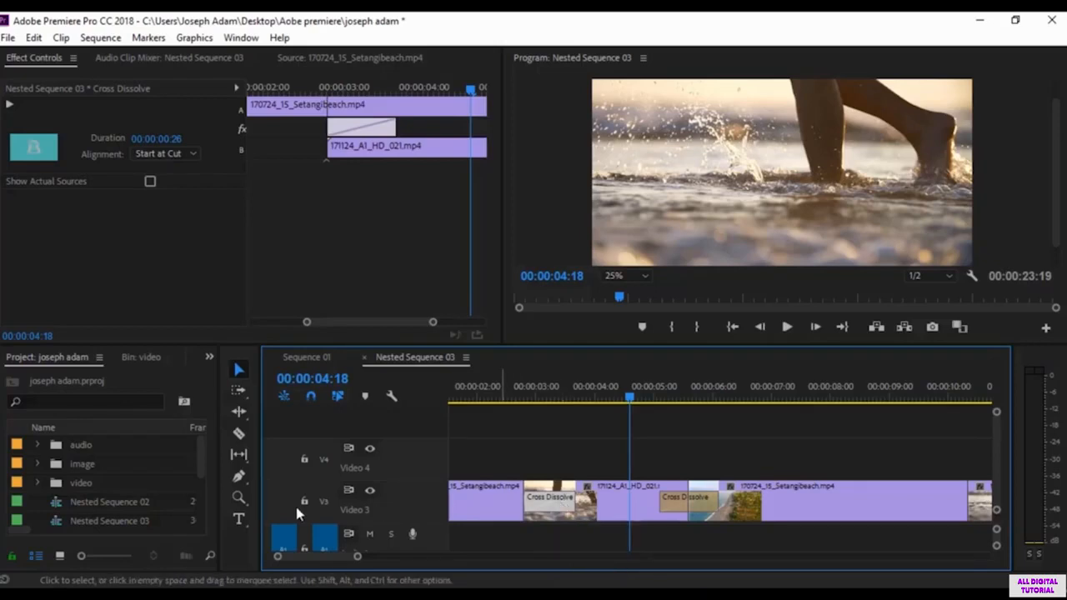
Step: Show the Effects library in place of the project contents and check where its display can be enabled
scroll(50, 477, "down", 1)
scroll(50, 477, "down", 2)
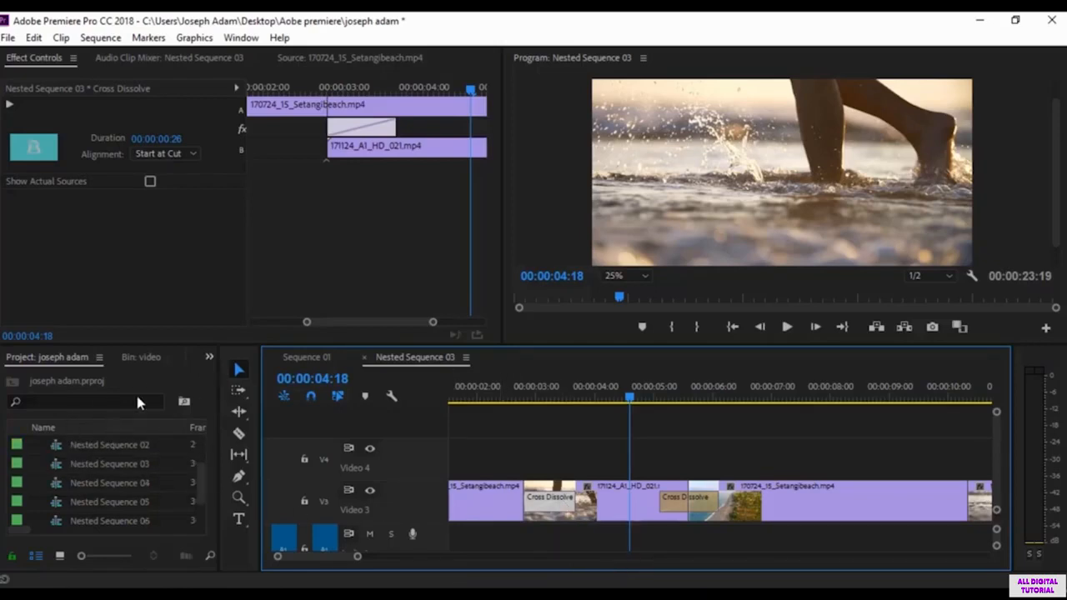
left_click(208, 358)
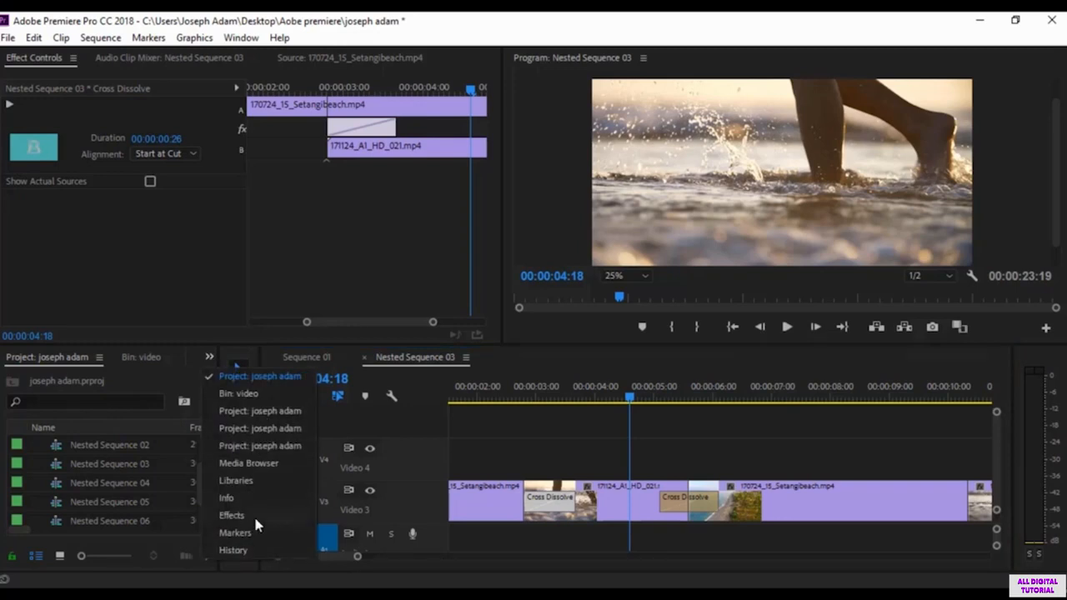
left_click(232, 516)
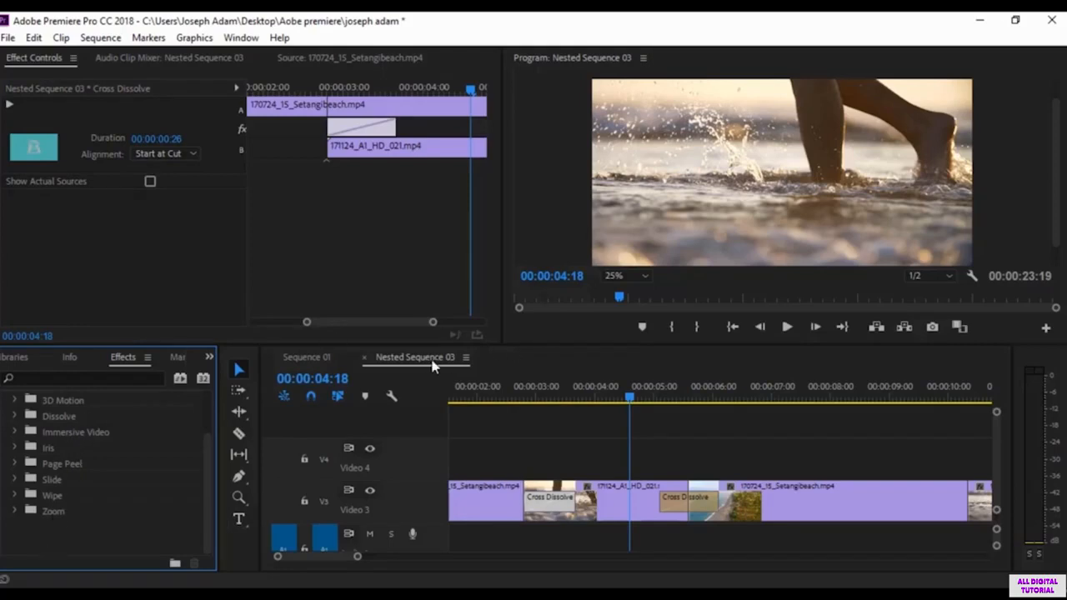
left_click(240, 38)
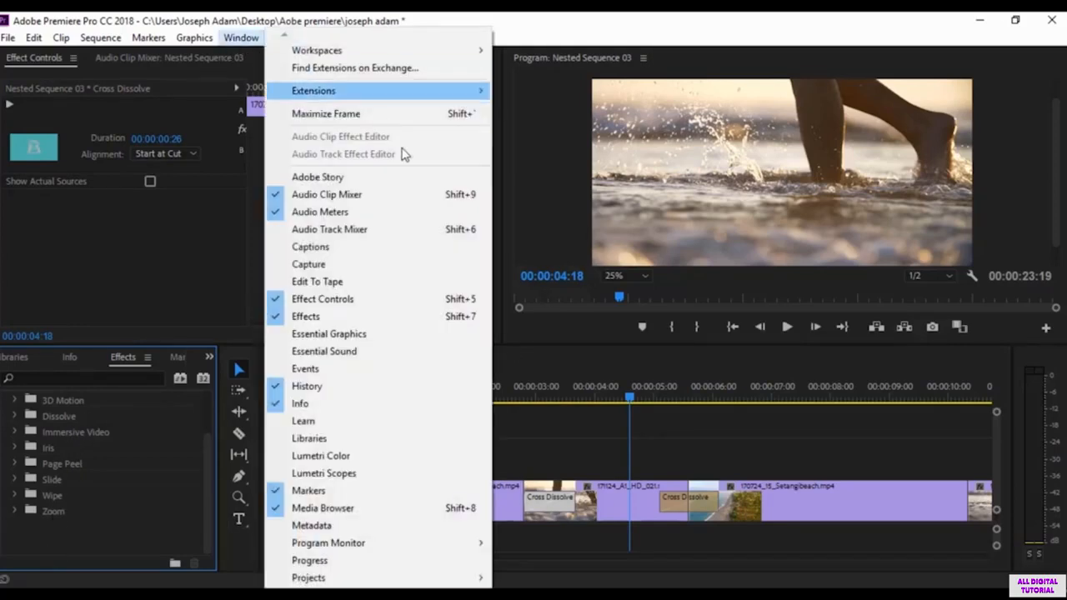
left_click(76, 543)
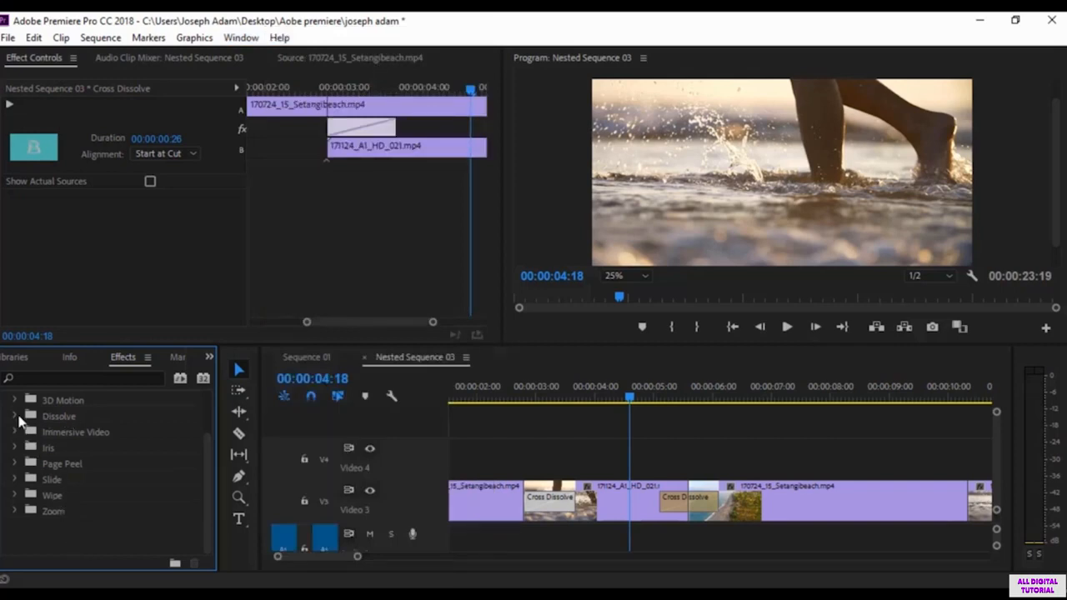
Step: Look through the categories under Video Transitions, including the transitions in the Dissolve group
left_click(15, 416)
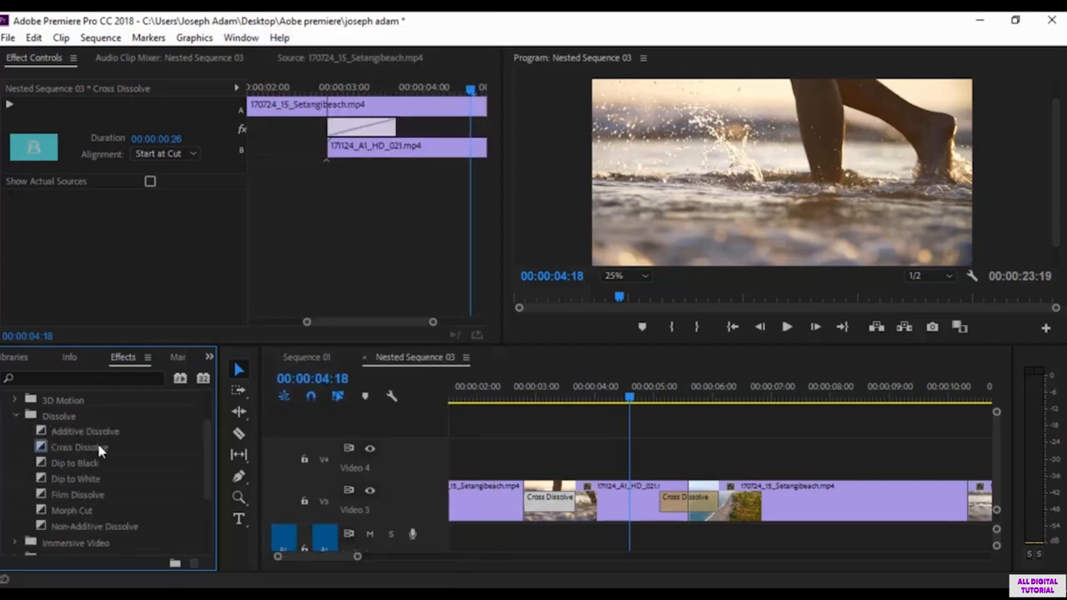
scroll(111, 479, "down", 3)
scroll(82, 455, "up", 9)
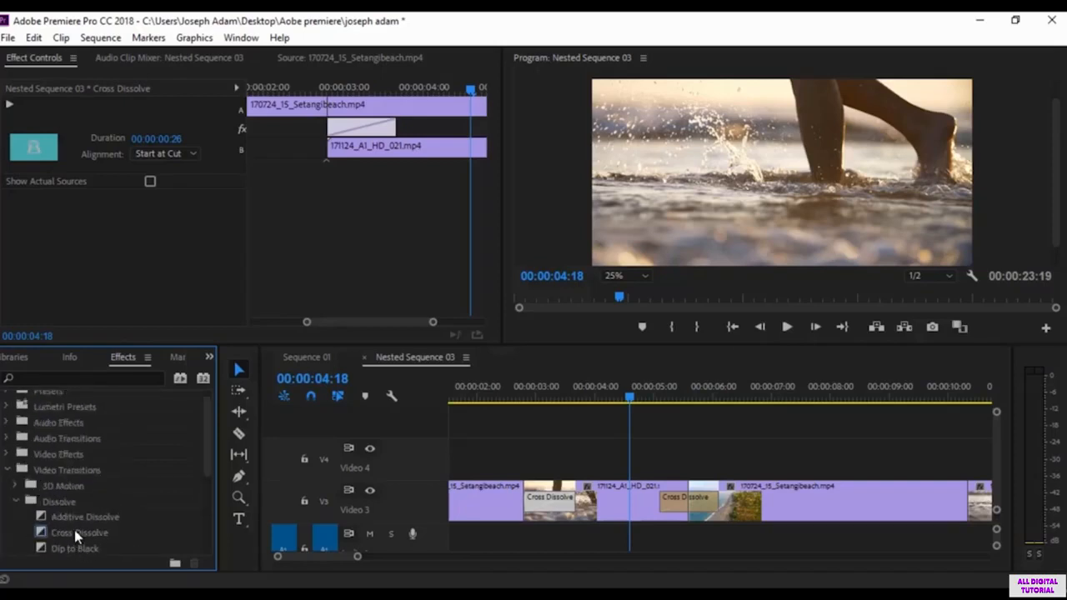
left_click(7, 470)
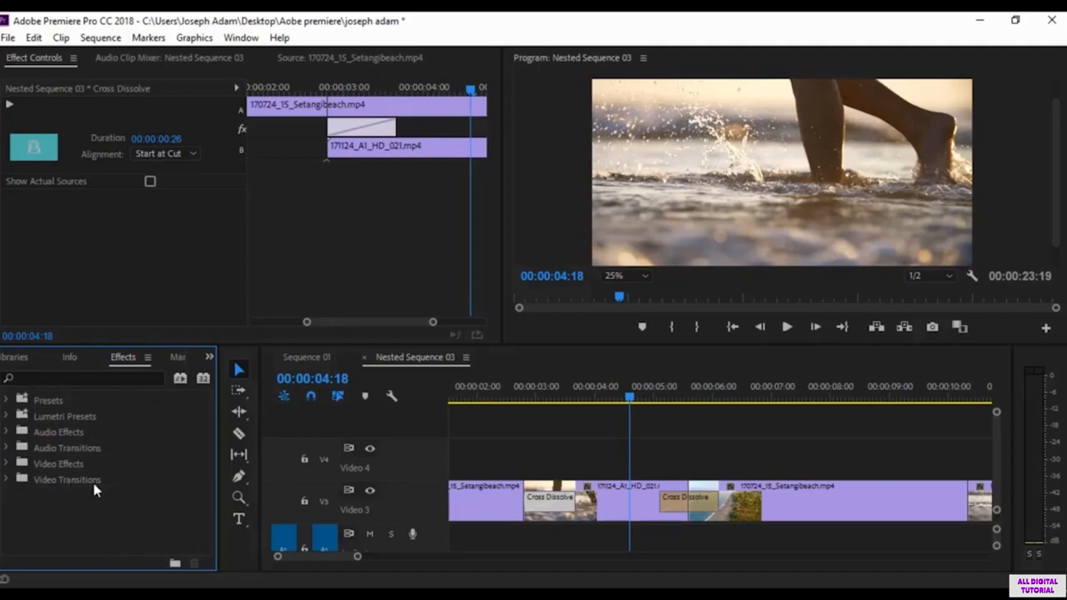
left_click(6, 480)
scroll(93, 513, "down", 2)
left_click(17, 479)
scroll(105, 504, "down", 2)
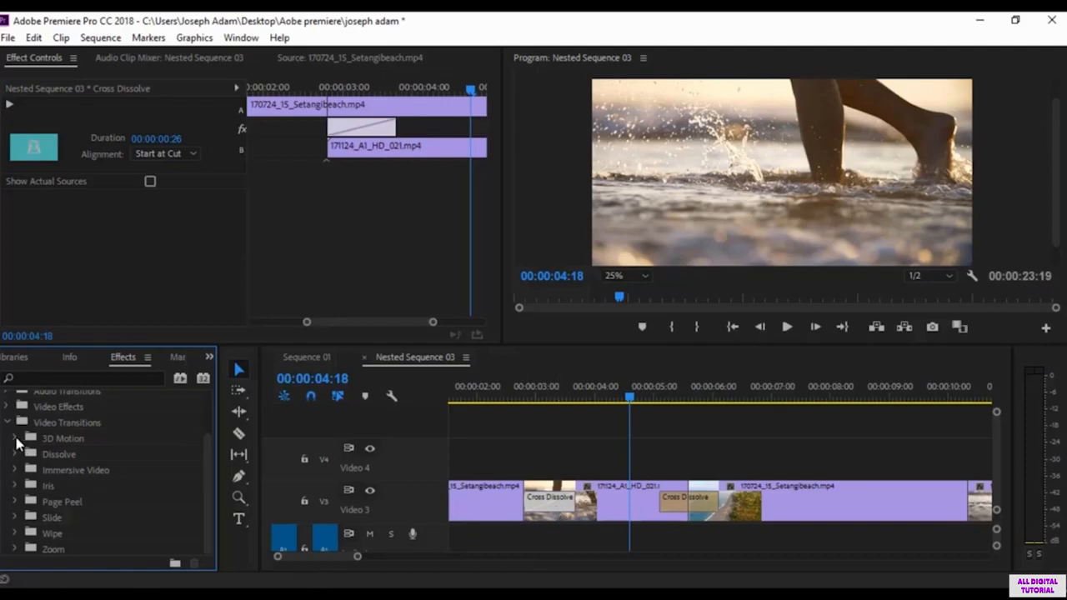
Step: Replace the Cross Dissolve at the first cut with the 3D Motion transition Cube Spin and preview it twice
left_click(15, 439)
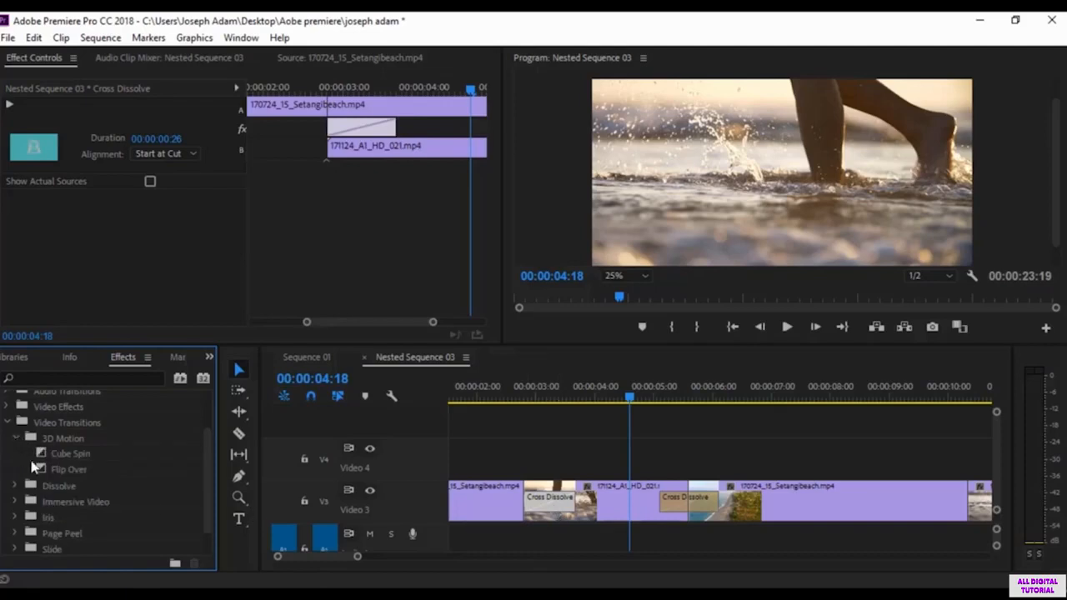
left_click(73, 454)
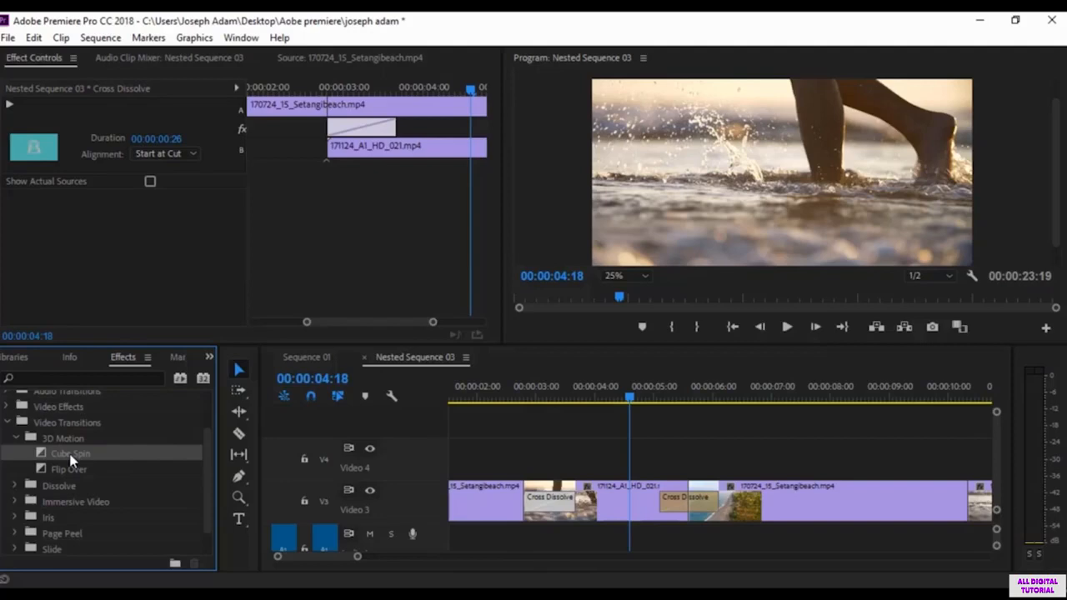
left_click_drag(70, 458, 546, 503)
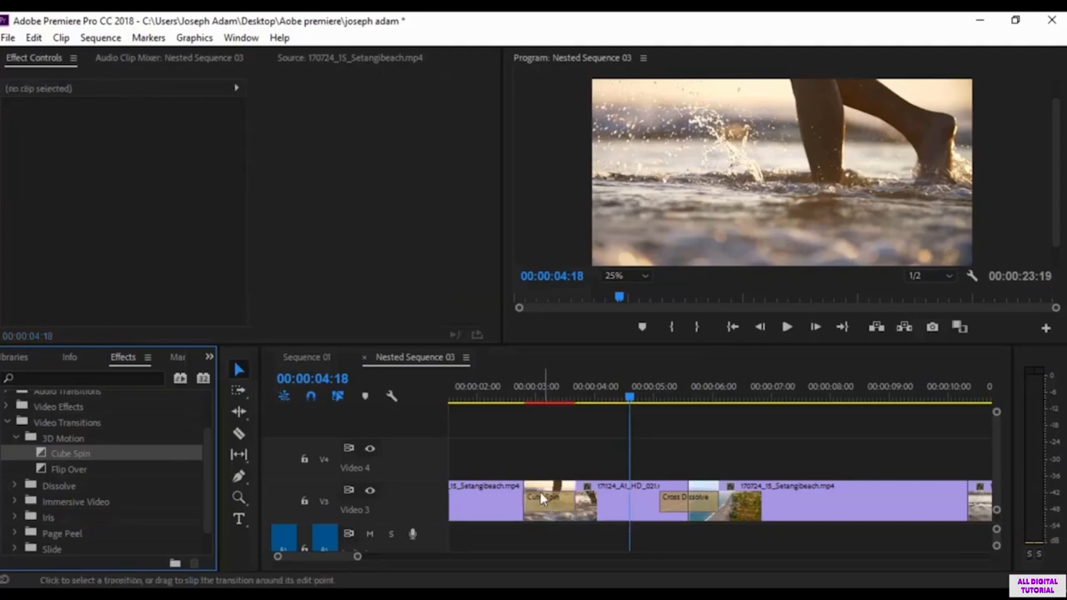
left_click(496, 391)
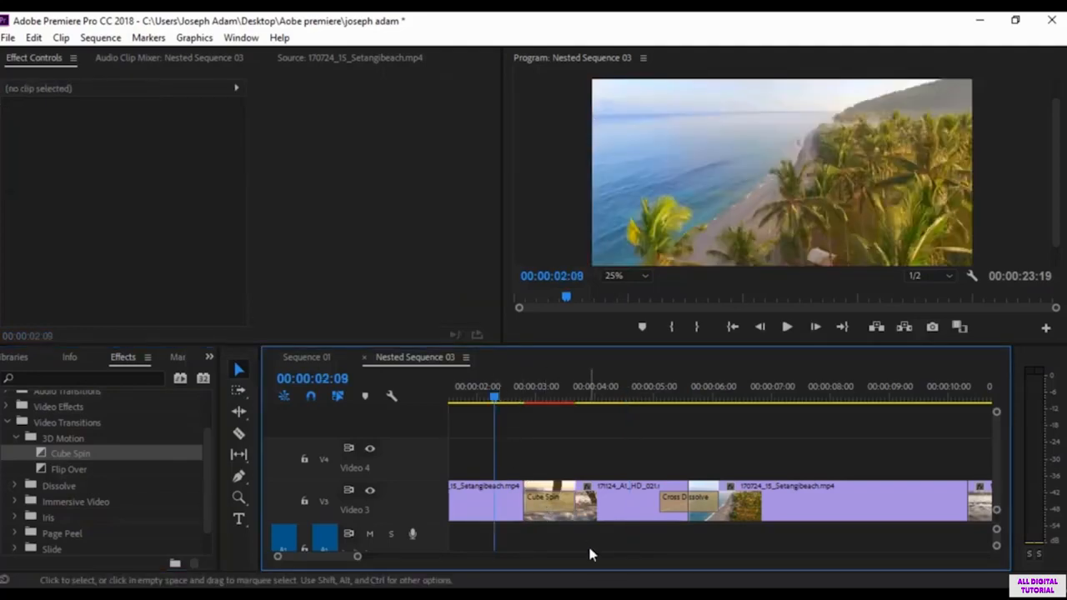
key("space")
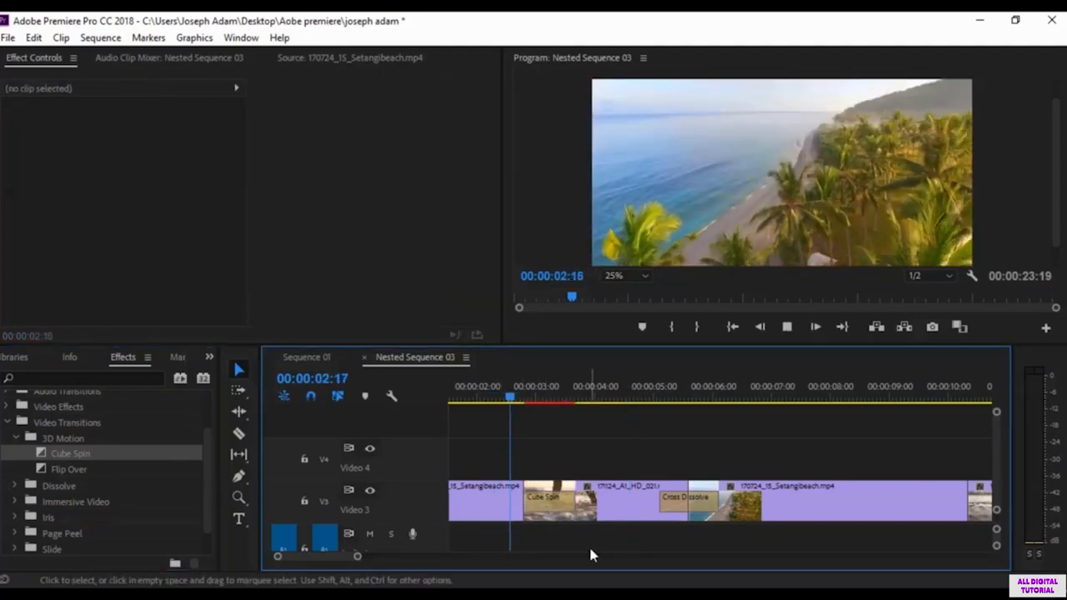
key("space")
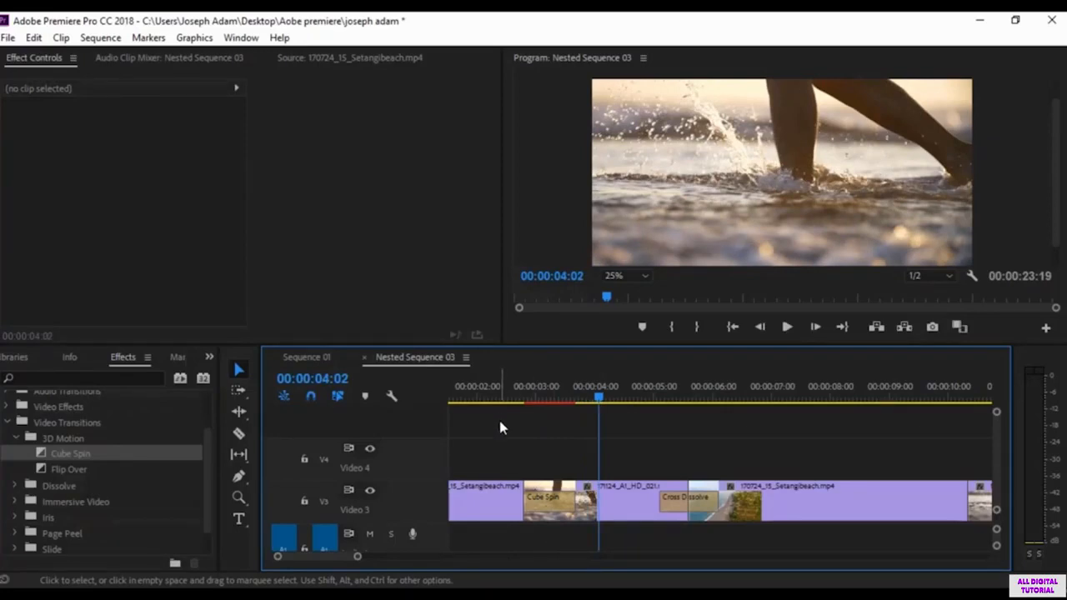
left_click(500, 392)
key("space")
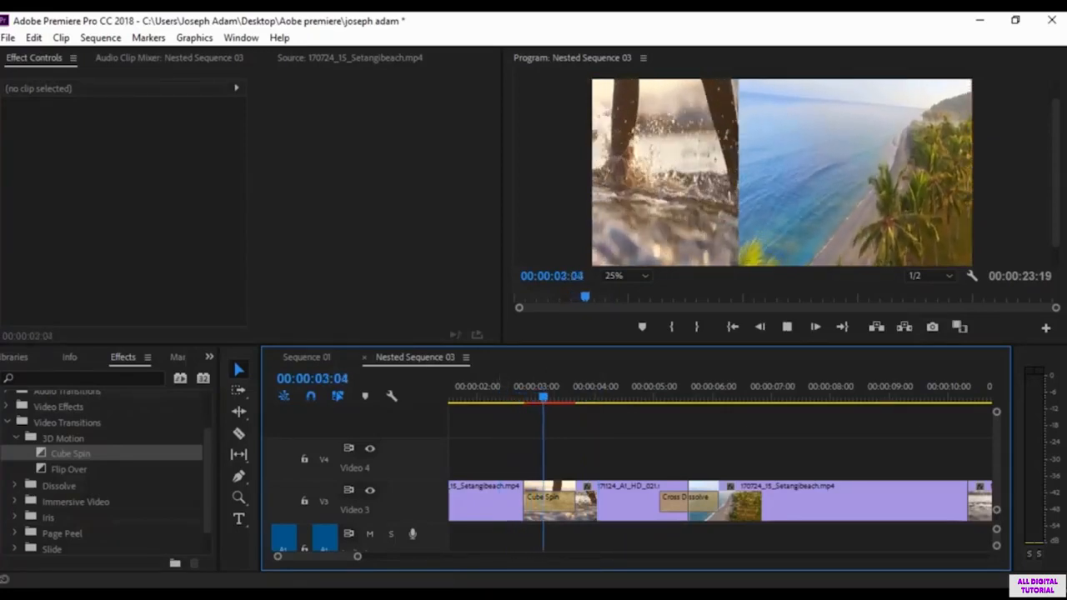
key("space")
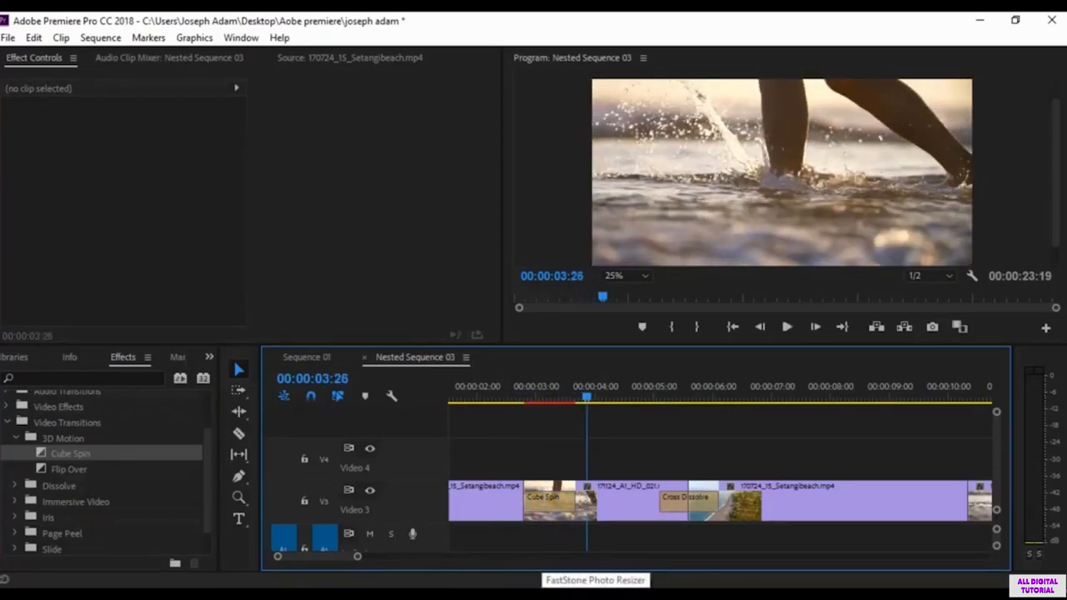
Step: Replace the Cube Spin at the first cut with the Flip Over transition and preview it
left_click(73, 476)
left_click_drag(55, 471, 554, 510)
left_click(489, 402)
key("space")
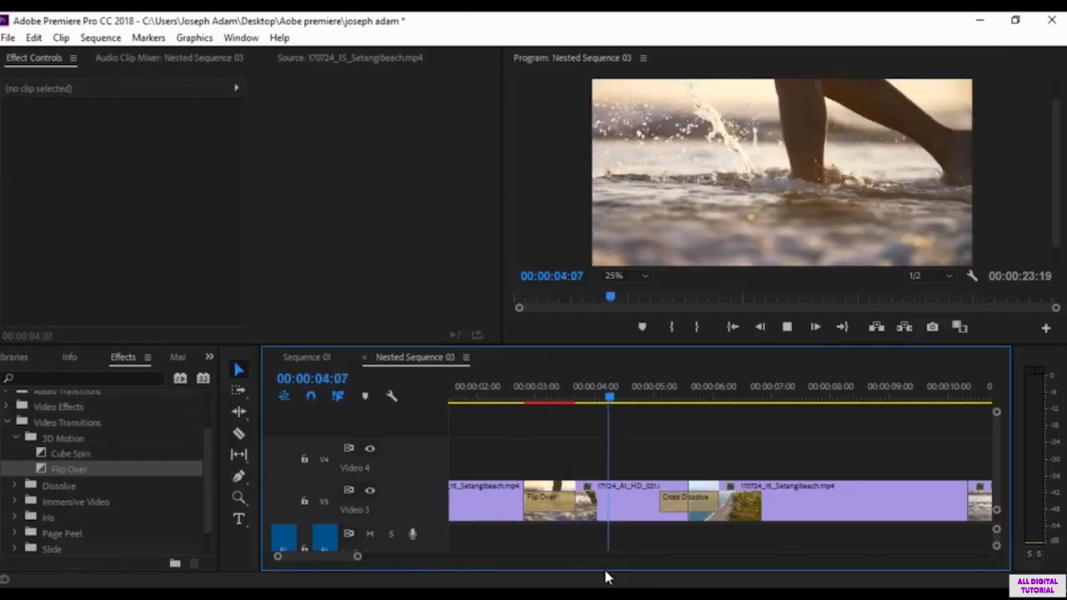
key("space")
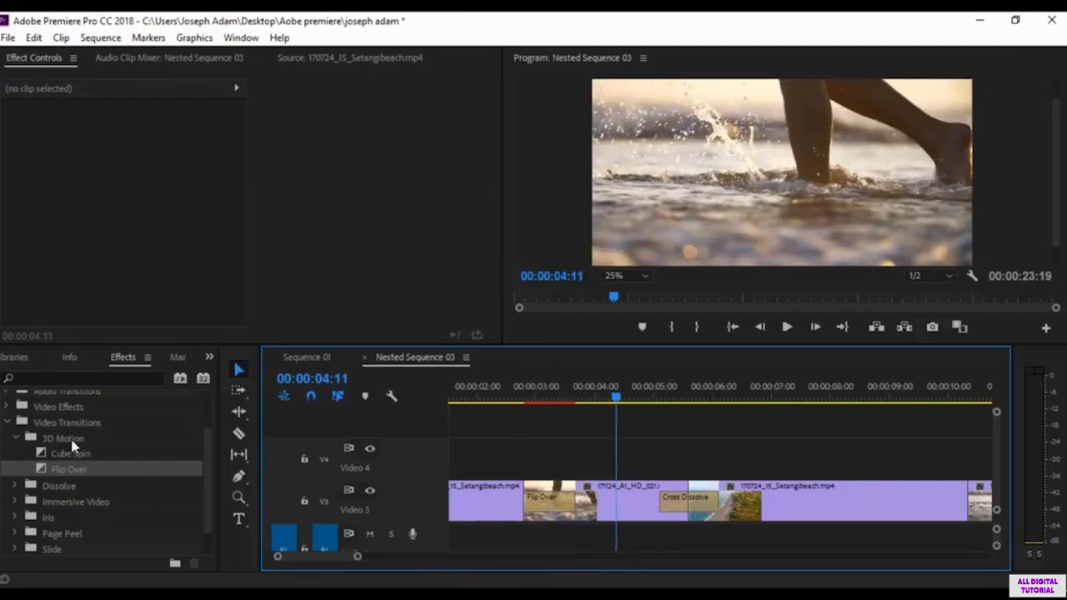
Step: Replace the Flip Over at the first cut with the Page Peel transition and play through it
left_click(16, 438)
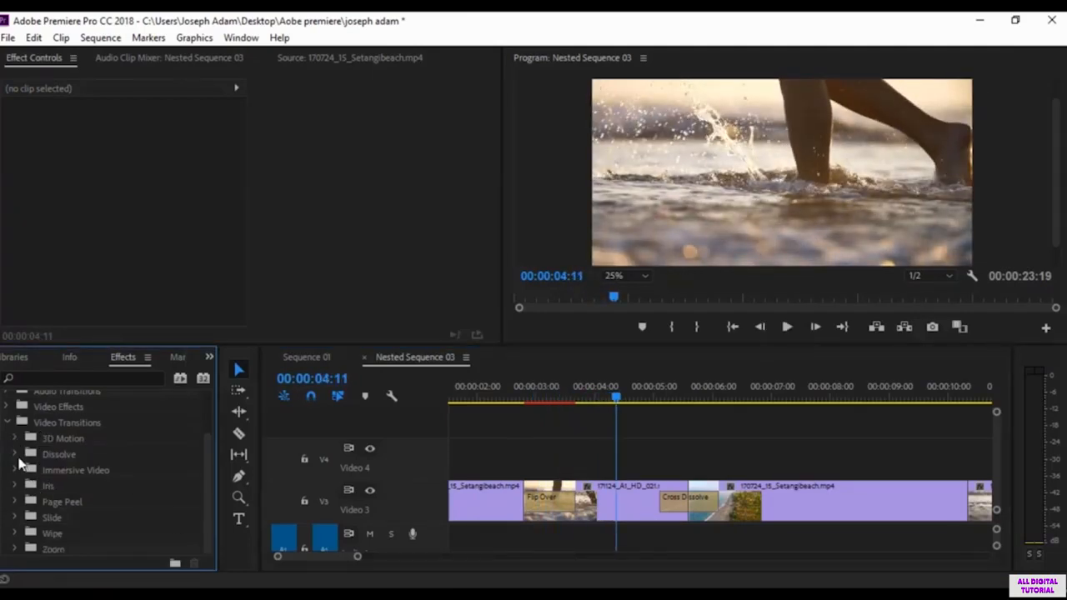
left_click(13, 502)
scroll(67, 500, "down", 1)
left_click(66, 490)
left_click_drag(67, 492, 542, 500)
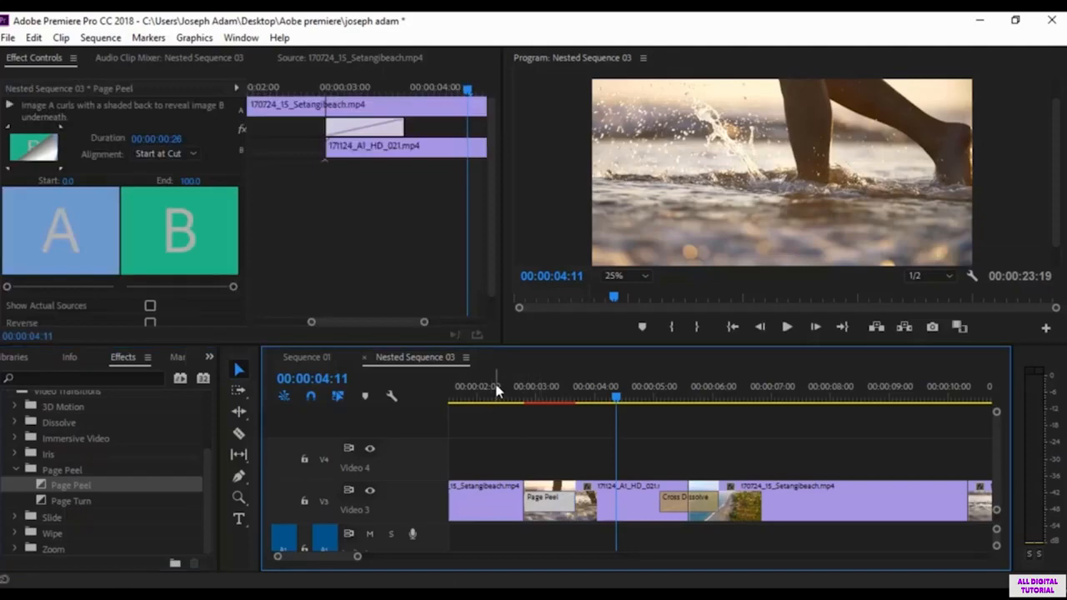
left_click(498, 386)
key("space")
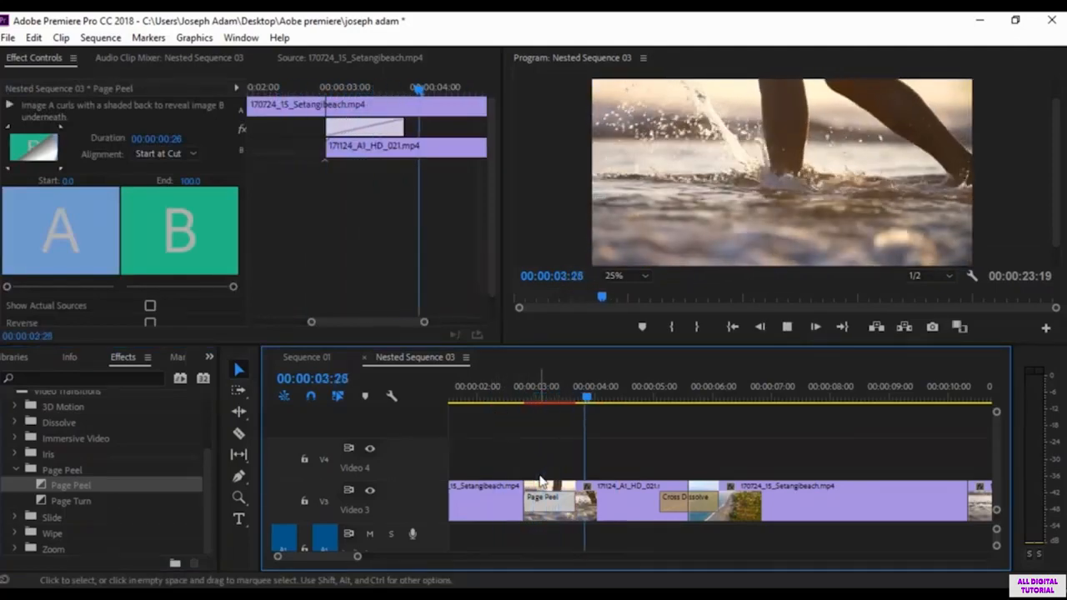
key("space")
Step: Replace the Page Peel at the first cut with the Slide group's Band Slide transition and preview it
left_click(15, 517)
scroll(75, 508, "down", 1)
left_click_drag(78, 484, 541, 499)
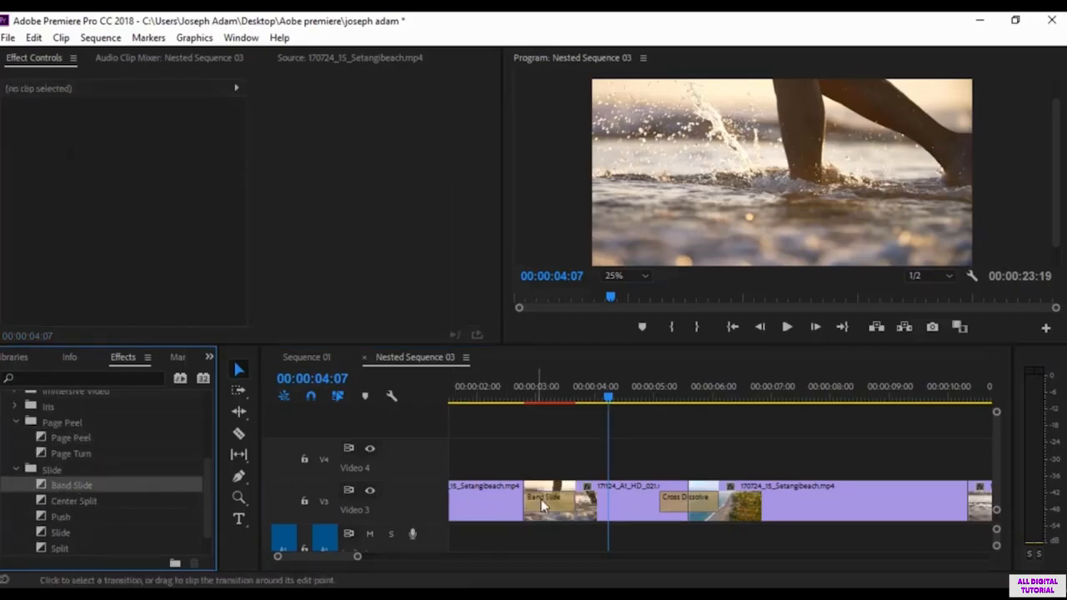
left_click(500, 395)
key("space")
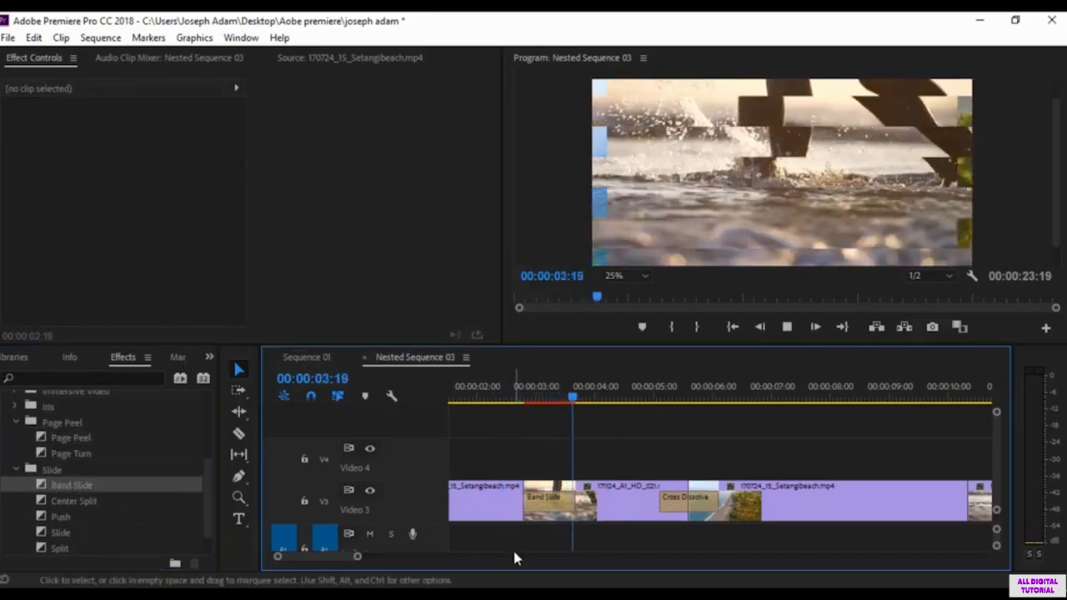
key("space")
scroll(92, 428, "up", 2)
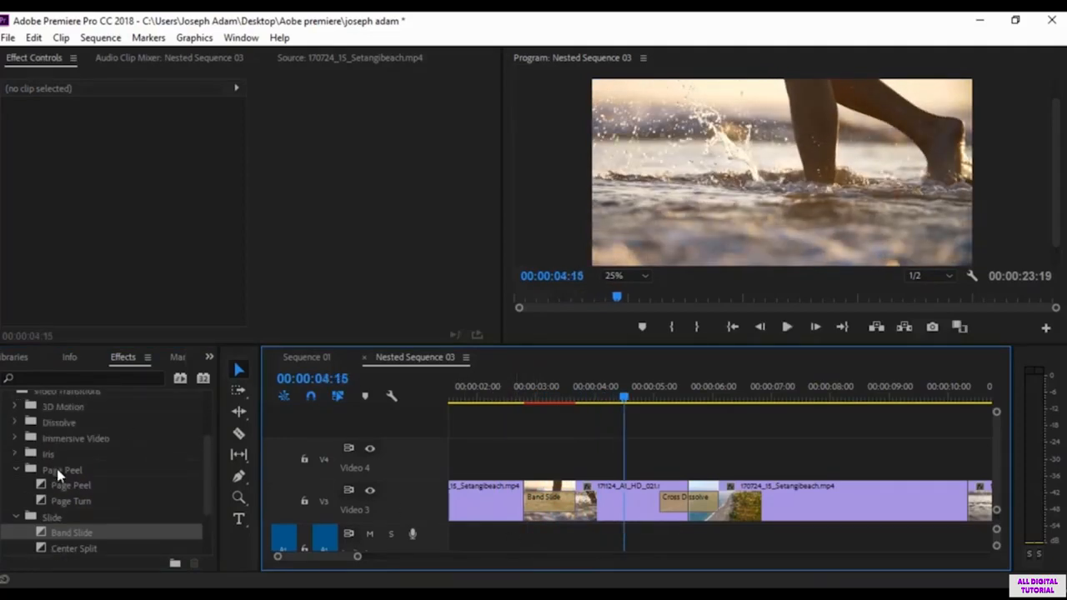
Step: Replace the Band Slide at the first cut with the default transition, Cross Dissolve, from the Dissolve group
left_click(15, 469)
left_click(15, 423)
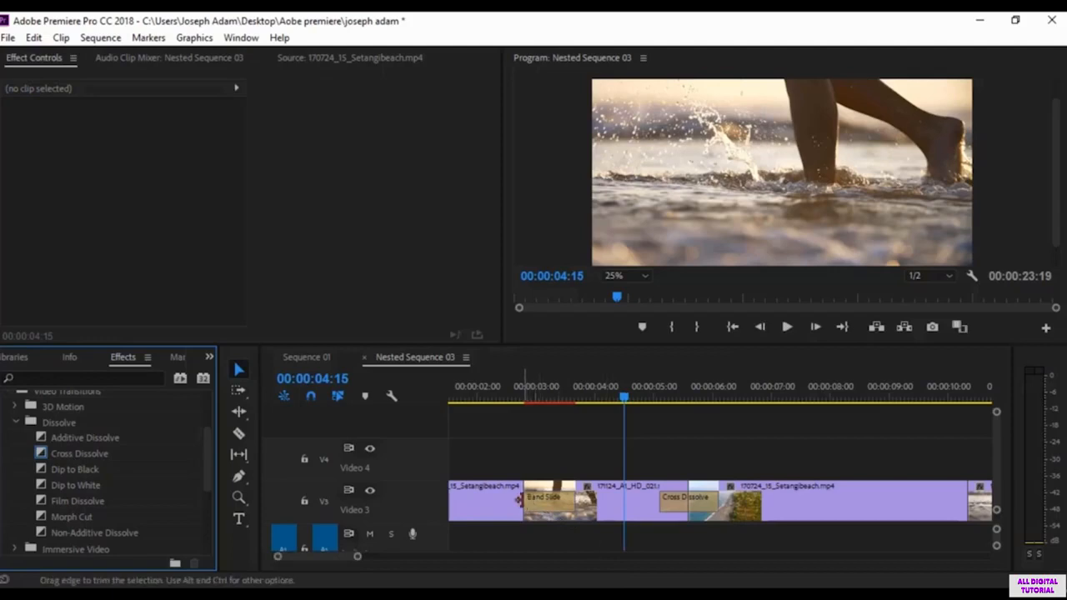
right_click(518, 499)
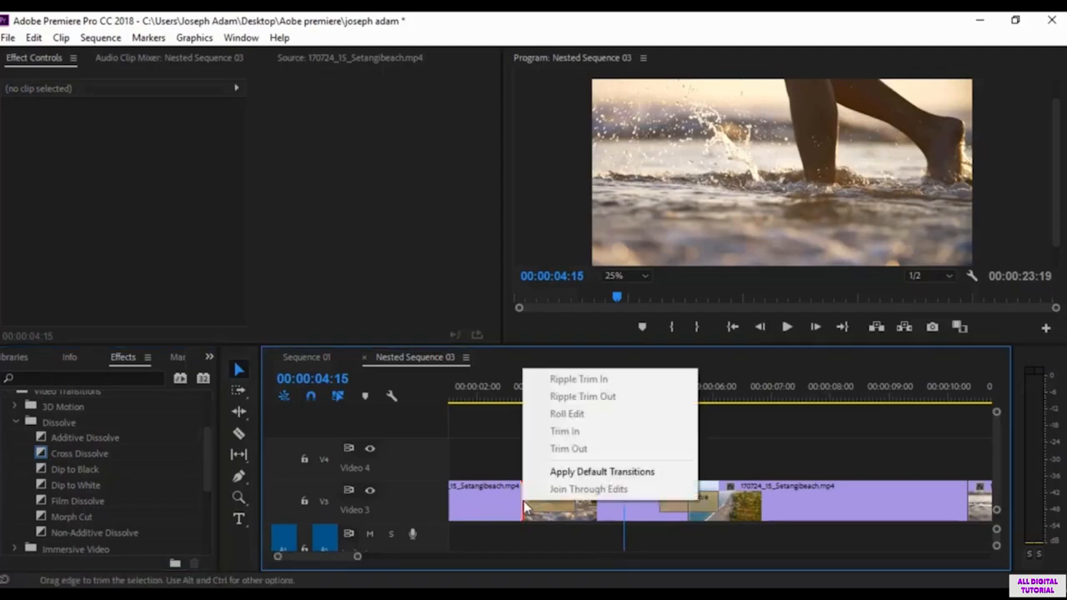
left_click(565, 471)
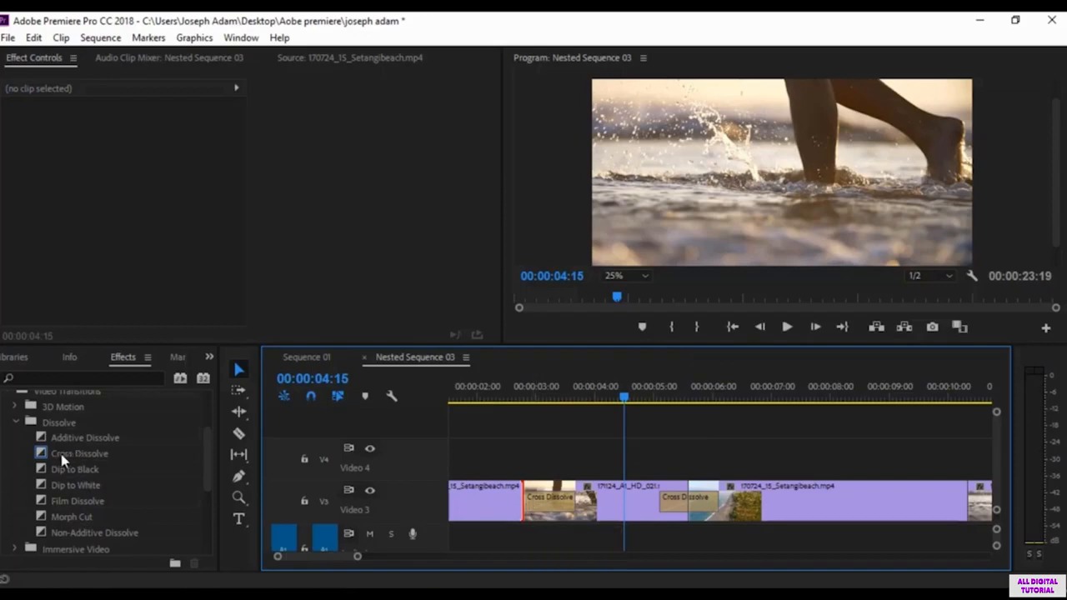
left_click(63, 457)
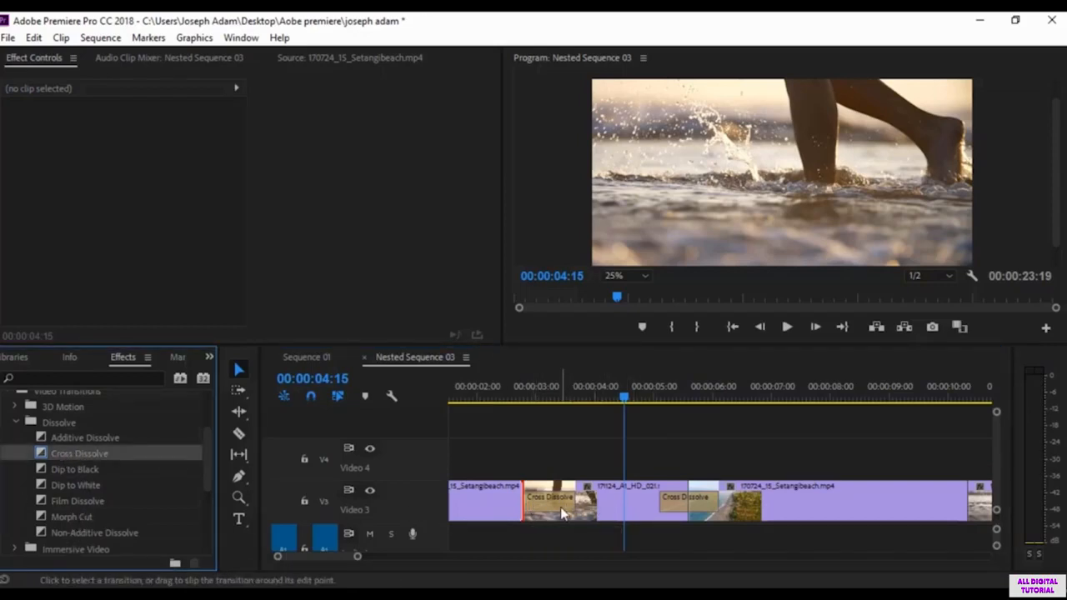
right_click(525, 499)
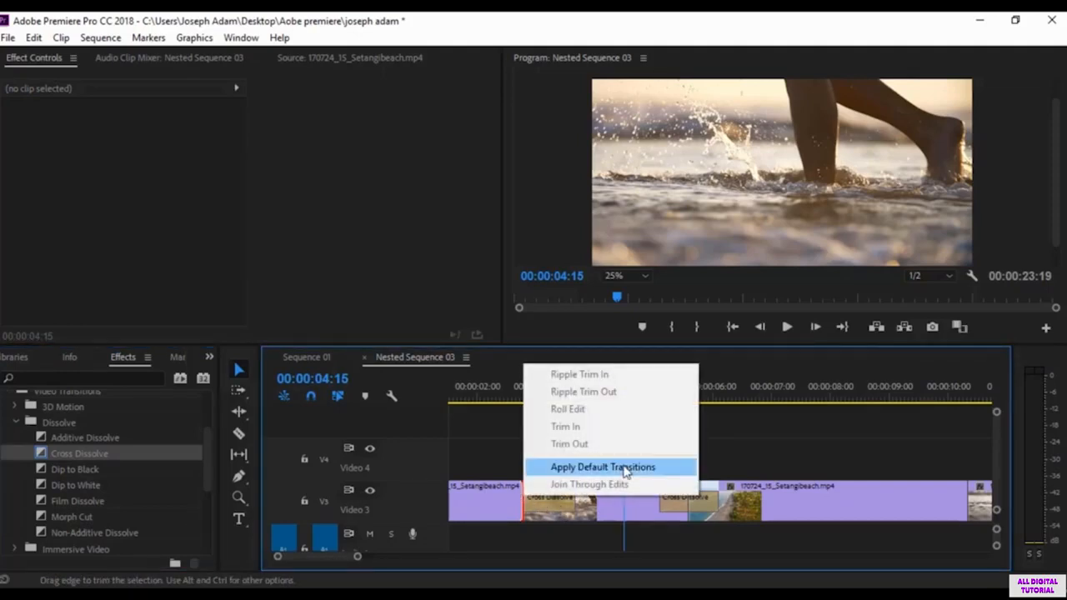
Step: Set Film Dissolve as the default video transition
left_click(78, 501)
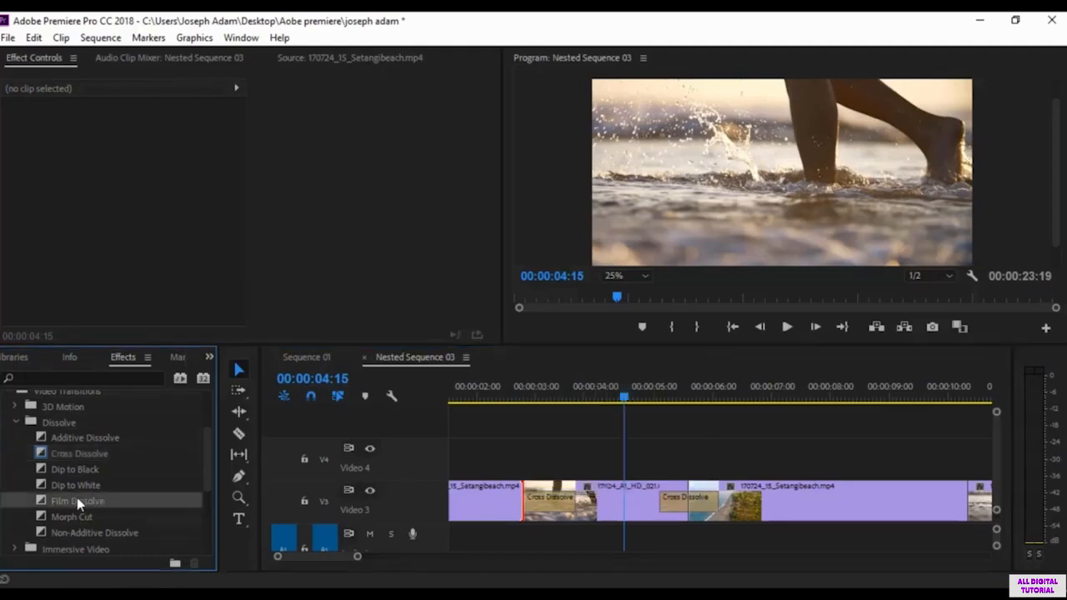
right_click(78, 501)
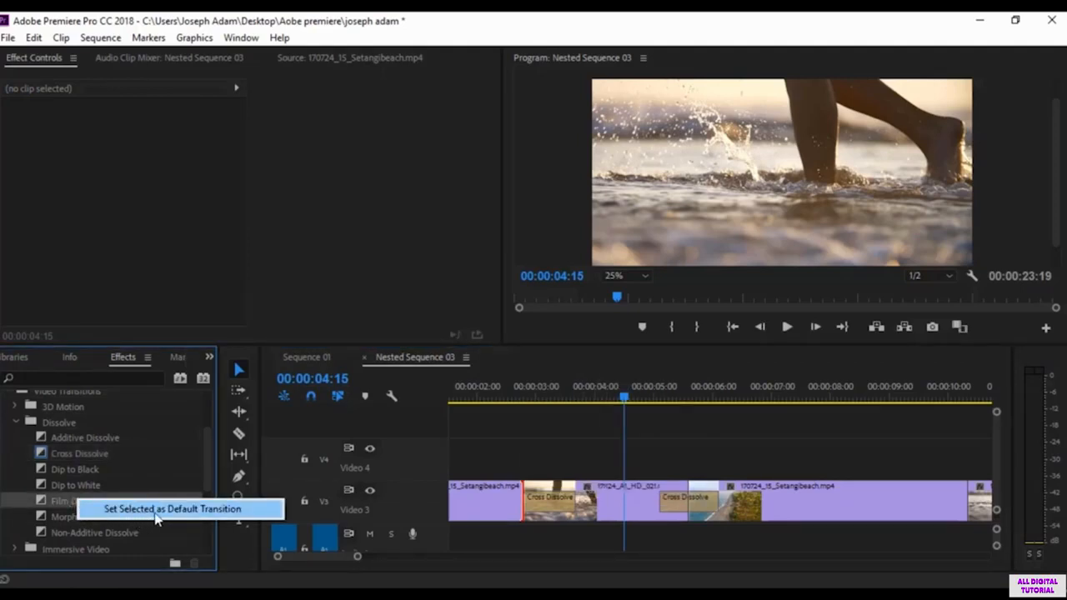
left_click(55, 502)
right_click(84, 502)
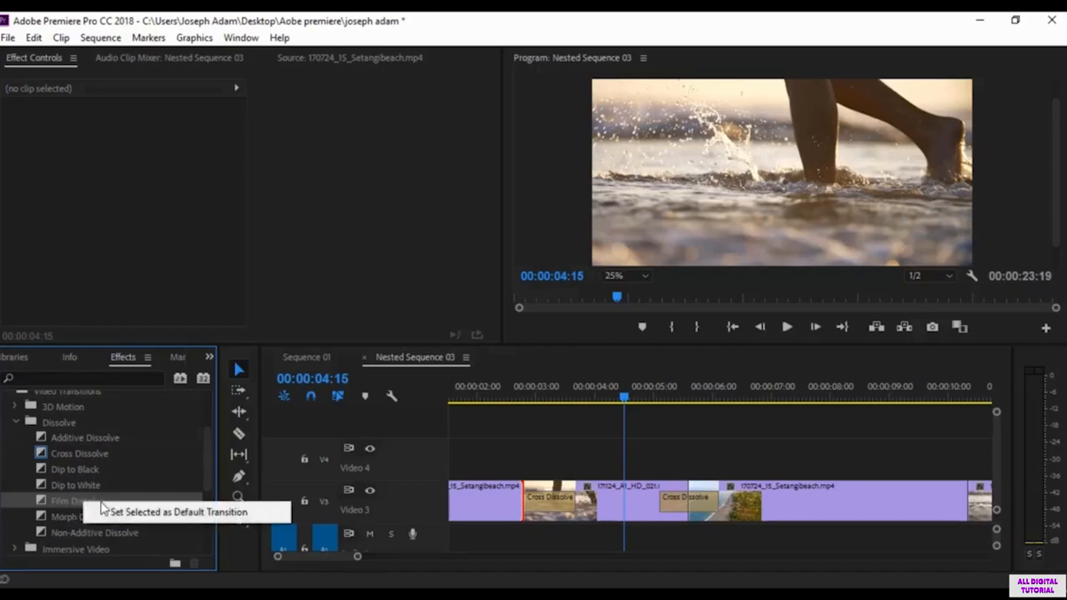
left_click(182, 516)
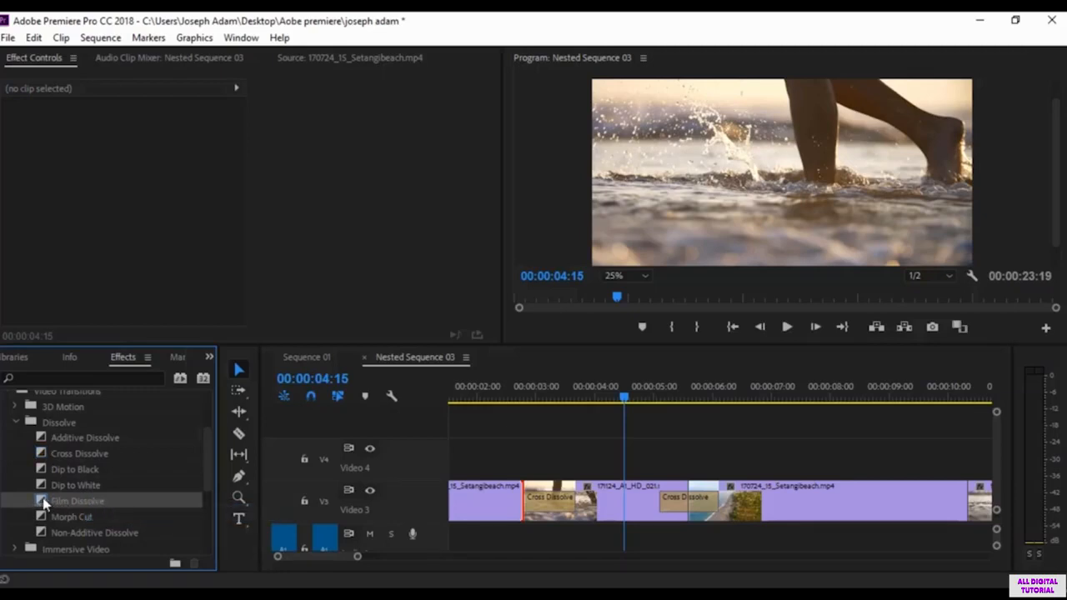
Step: Apply the default Film Dissolve to the first cut in place of the Cross Dissolve and preview it
right_click(518, 500)
left_click(583, 473)
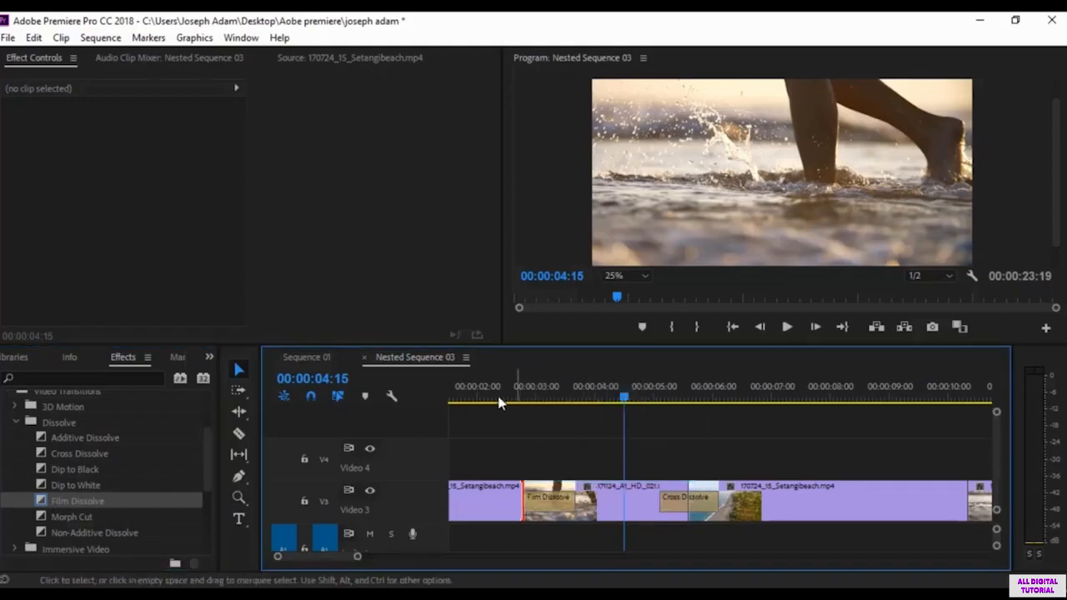
left_click(478, 399)
key("space")
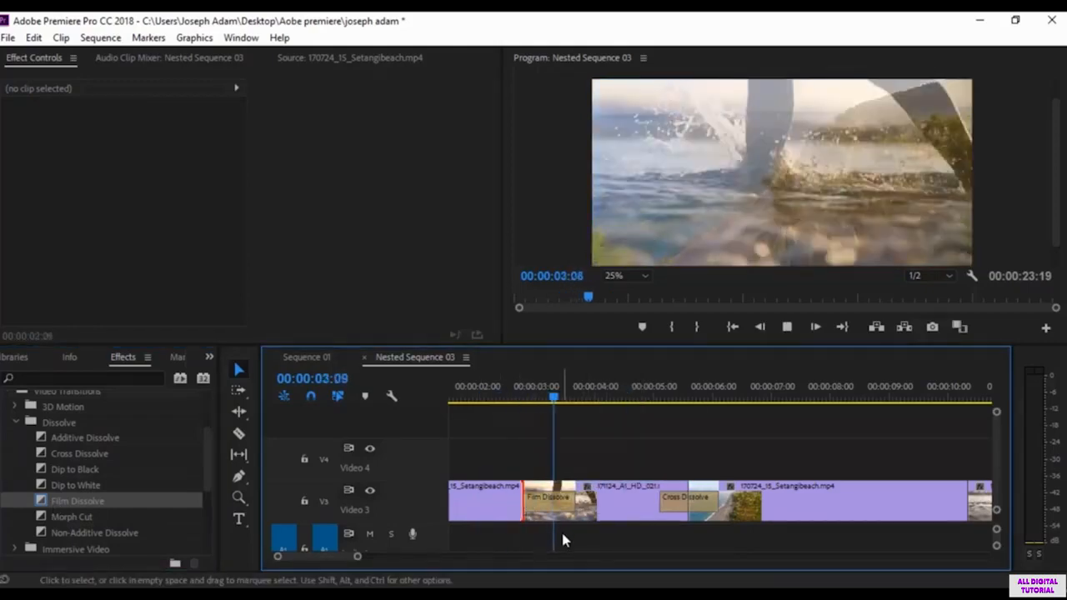
key("space")
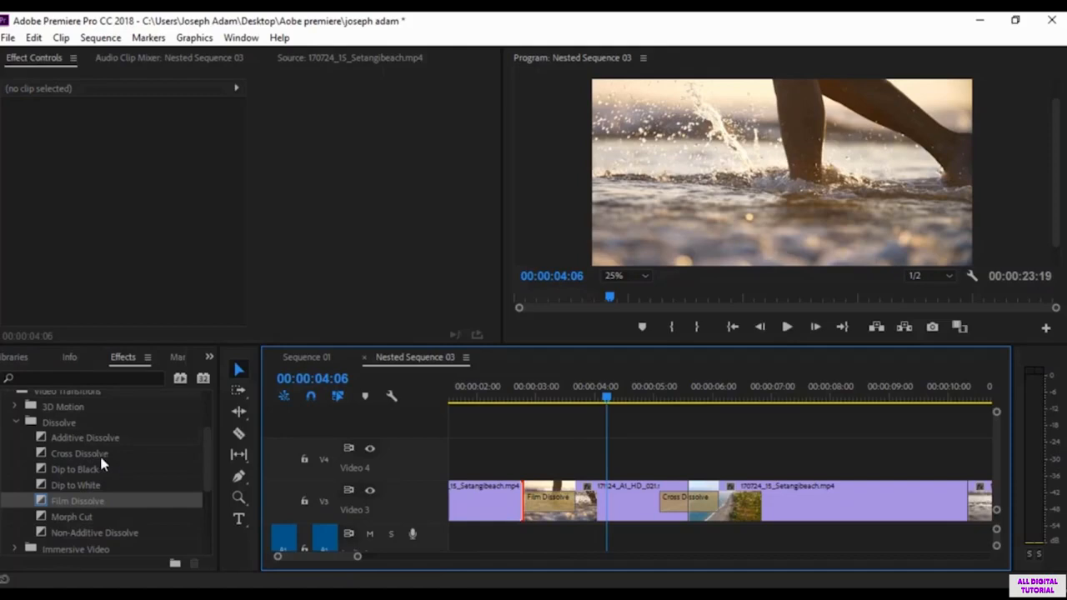
Step: Set the 3D Motion transition Cube Spin as the default video transition
scroll(111, 471, "down", 1)
scroll(105, 496, "up", 1)
left_click(15, 407)
left_click(77, 422)
right_click(75, 423)
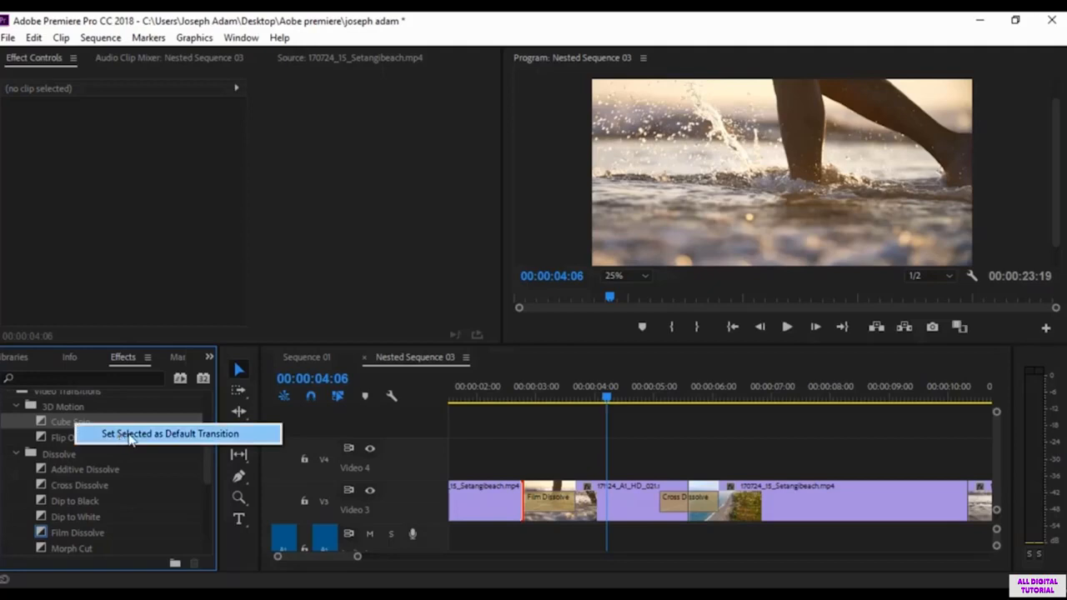
left_click(129, 435)
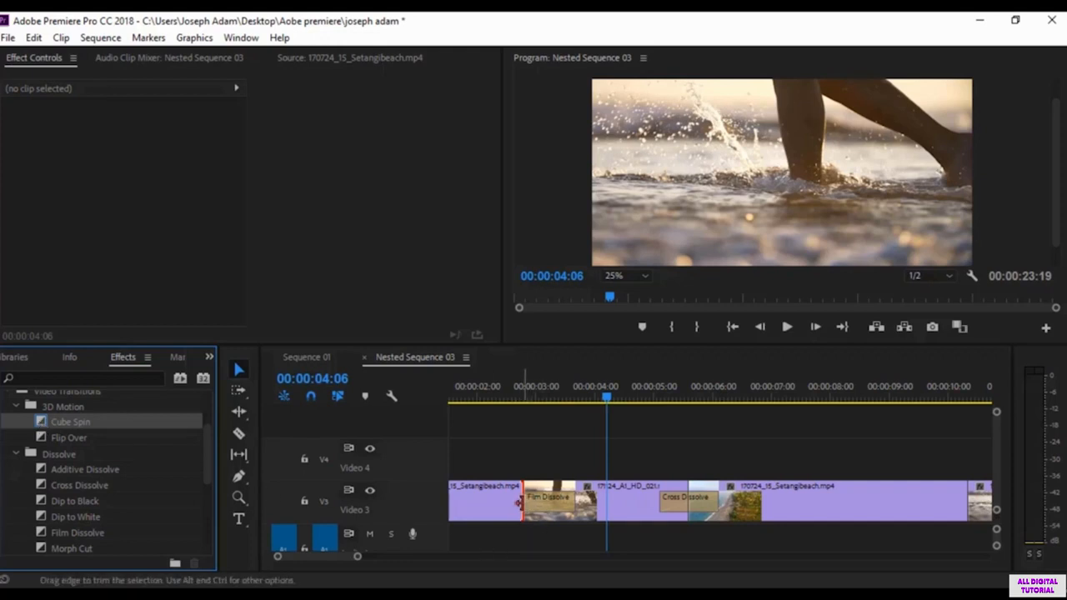
Step: Apply the default Cube Spin to the first cut in place of the Film Dissolve and preview it
right_click(518, 502)
left_click(643, 477)
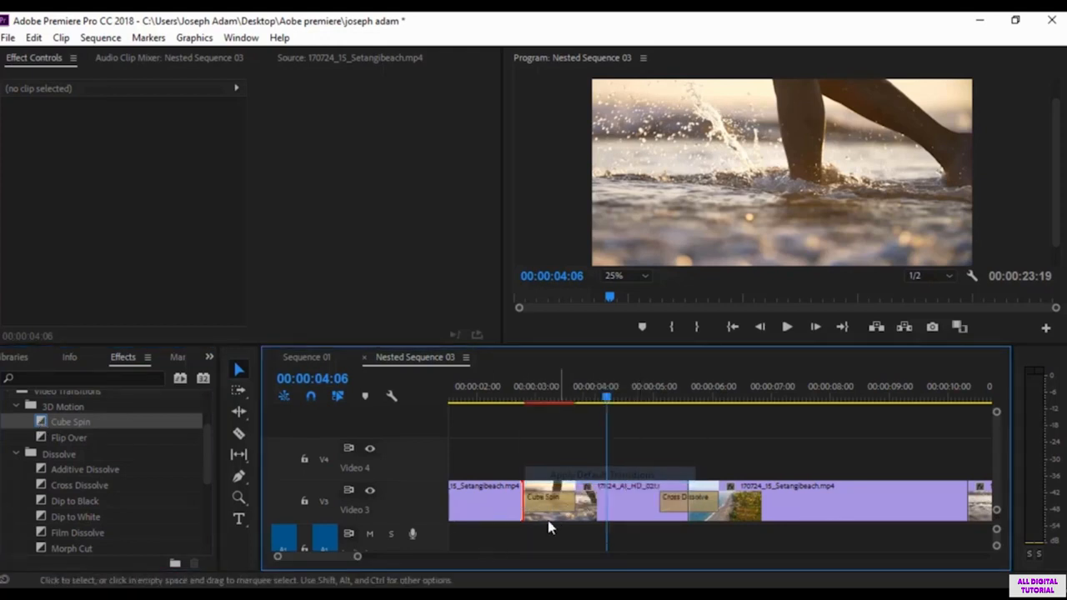
left_click(482, 390)
key("space")
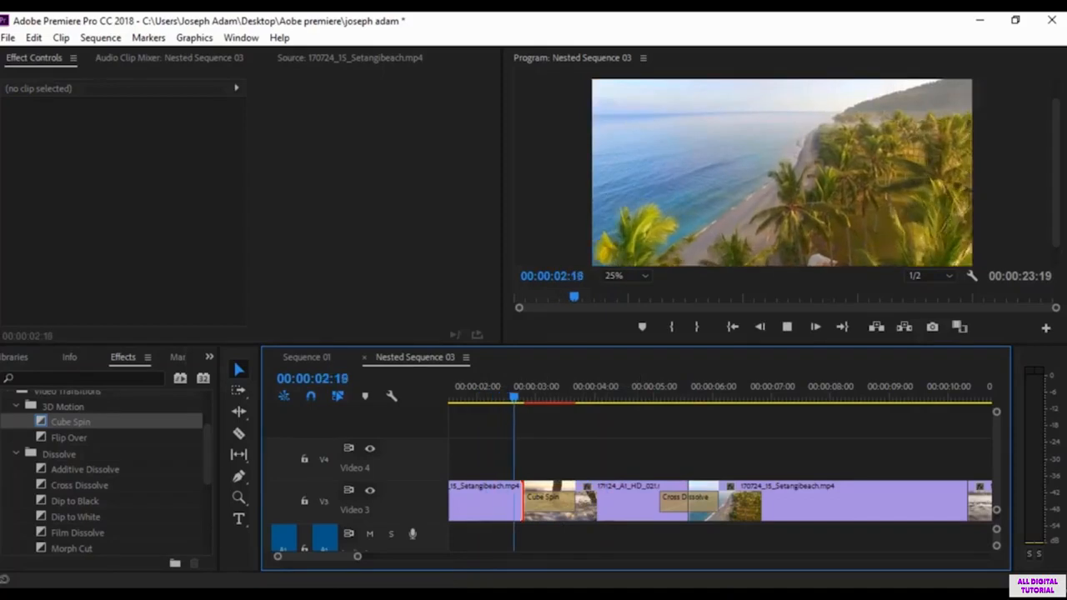
key("space")
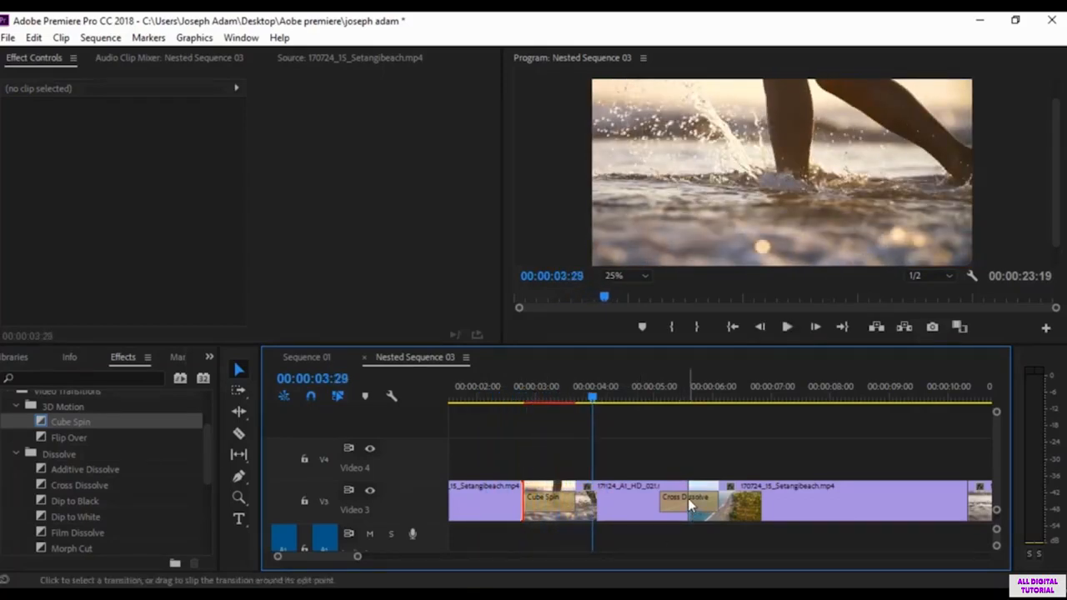
right_click(690, 504)
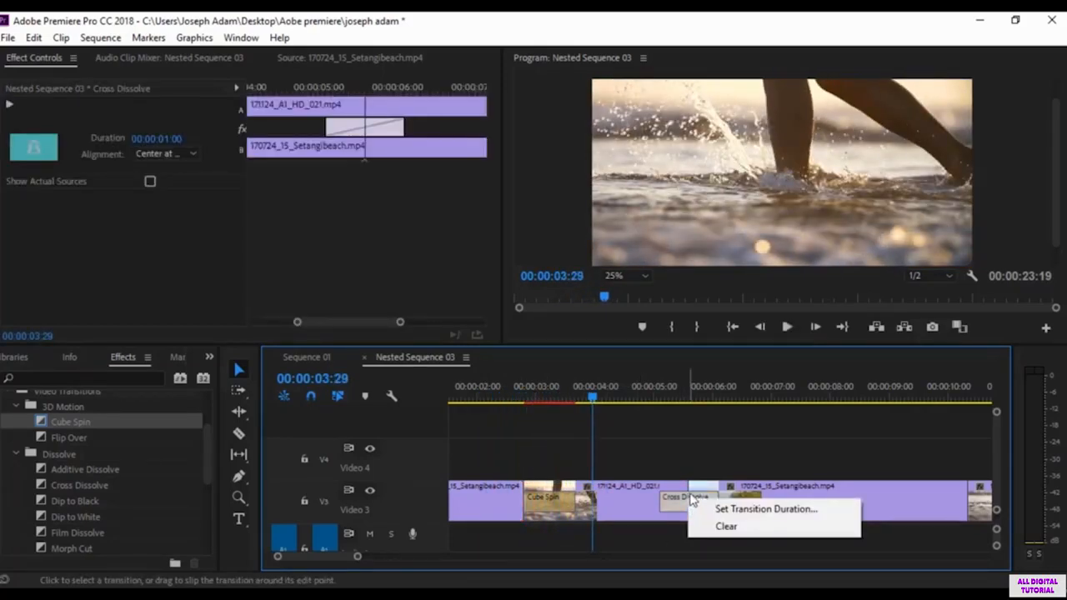
left_click(690, 500)
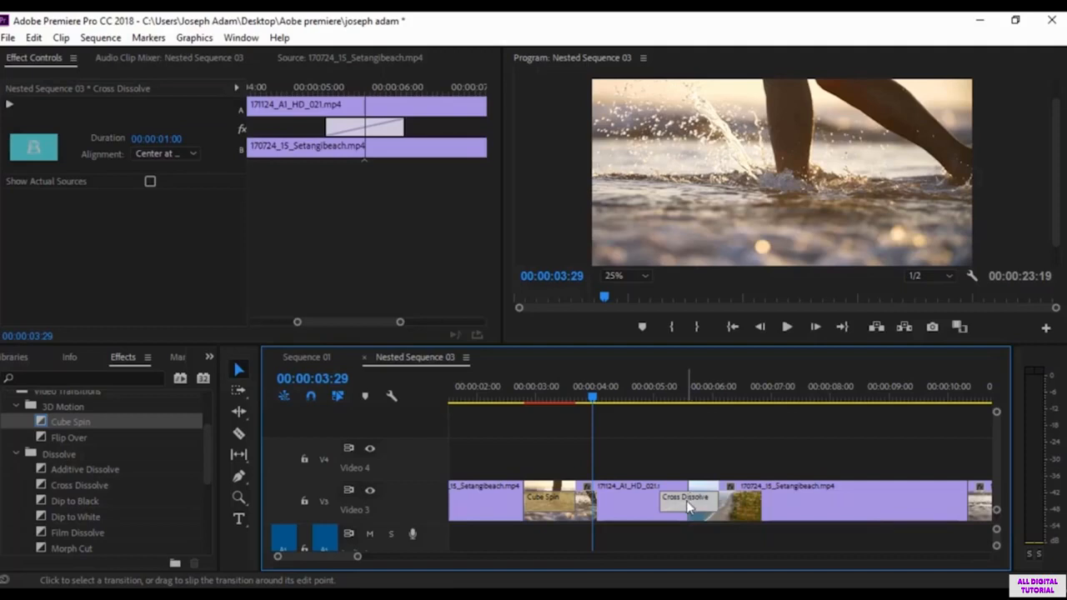
double_click(690, 504)
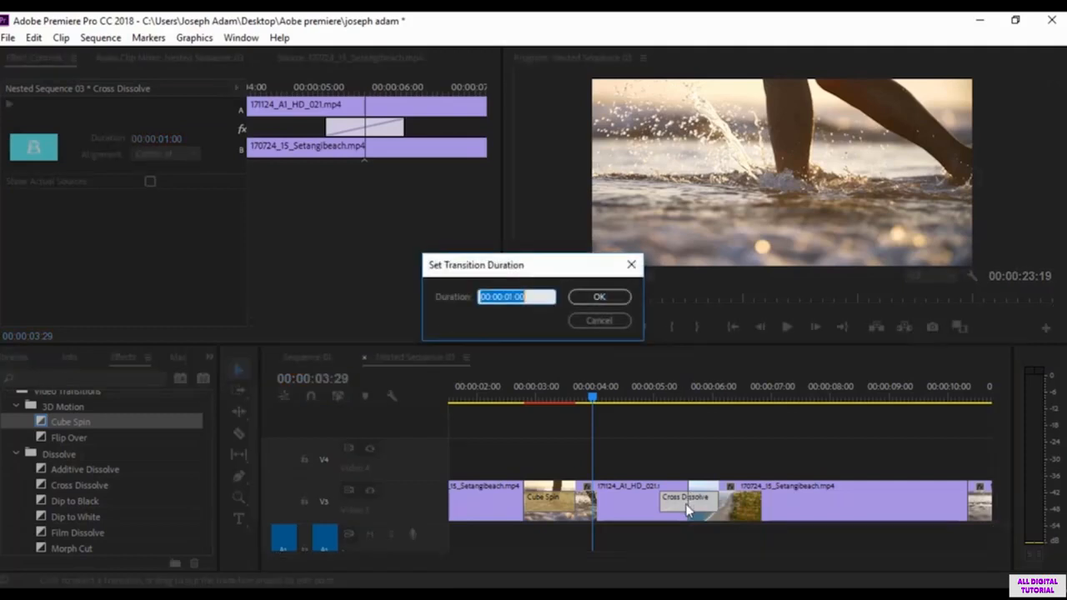
left_click(573, 323)
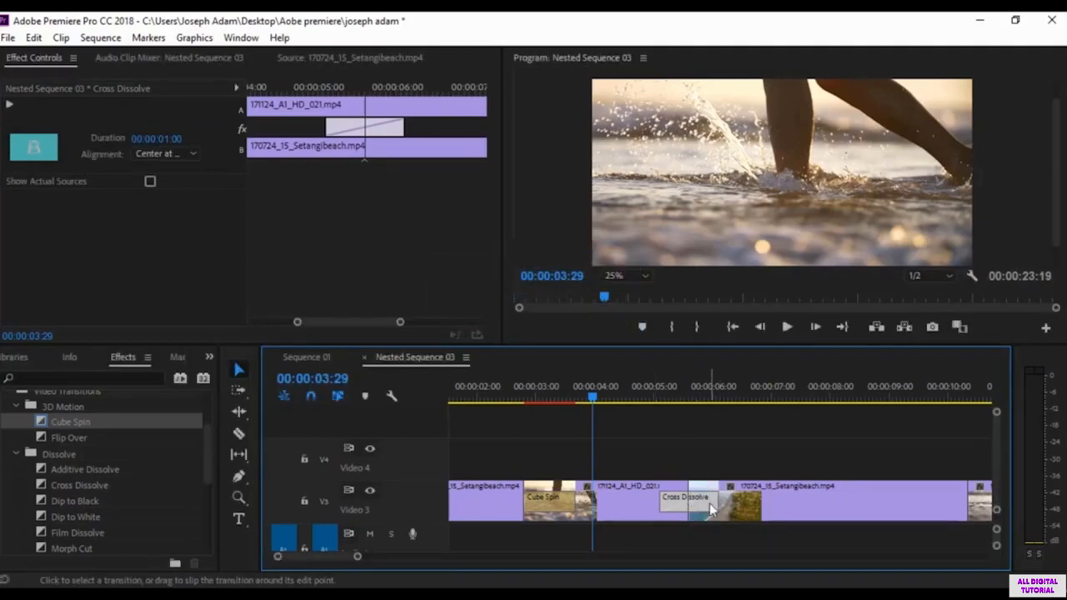
right_click(713, 501)
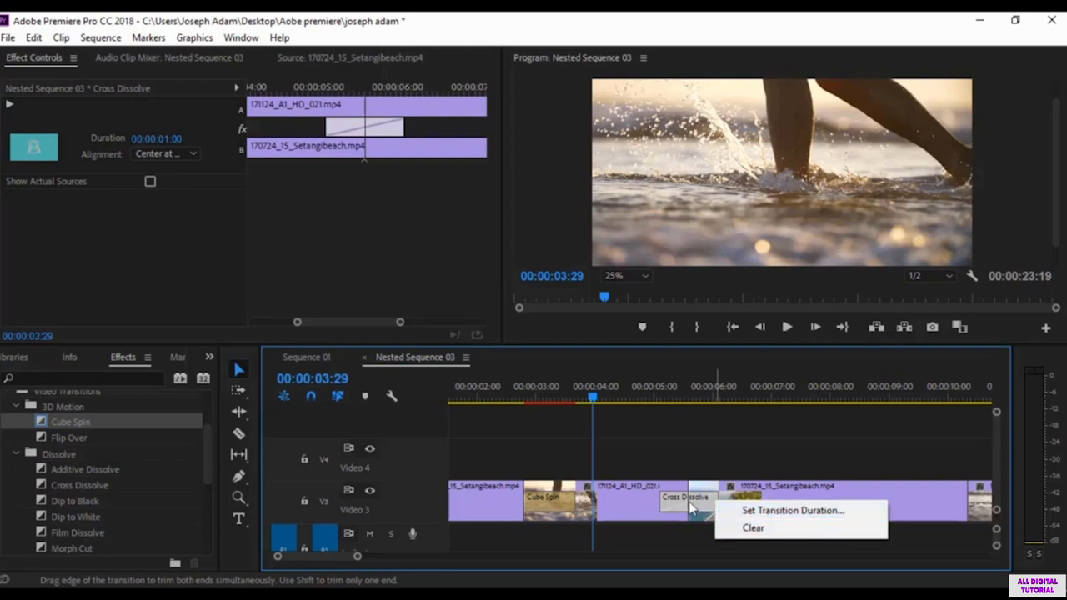
left_click(688, 503)
left_click(561, 503)
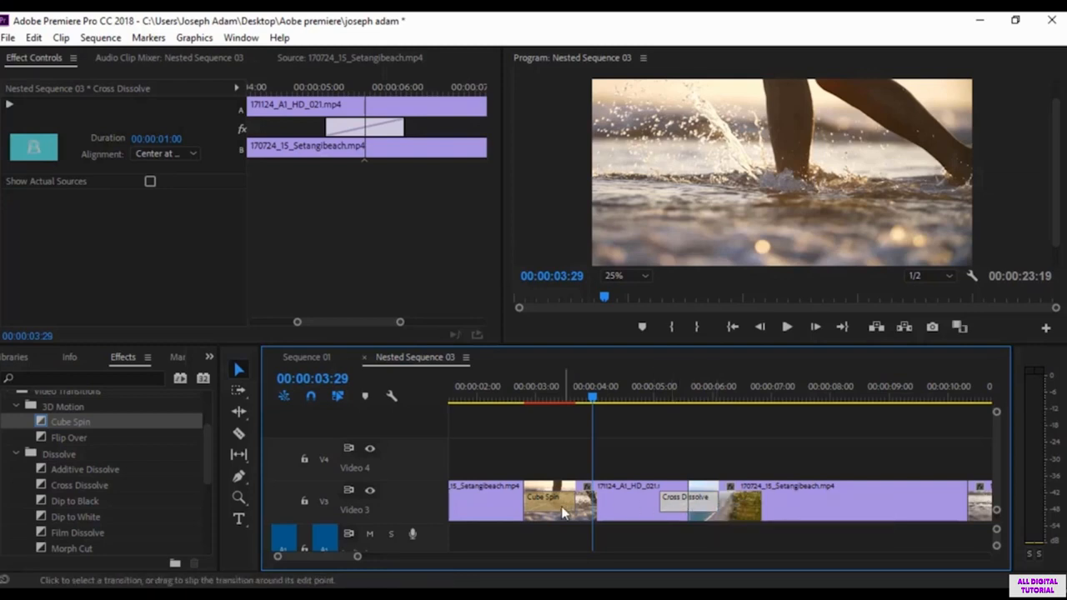
left_click(687, 503)
right_click(688, 502)
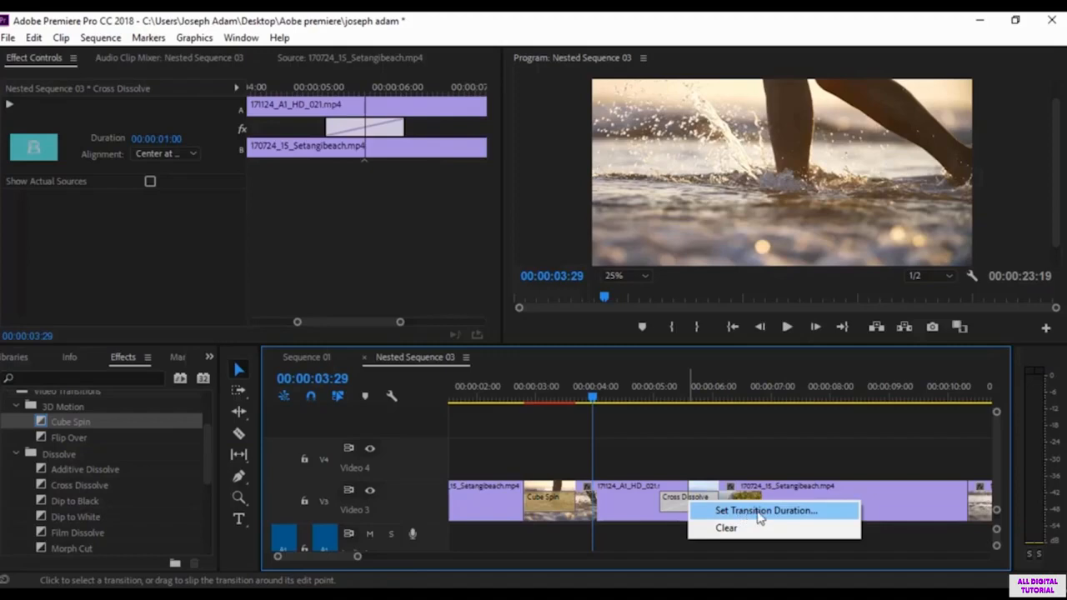
left_click(761, 511)
left_click(604, 321)
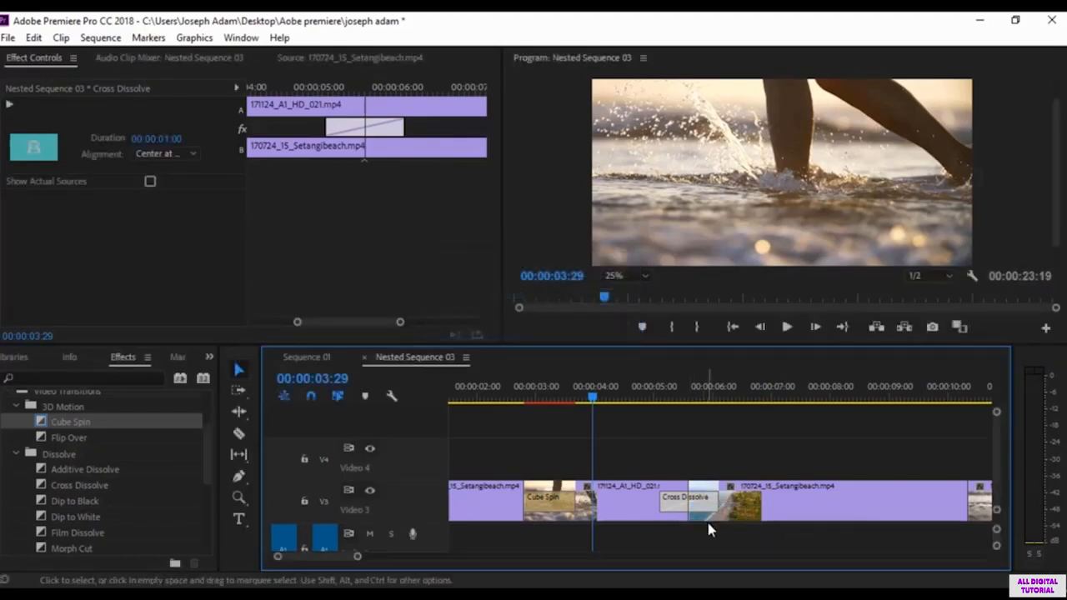
Step: Clear the Cross Dissolve at the second cut, apply the default Cube Spin there and preview it
right_click(700, 504)
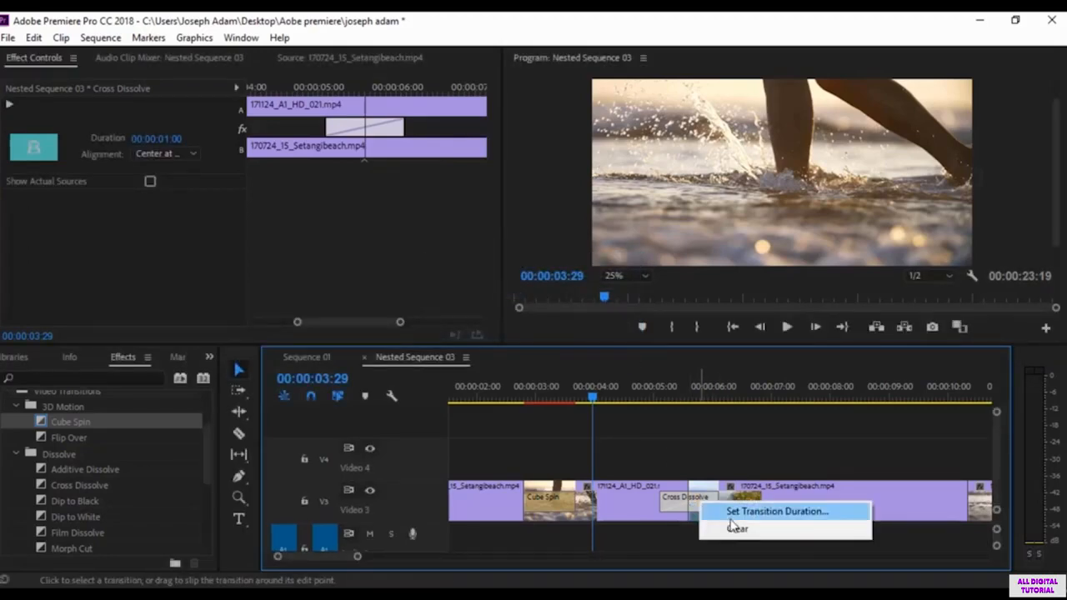
left_click(737, 527)
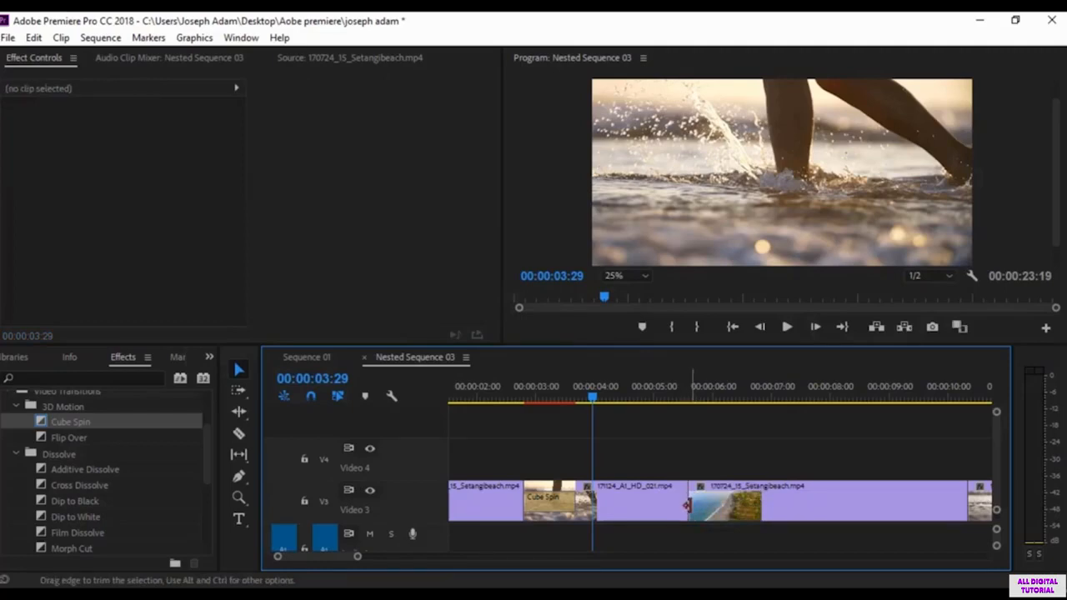
right_click(689, 505)
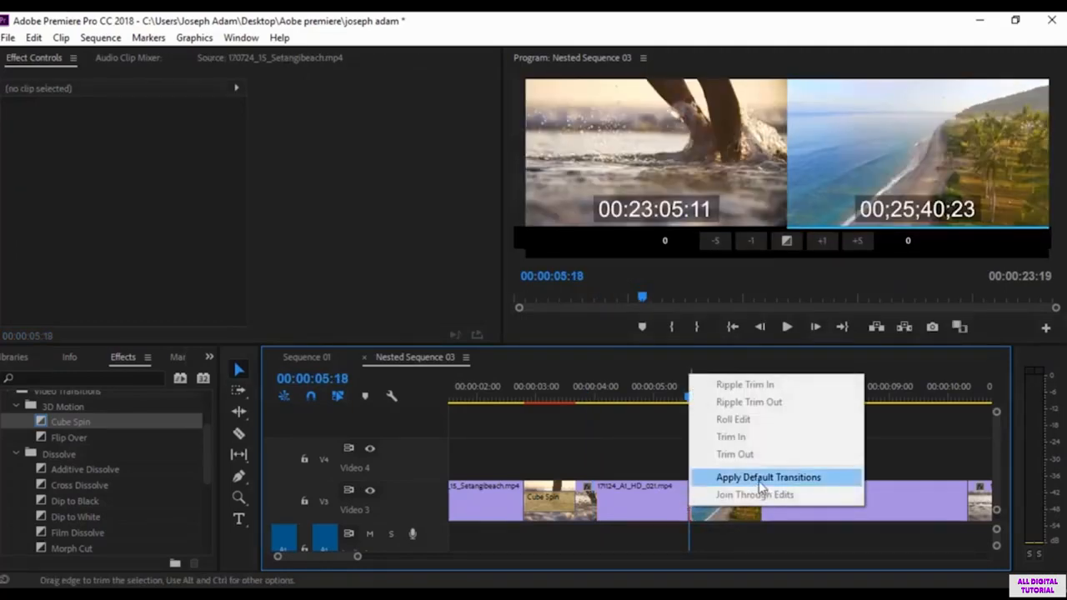
left_click(761, 479)
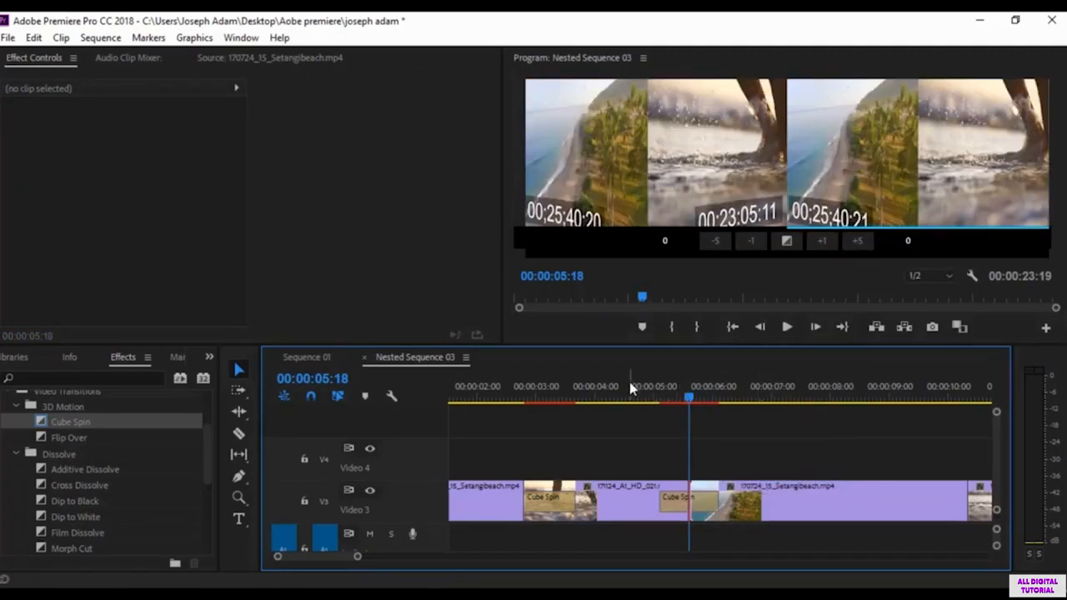
left_click(629, 382)
key("space")
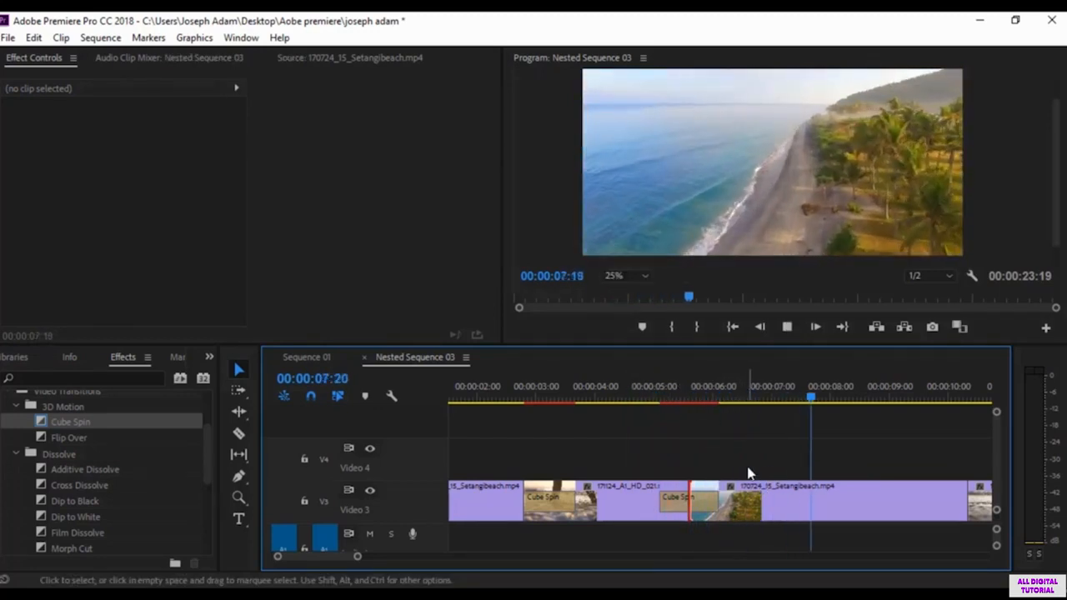
key("space")
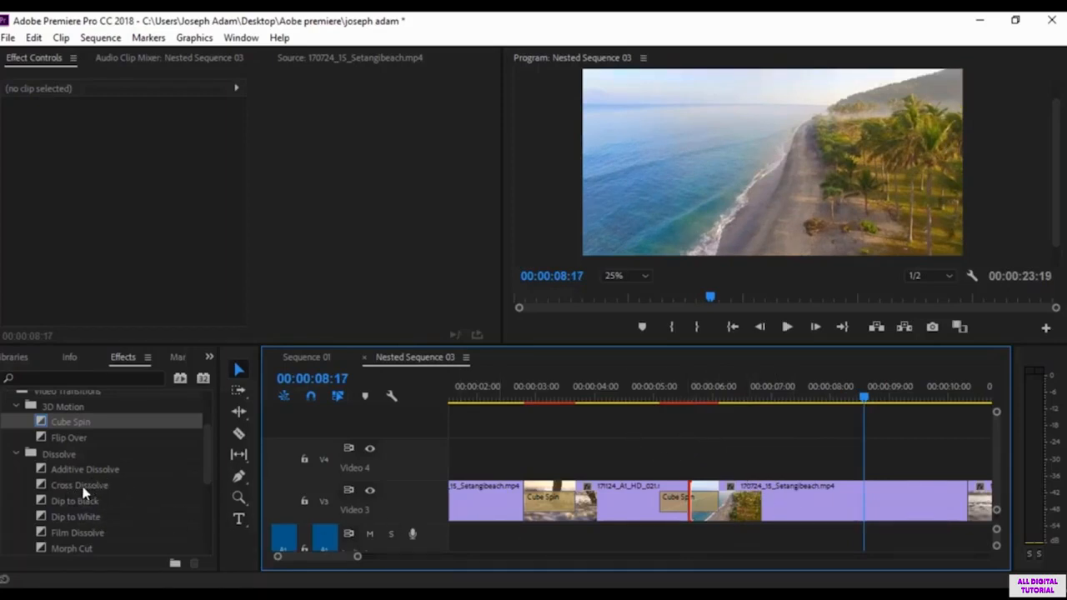
Step: Set Cross Dissolve as the default video transition and apply it to the first cut in place of the Cube Spin
left_click(85, 488)
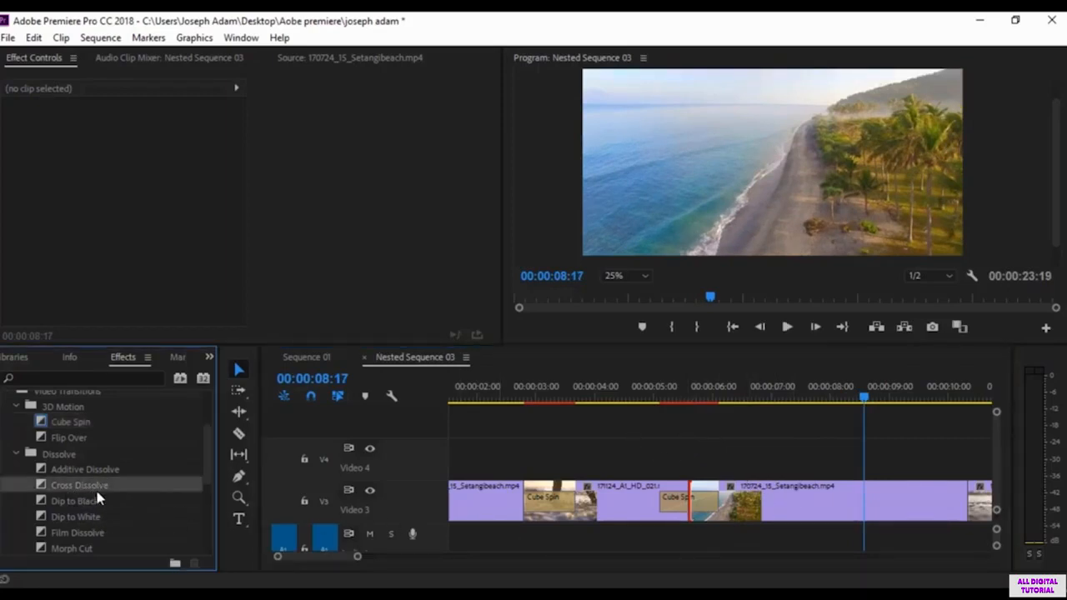
right_click(75, 487)
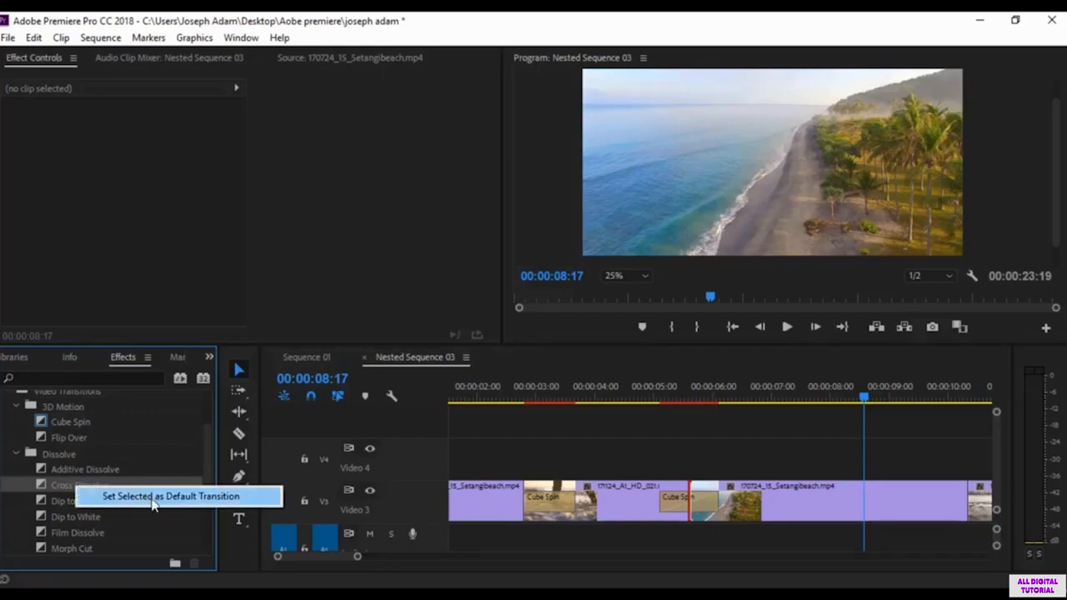
left_click(153, 497)
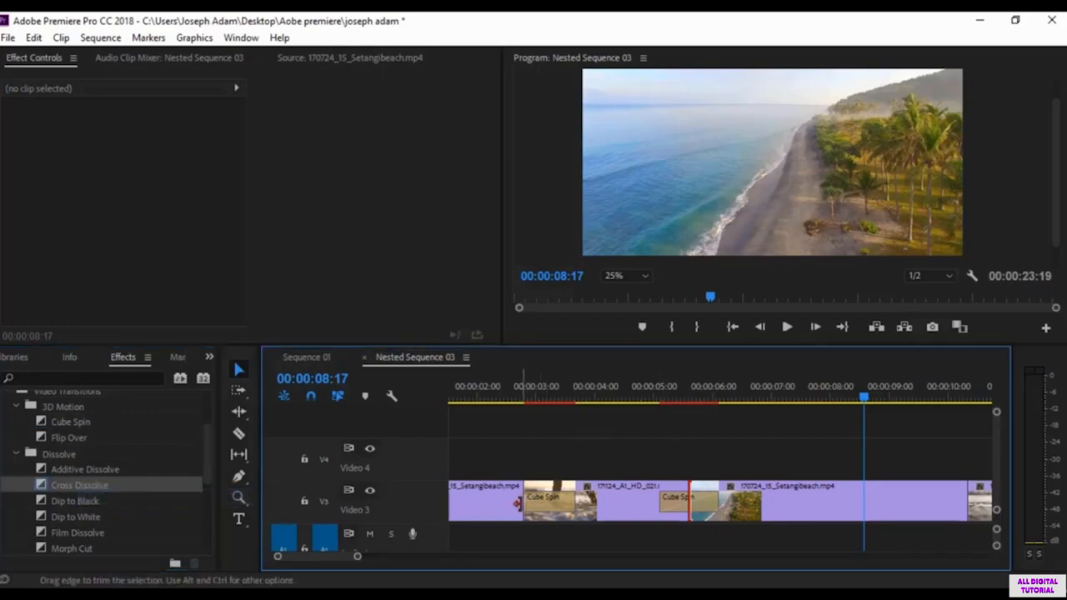
right_click(517, 500)
left_click(621, 475)
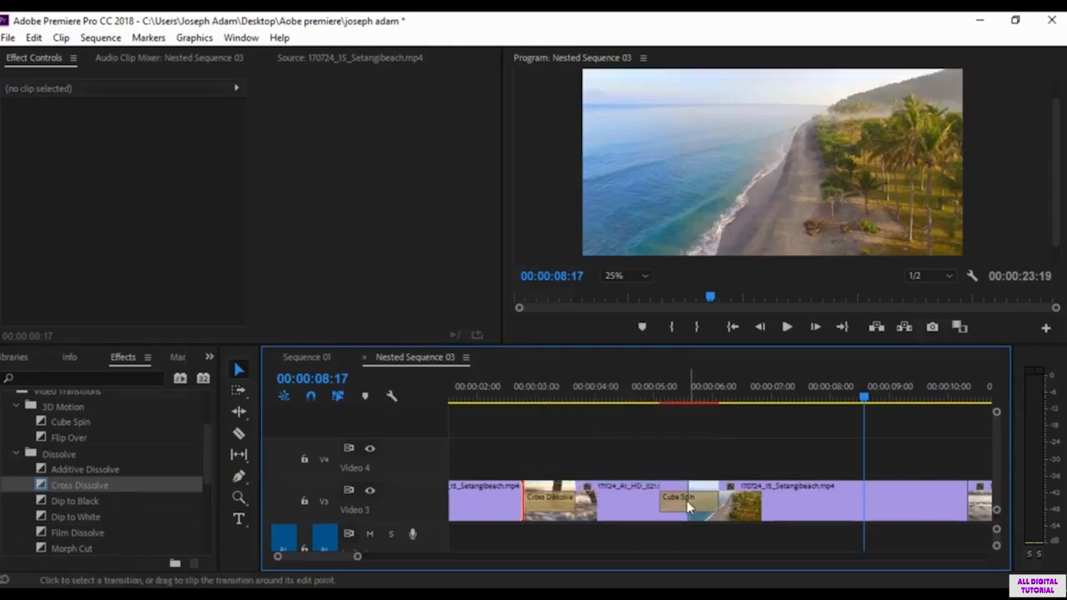
Step: Delete the Cube Spin at the second cut, apply the default Cross Dissolve there and play through both transitions
left_click(682, 501)
key("Delete")
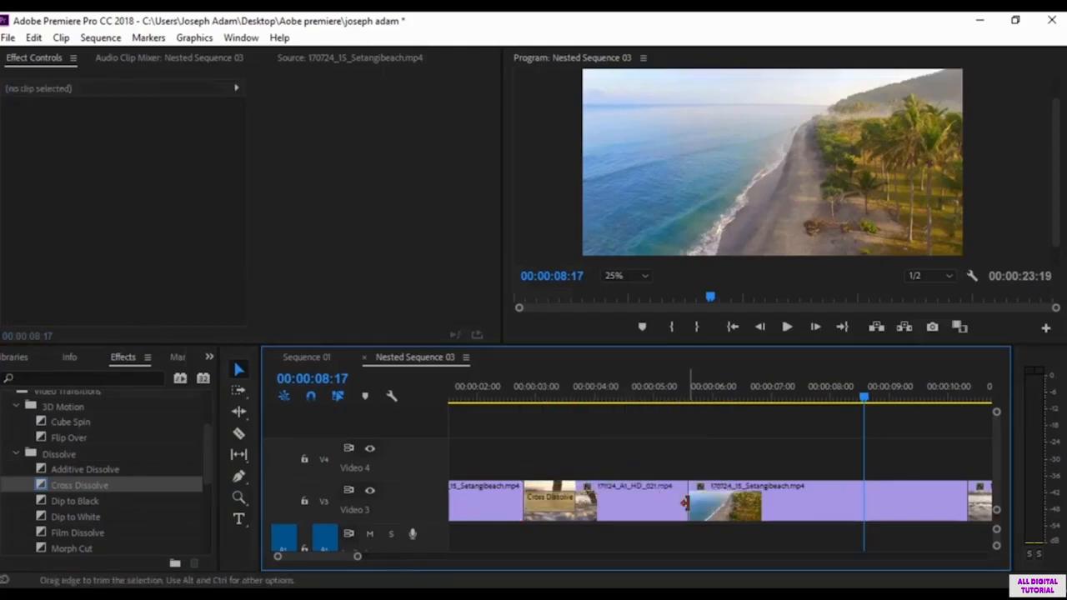
right_click(684, 503)
left_click(734, 475)
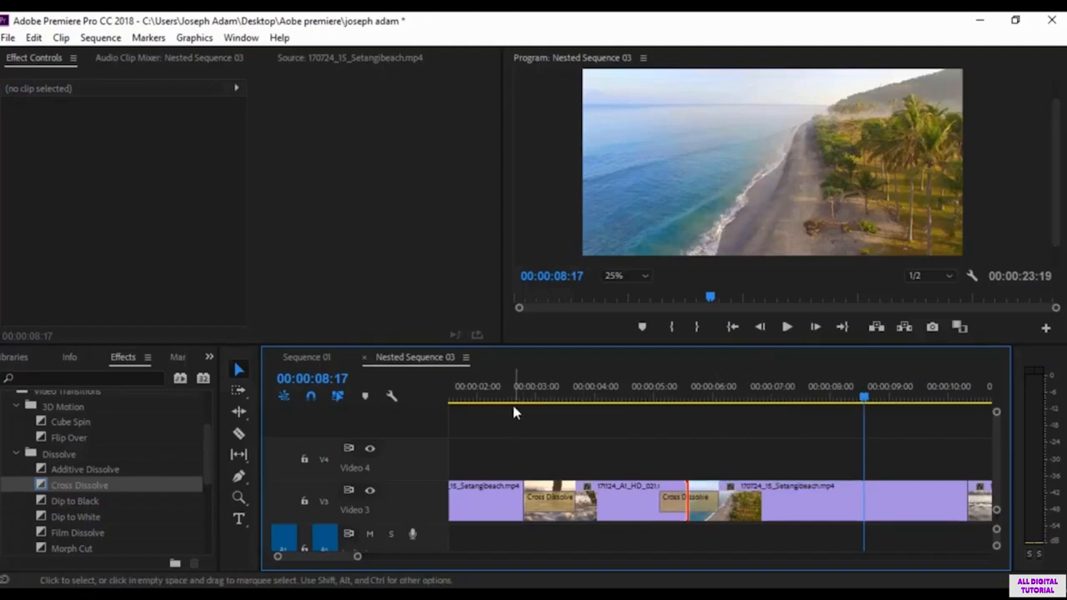
left_click(484, 387)
key("space")
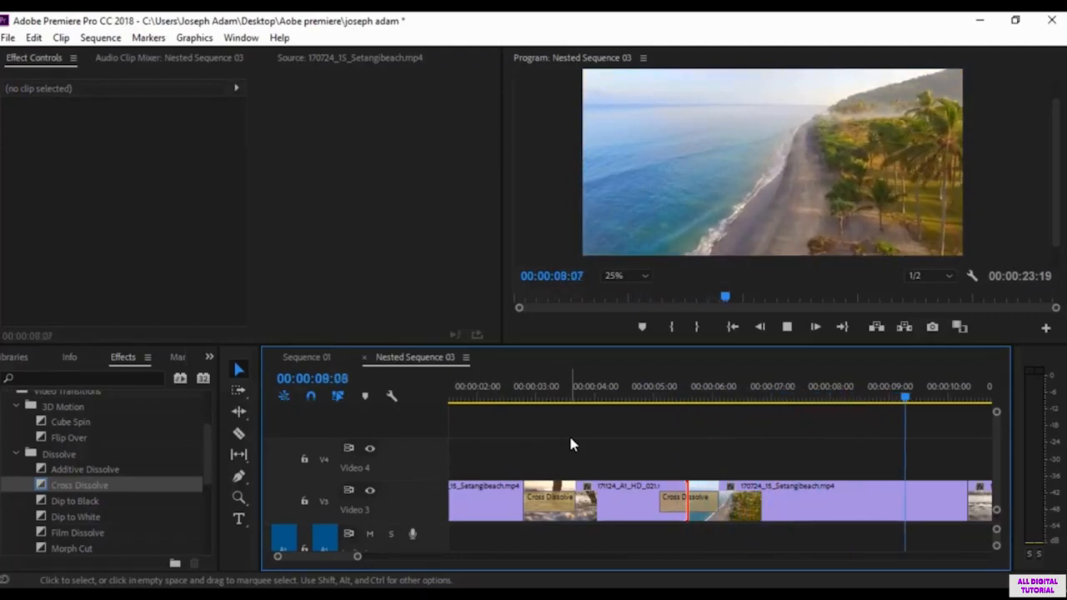
Step: Stop playback, pick Center Split among the Slide transitions, and delete the Cross Dissolve at the second cut
key("space")
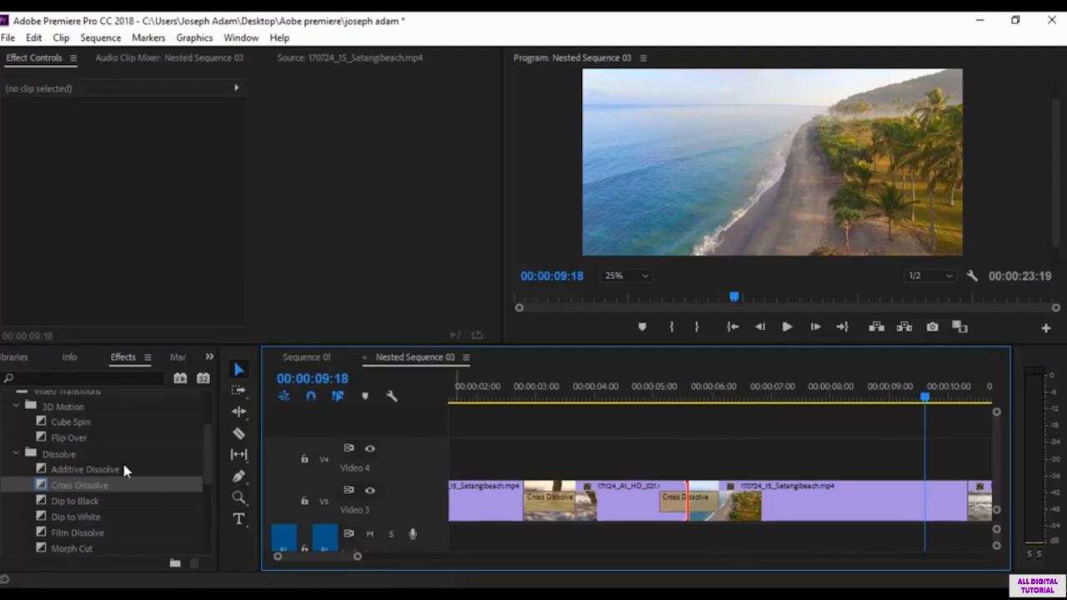
scroll(50, 521, "down", 5)
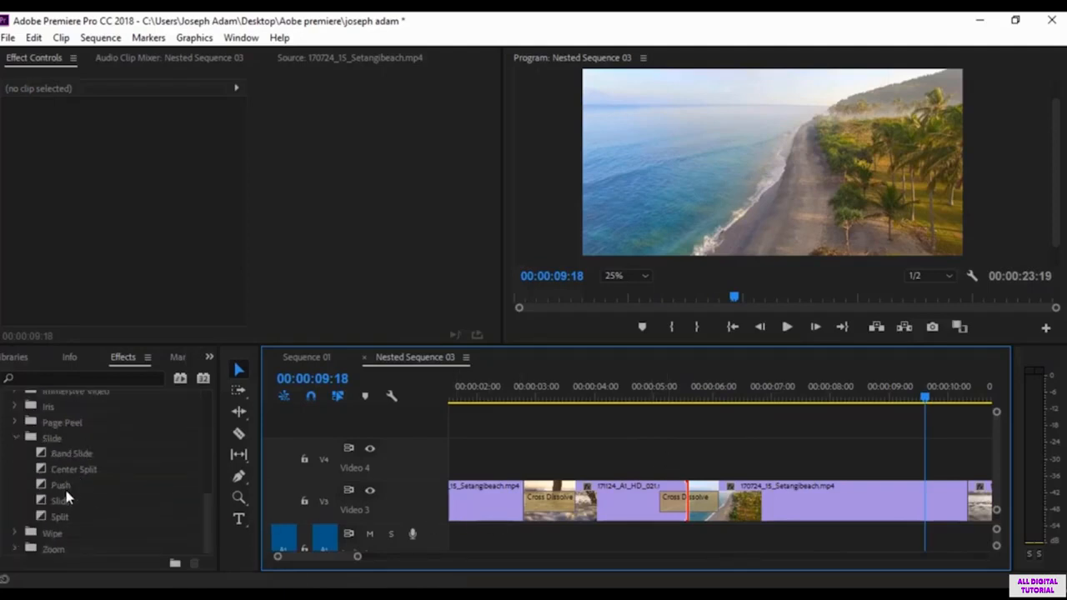
right_click(83, 470)
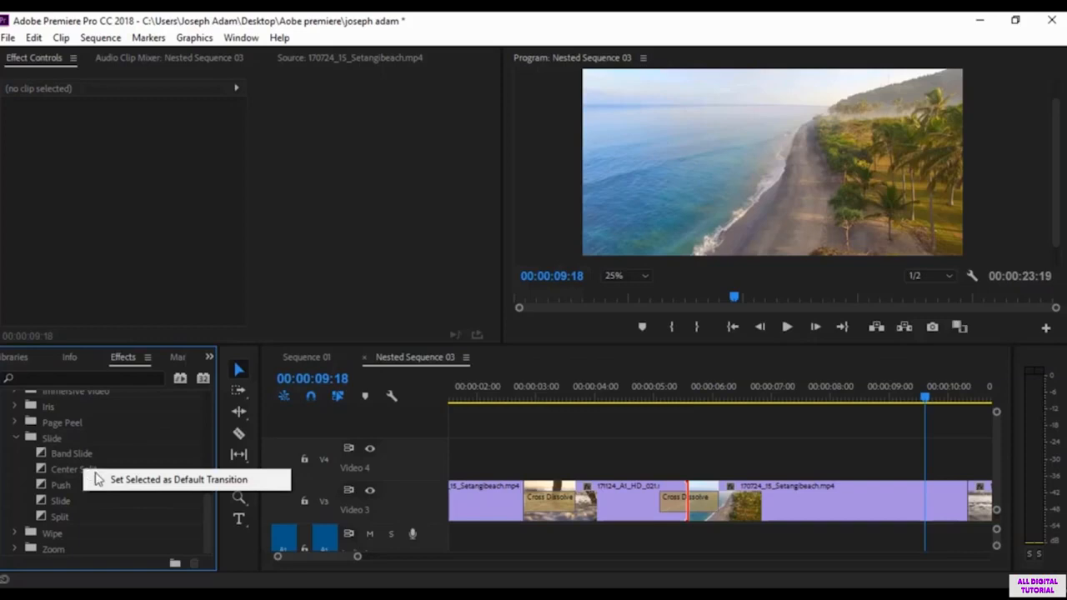
left_click(683, 505)
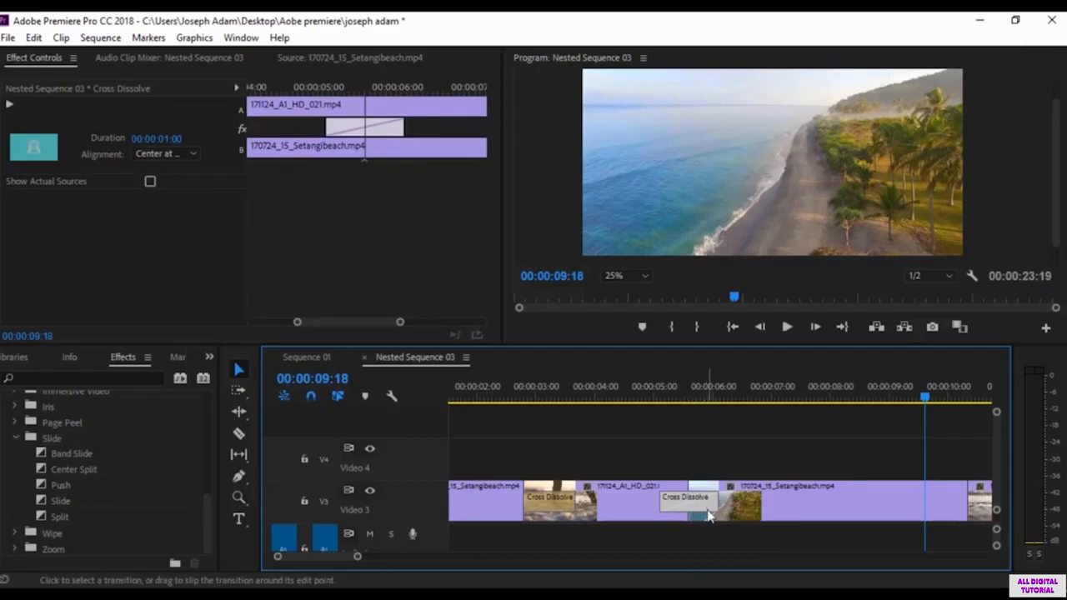
key("Delete")
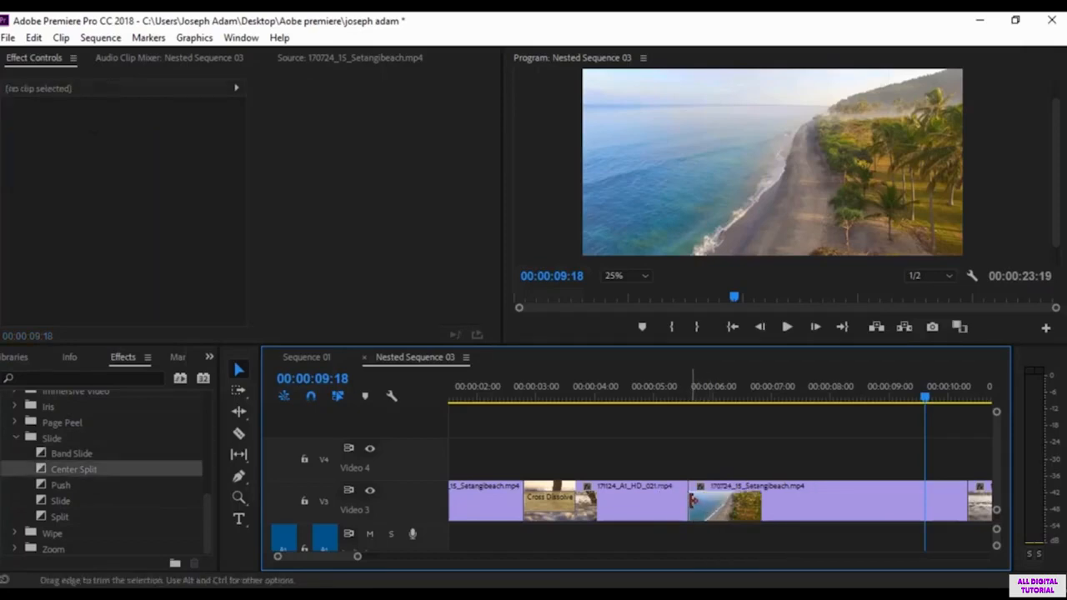
Step: Select the edit point at the second cut between 171124_A1_HD_021.mp4 and 170724_15_Setangibeach.mp4 for applying the default transition
left_click(692, 498)
right_click(693, 499)
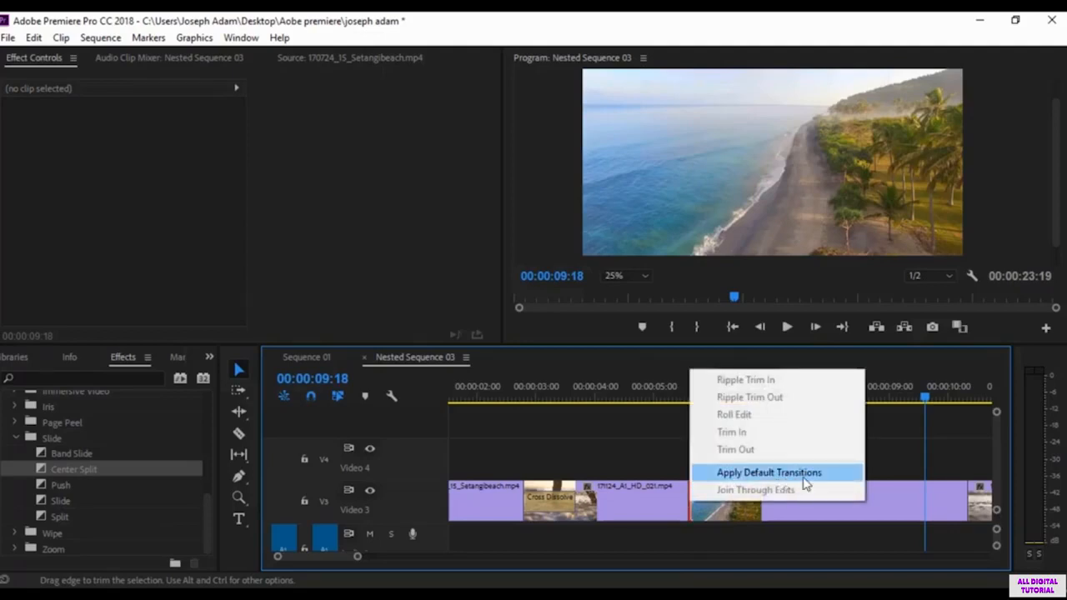
left_click(692, 510)
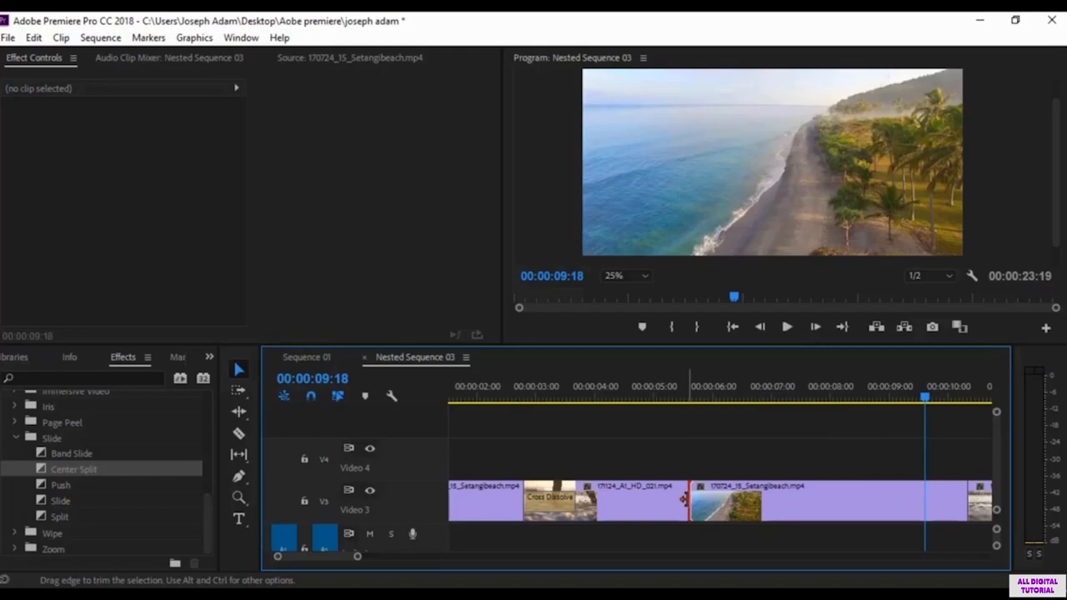